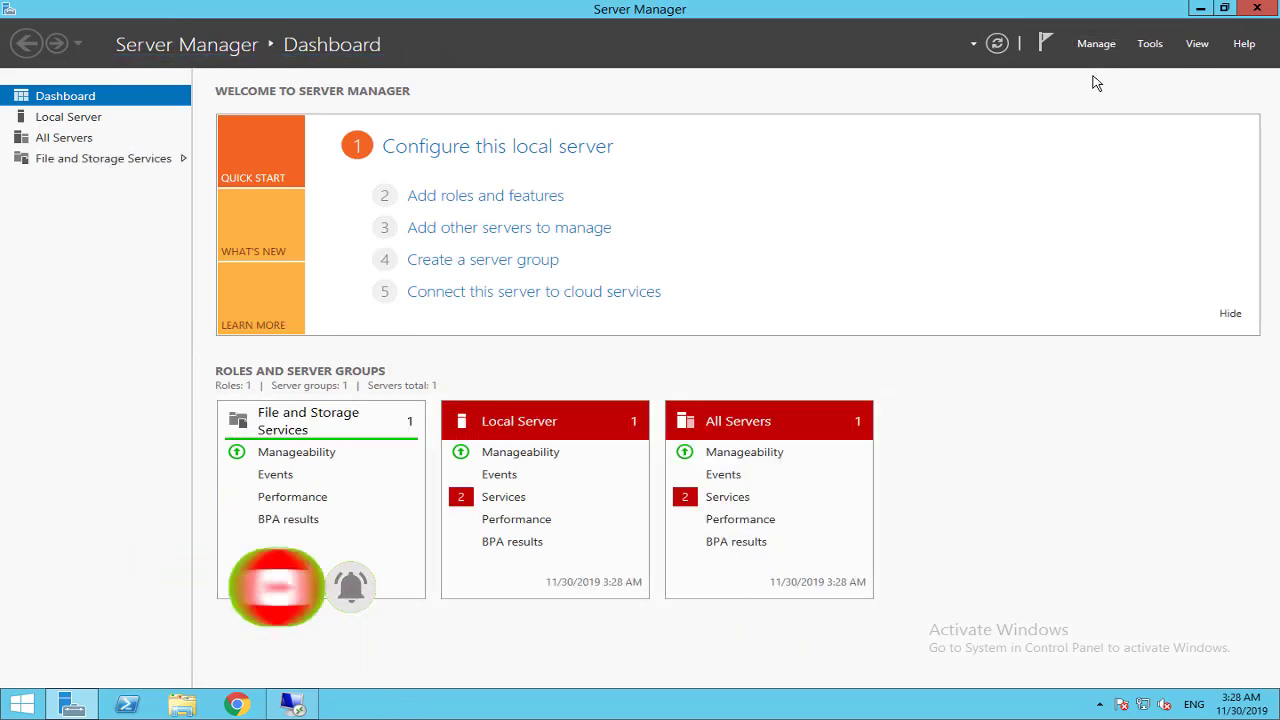
# Start the Add Roles and Features wizard and advance past roles to the Features page.
pyautogui.click(1095, 44)
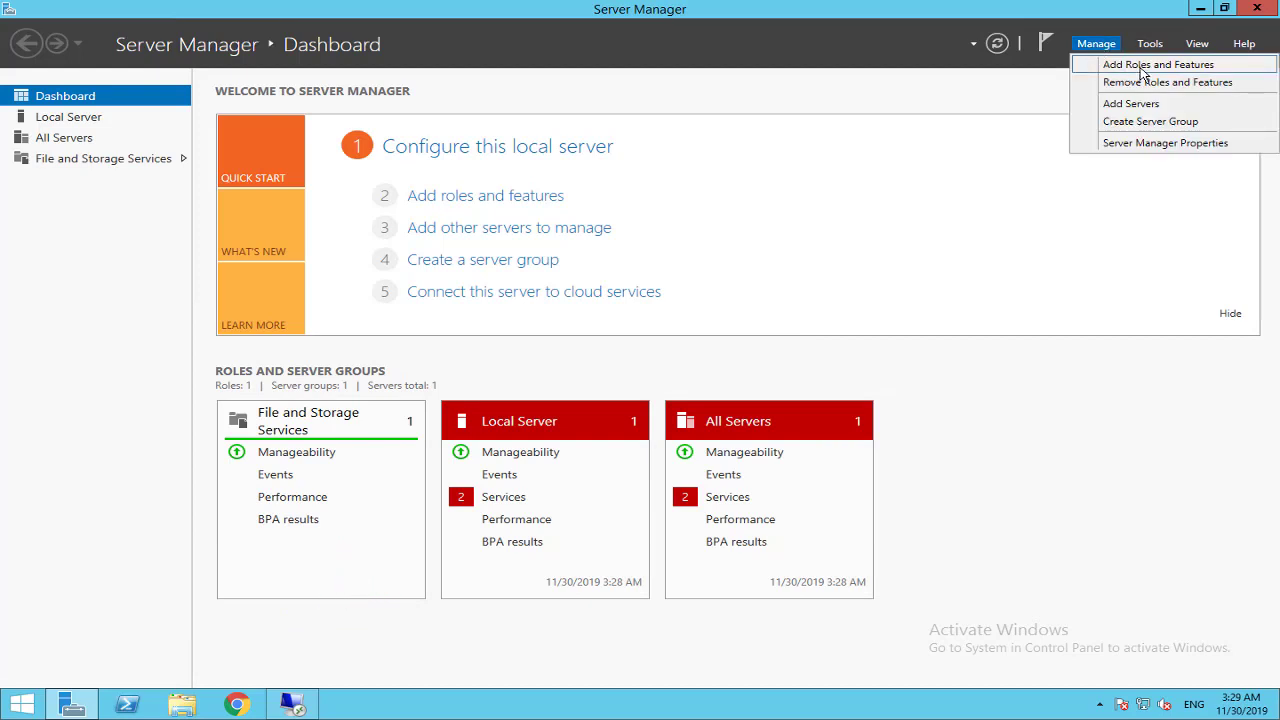
pyautogui.click(1140, 66)
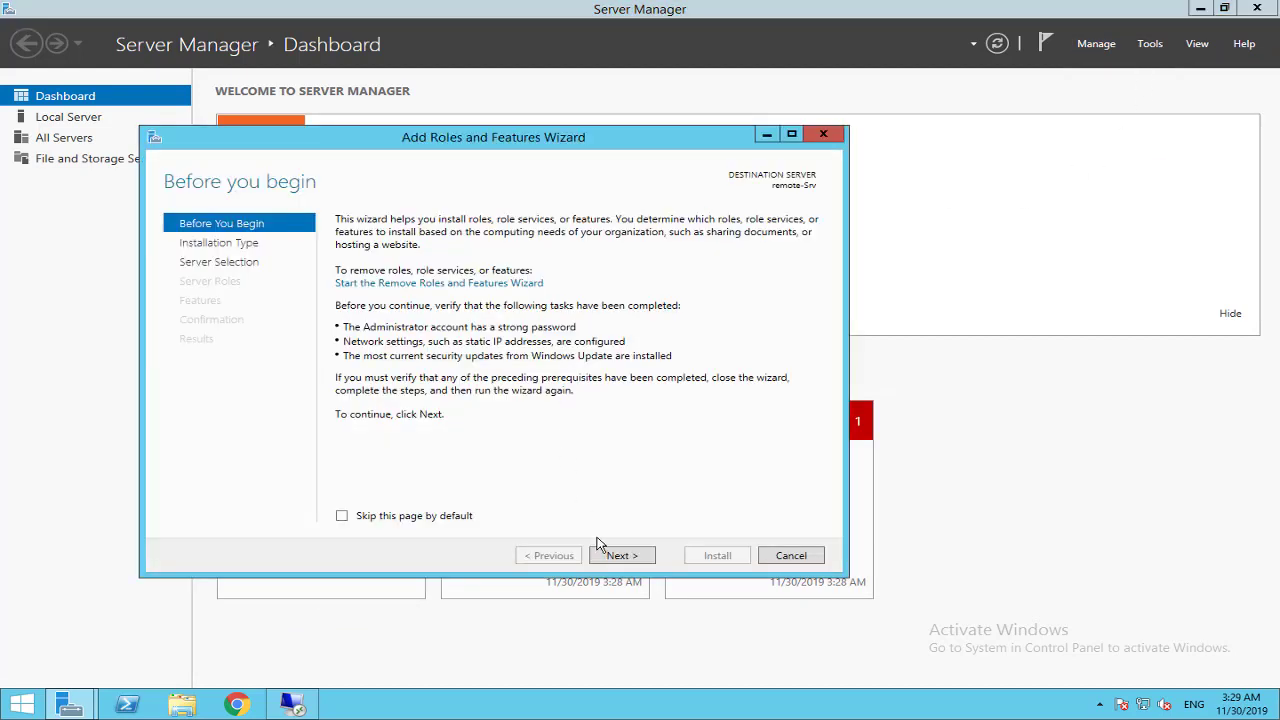
pyautogui.click(624, 559)
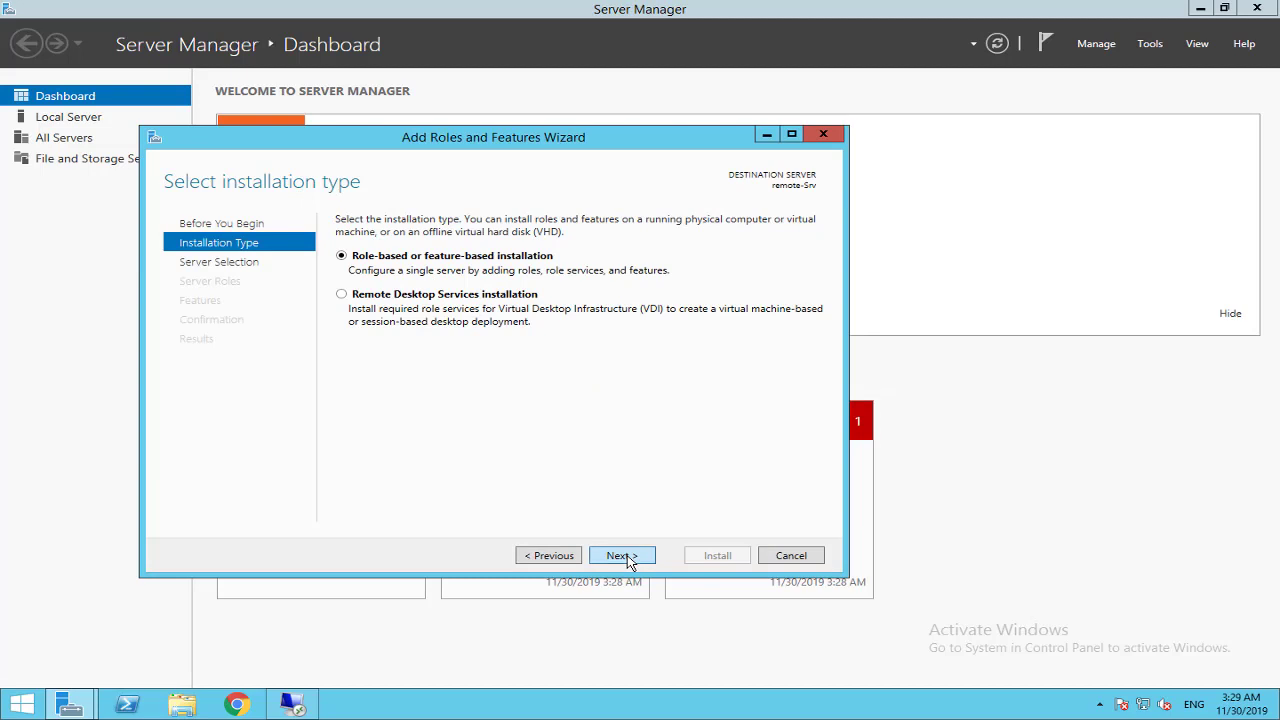
pyautogui.click(627, 560)
pyautogui.click(629, 559)
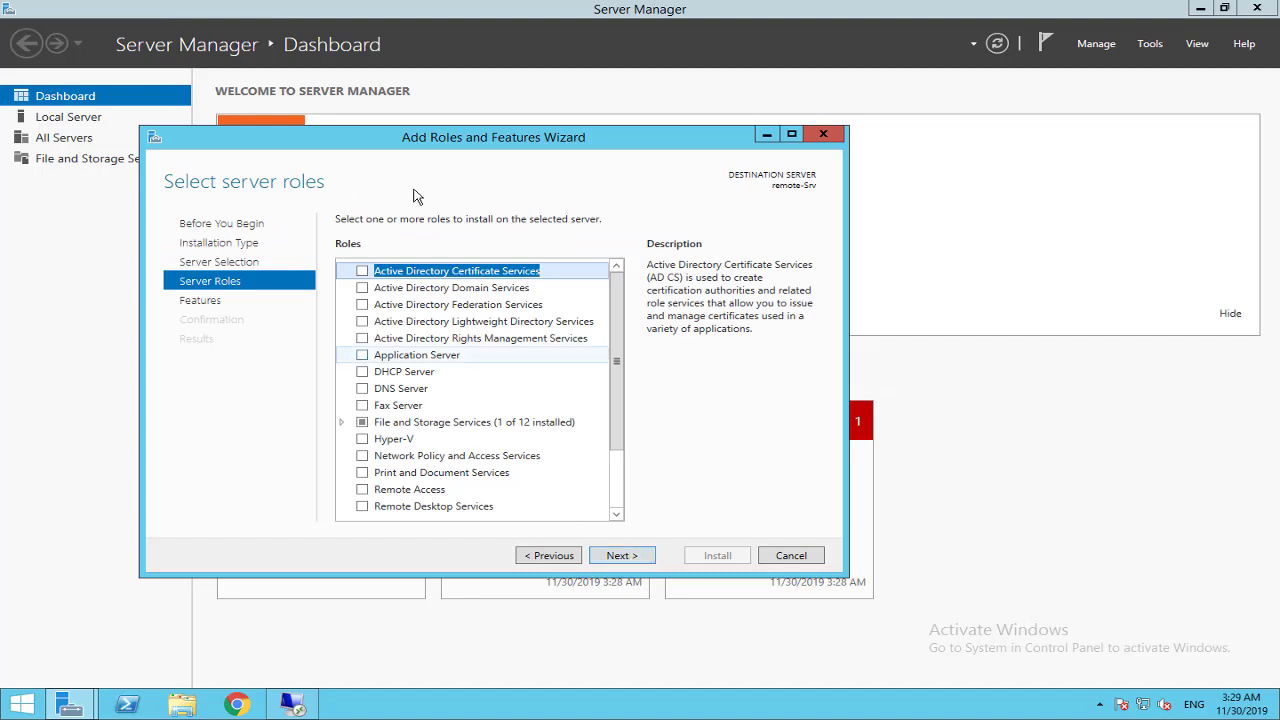
pyautogui.click(621, 558)
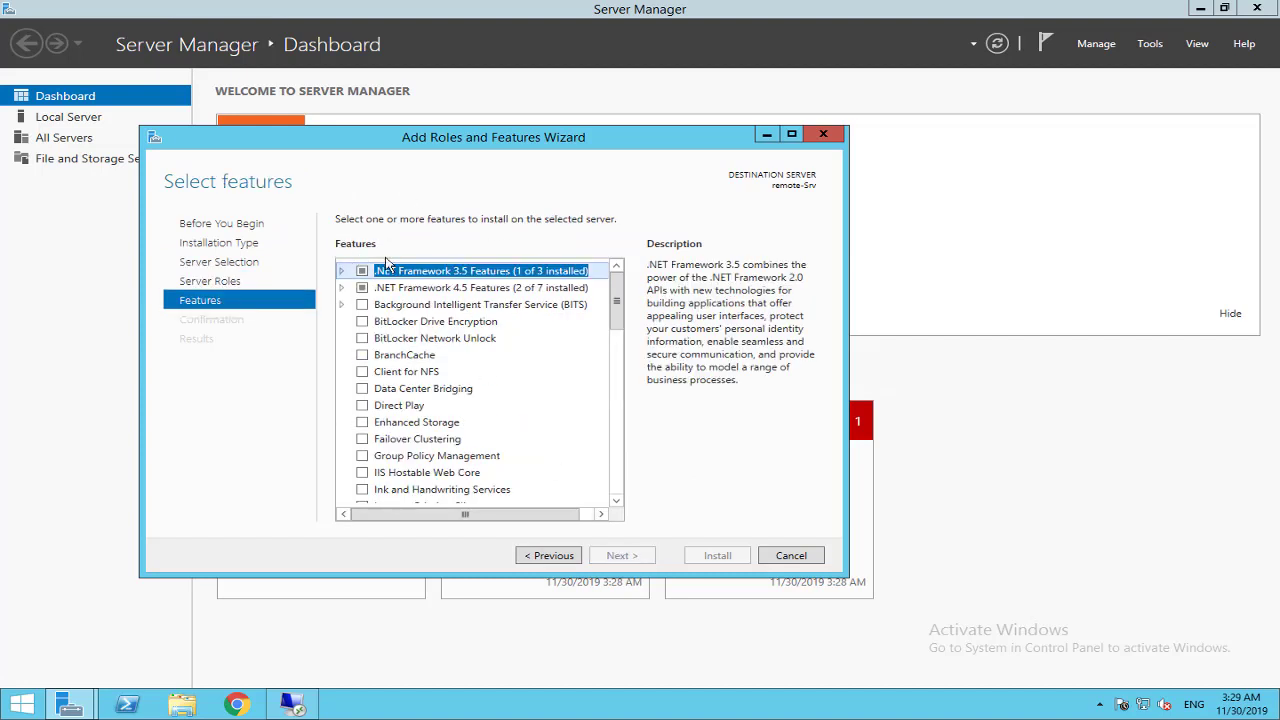
# Select SNMP Service with its required features plus SNMP WMI Provider, and continue to confirmation.
pyautogui.moveTo(617, 302); pyautogui.dragTo(617, 456)
pyautogui.scroll(3, 422, 403)
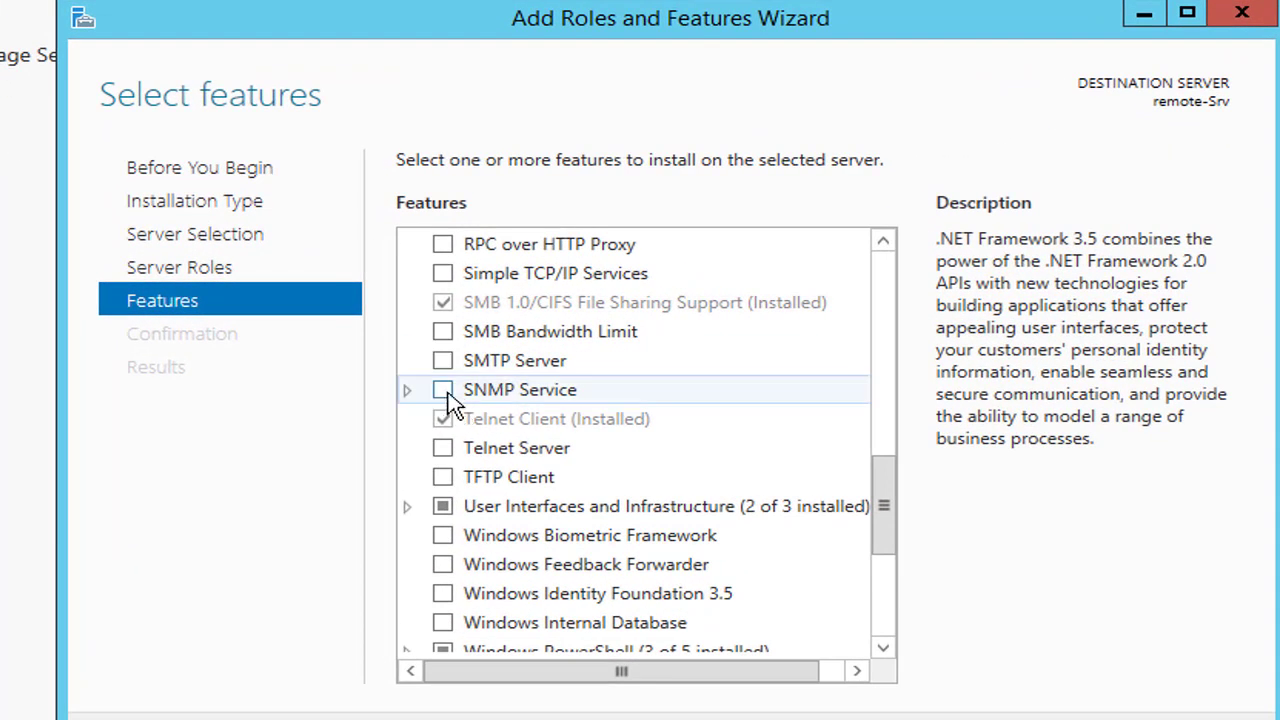
pyautogui.click(408, 391)
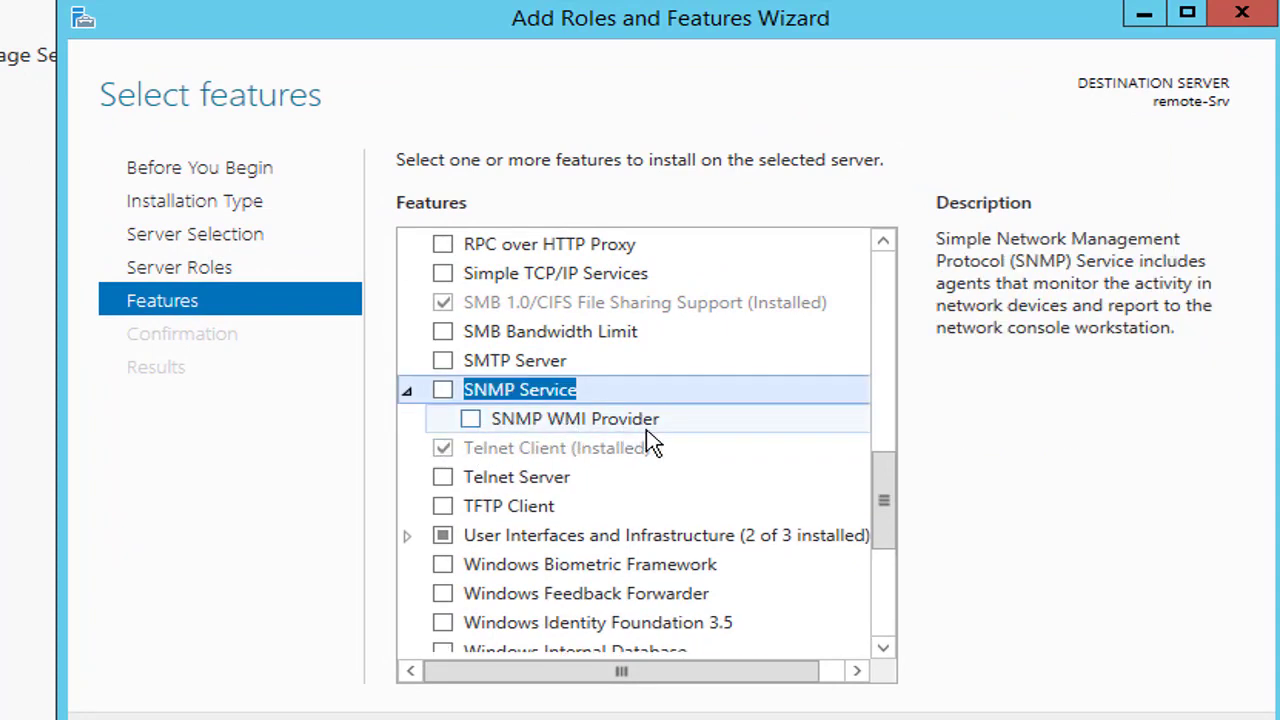
pyautogui.click(443, 390)
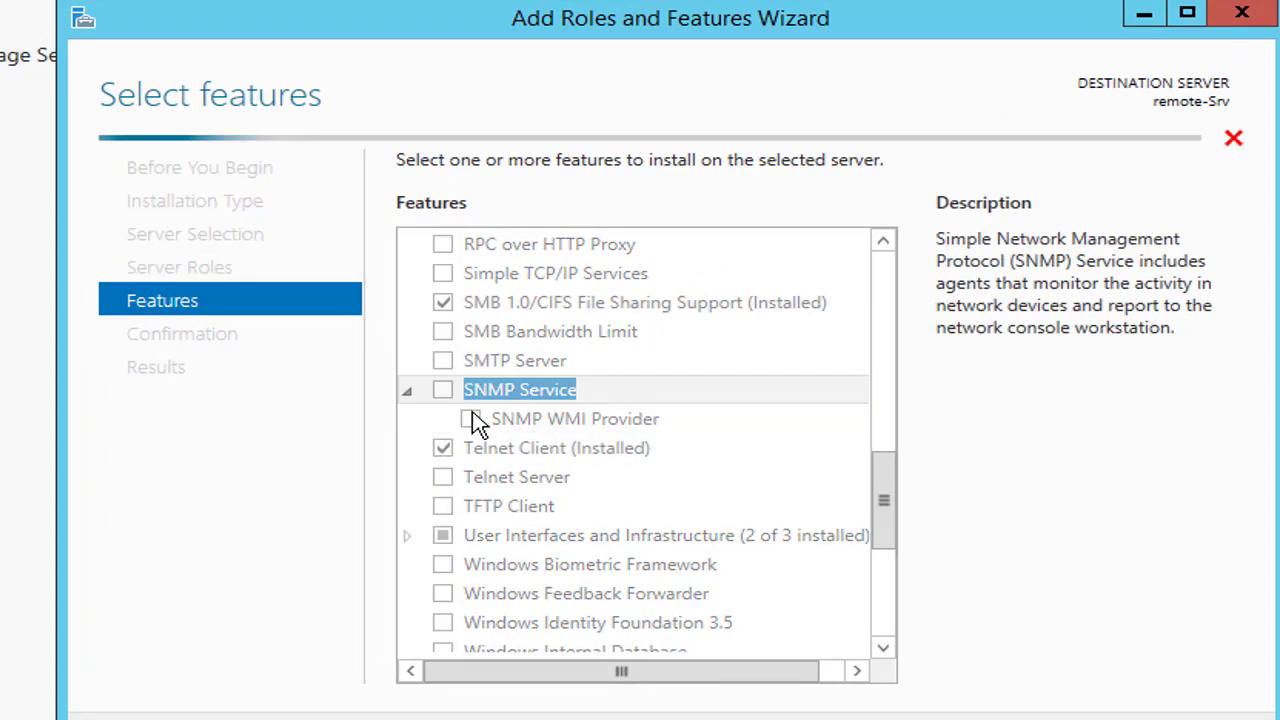
pyautogui.click(789, 628)
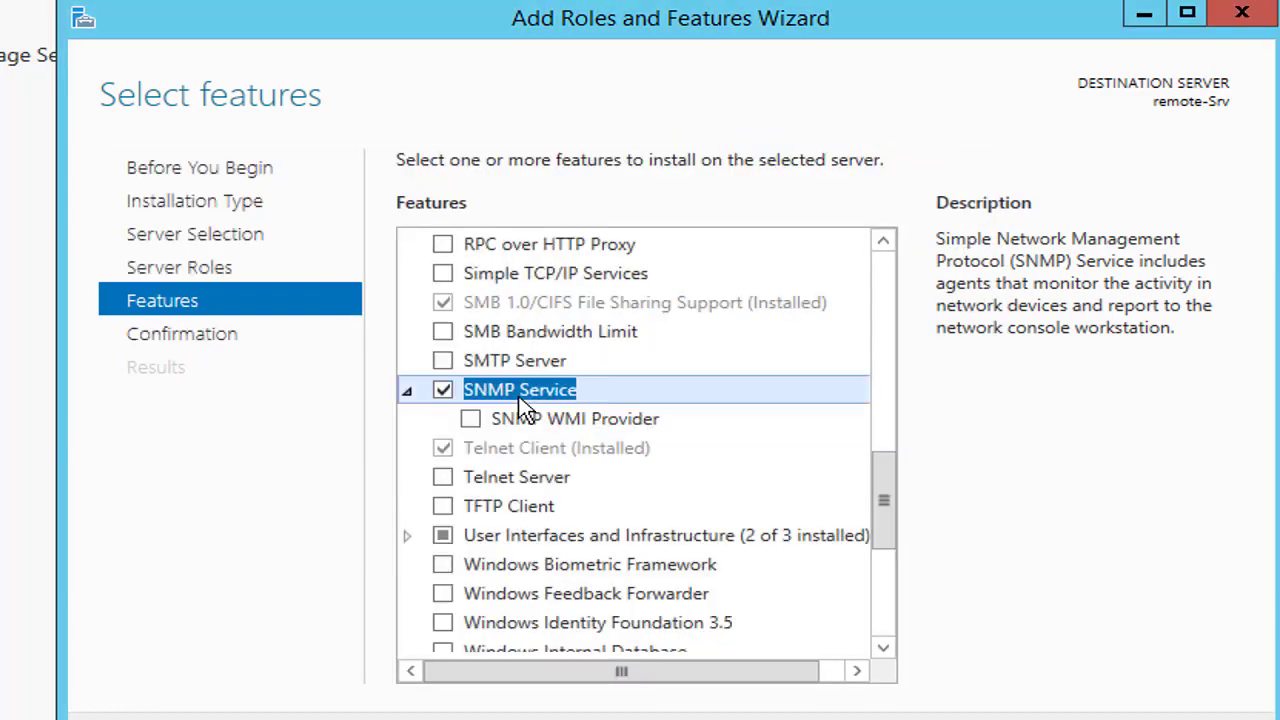
pyautogui.click(470, 420)
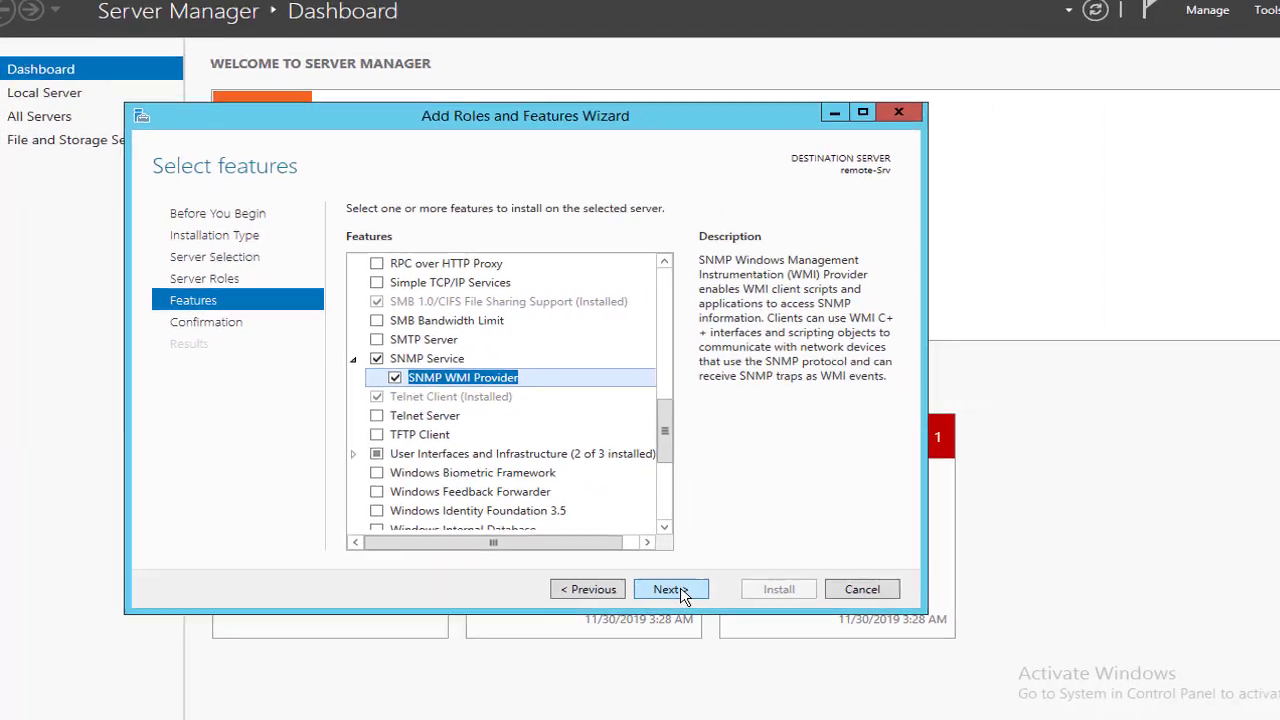
pyautogui.click(880, 714)
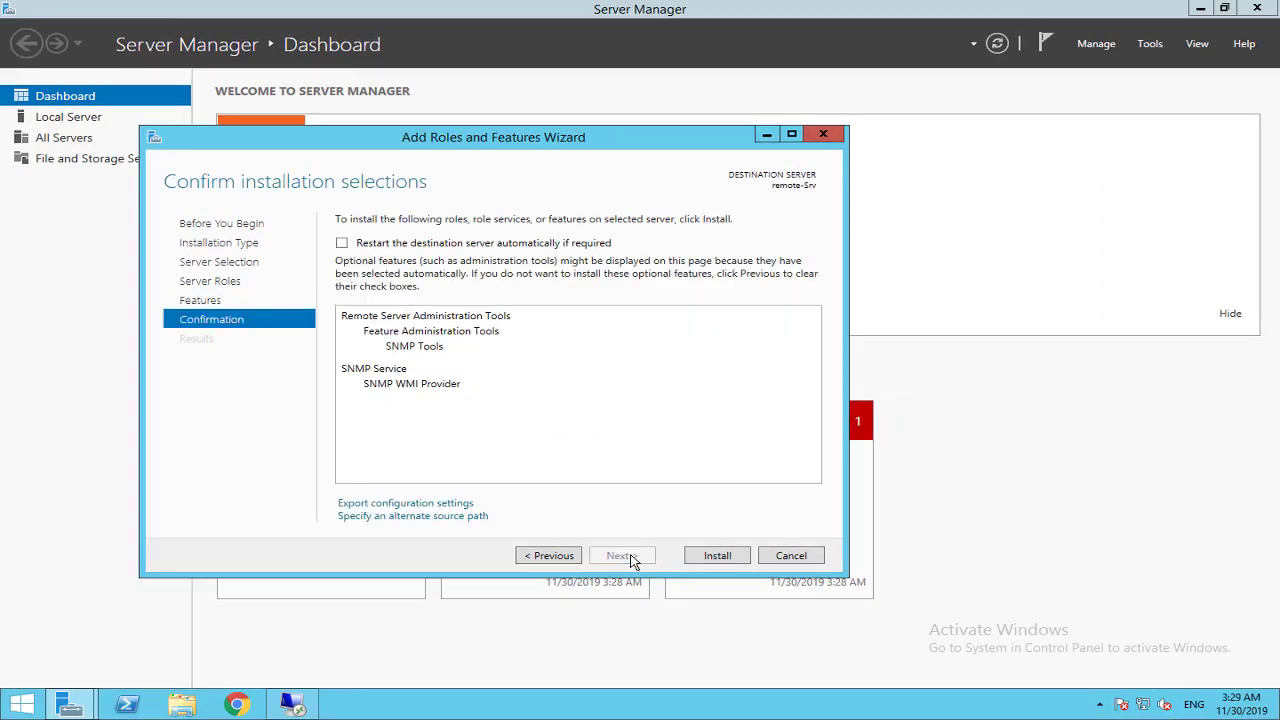
# Install SNMP Service, SNMP WMI Provider and SNMP Tools, then close the wizard and Server Manager.
pyautogui.click(739, 560)
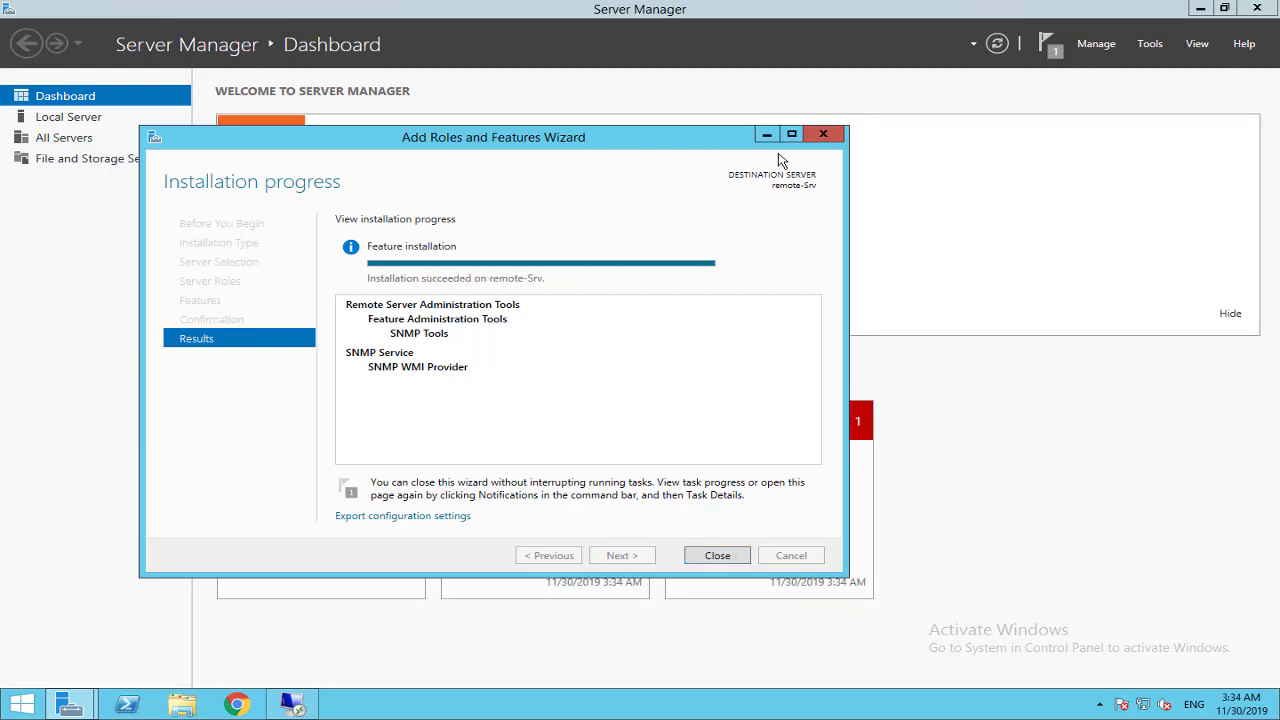
pyautogui.click(824, 134)
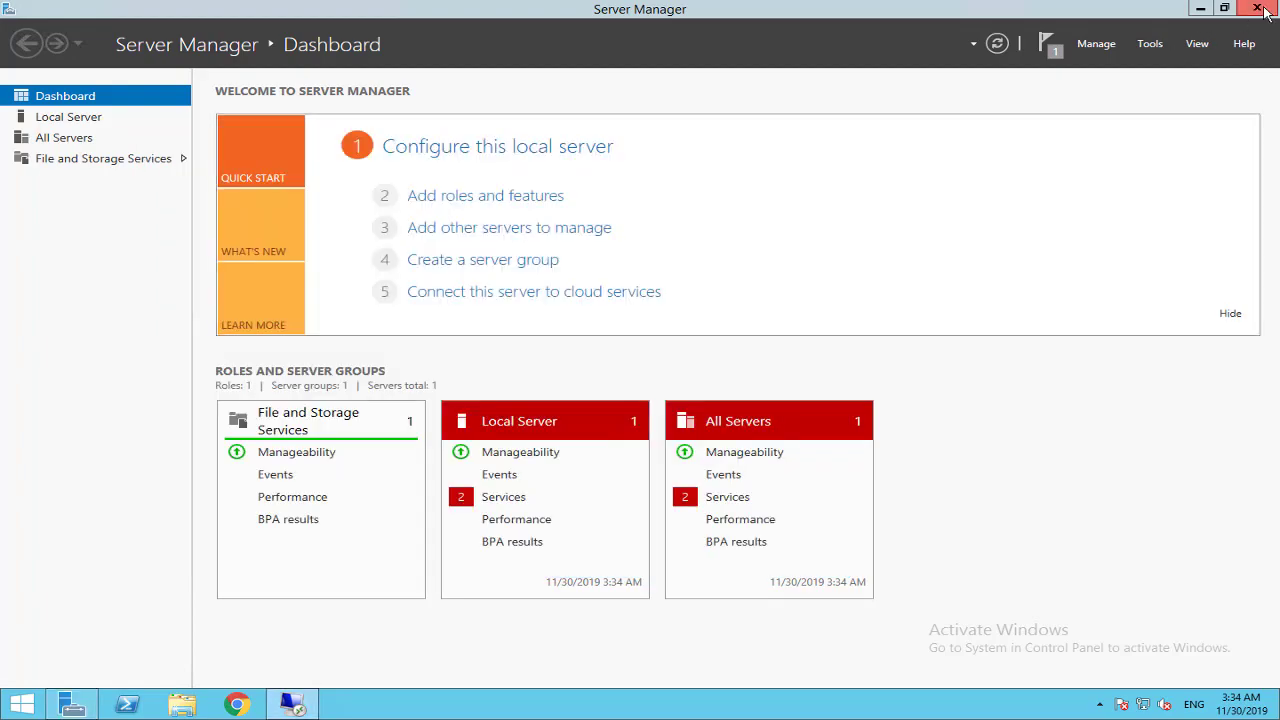
pyautogui.click(1257, 8)
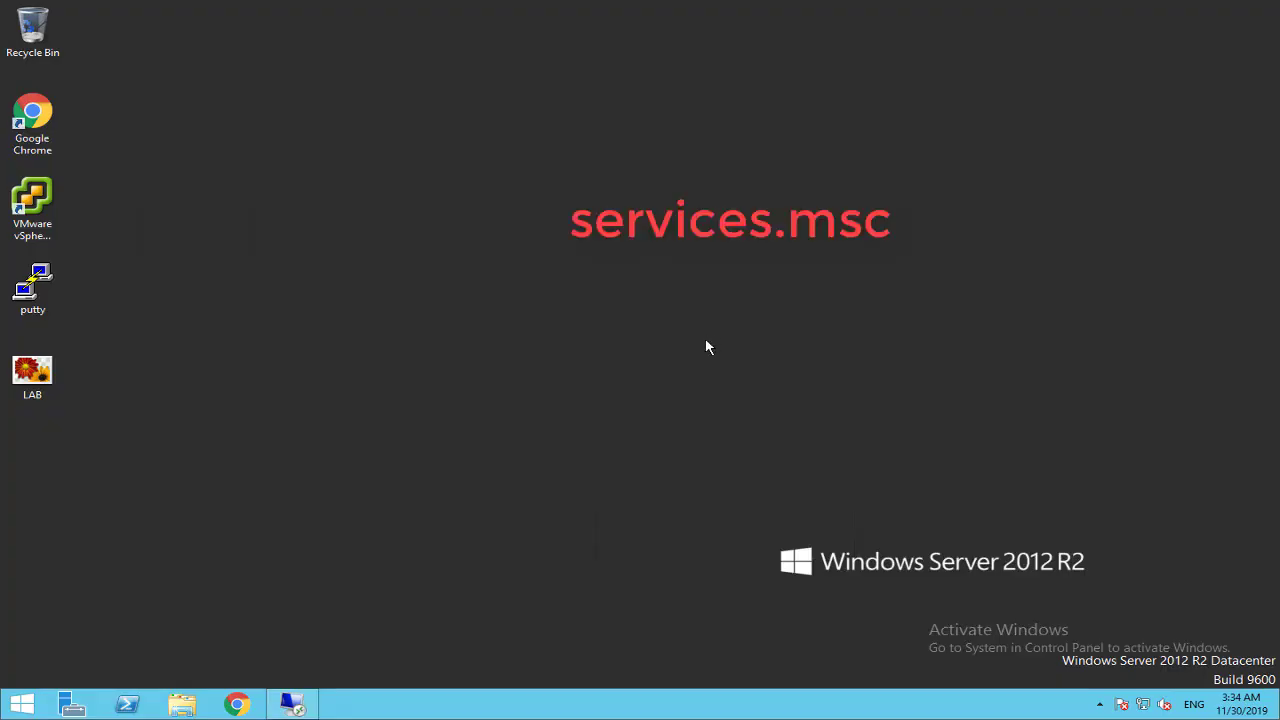
# Launch services.msc, maximize it, widen the Name column and select SNMP Service.
pyautogui.press('super+r')
pyautogui.write('ser')
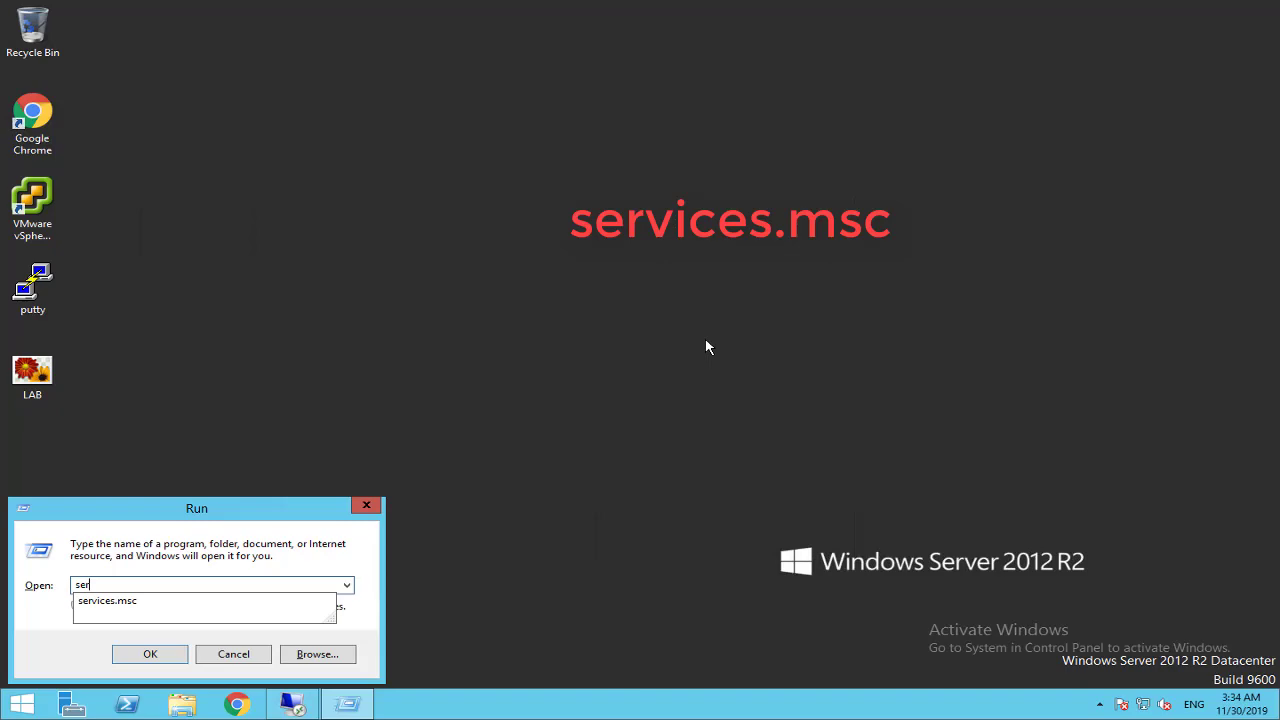
pyautogui.write('vices.msc')
pyautogui.press('Return')
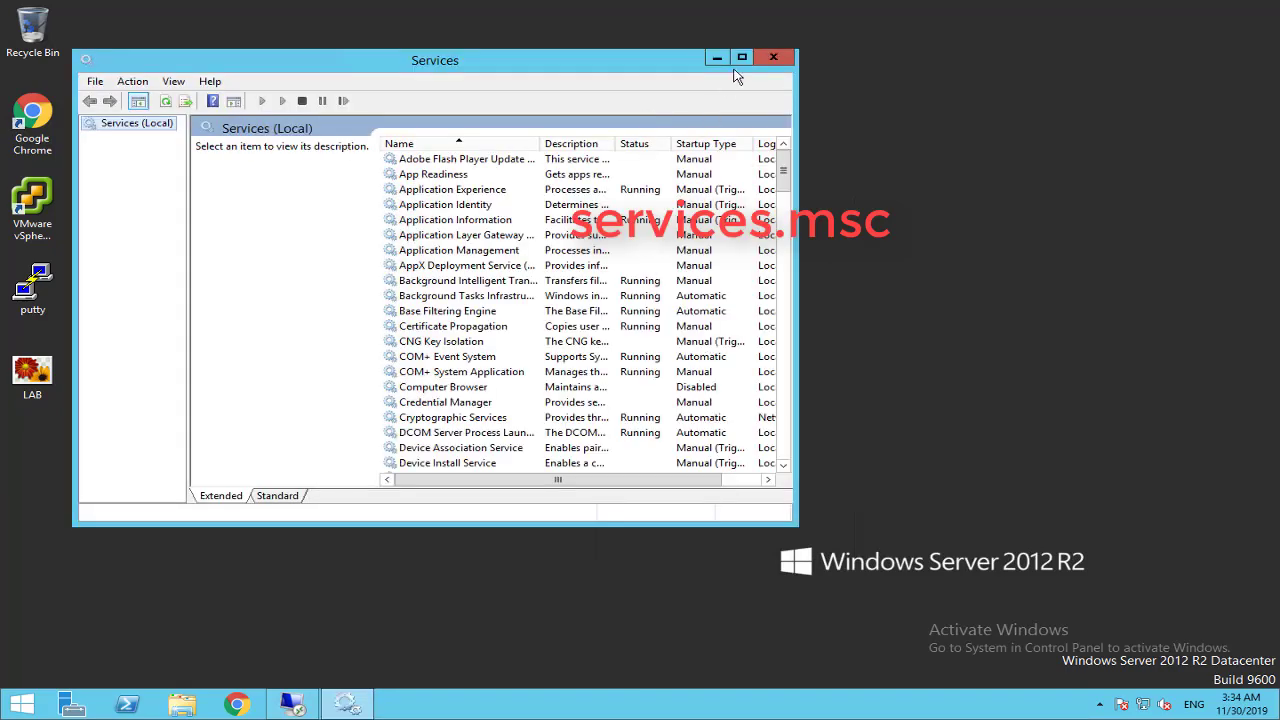
pyautogui.click(741, 57)
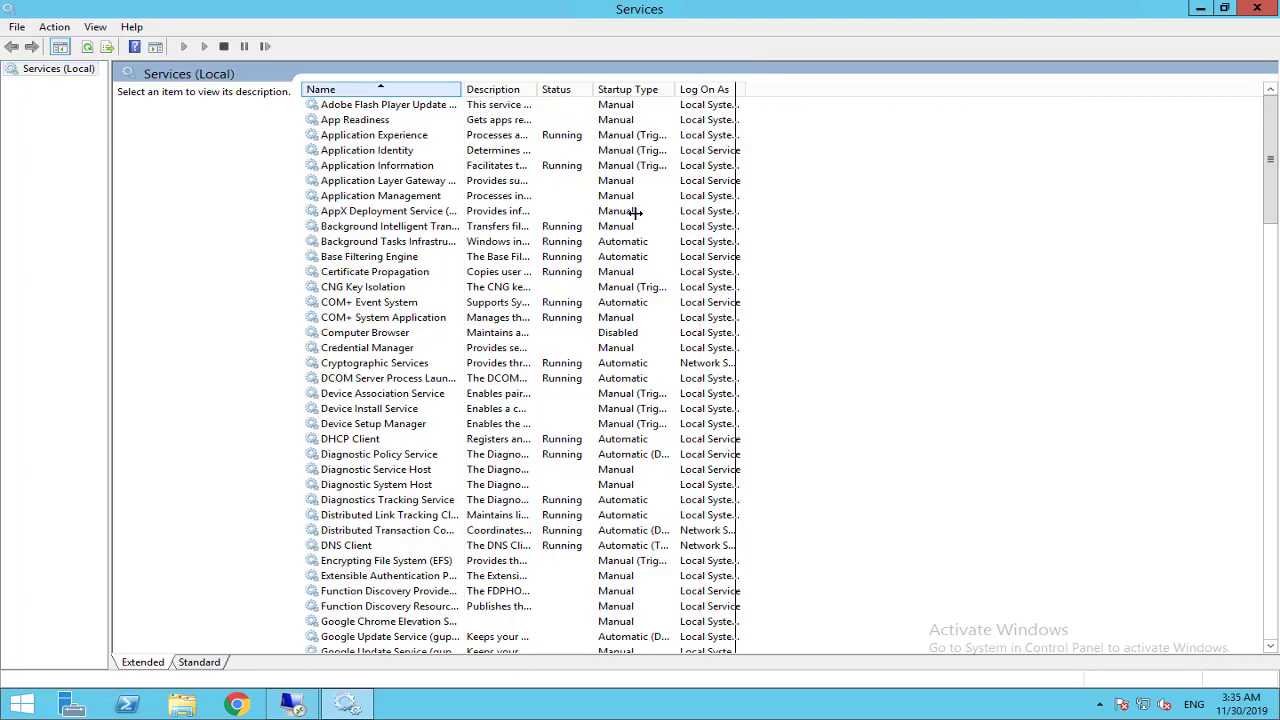
pyautogui.doubleClick(462, 89)
pyautogui.click(390, 347)
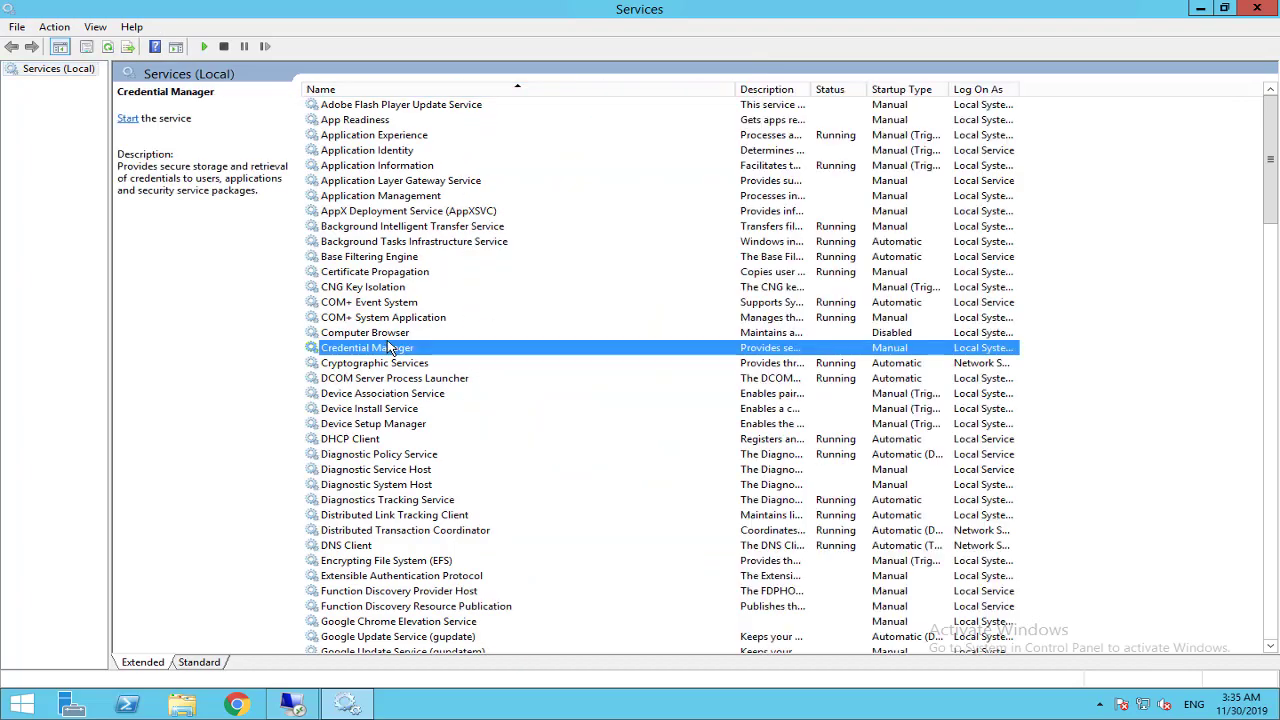
pyautogui.press('s')
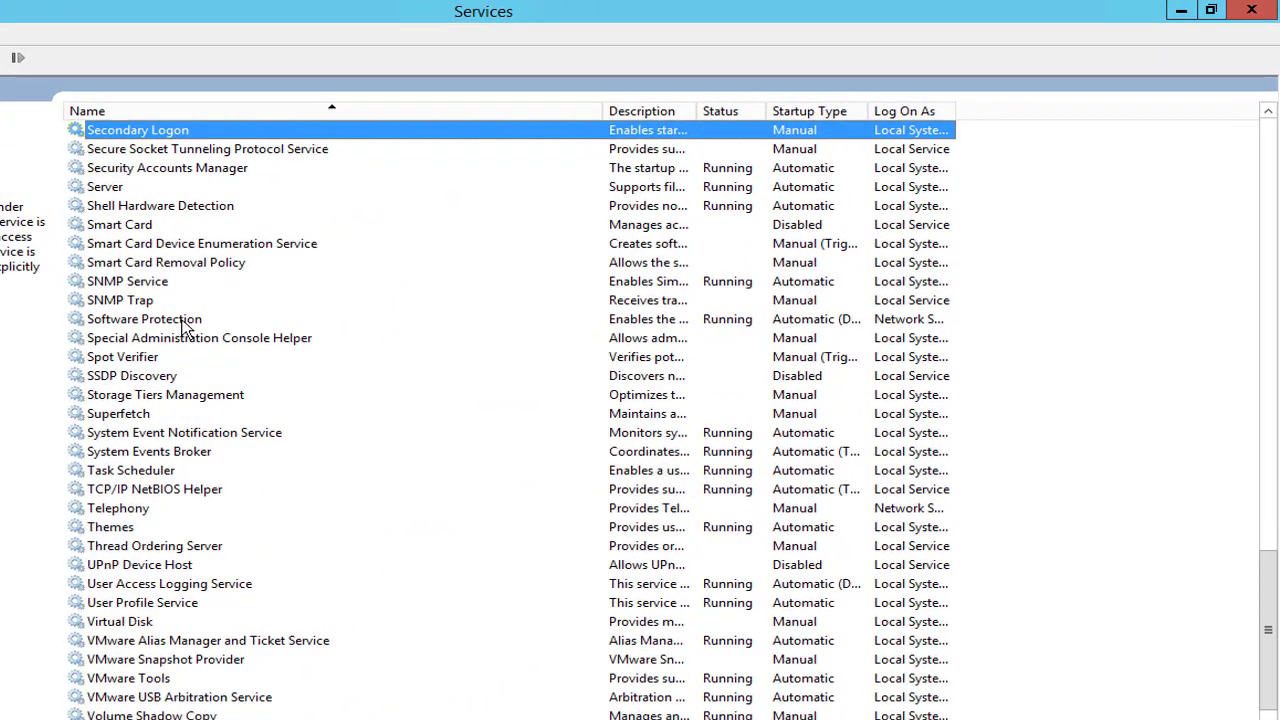
pyautogui.click(152, 283)
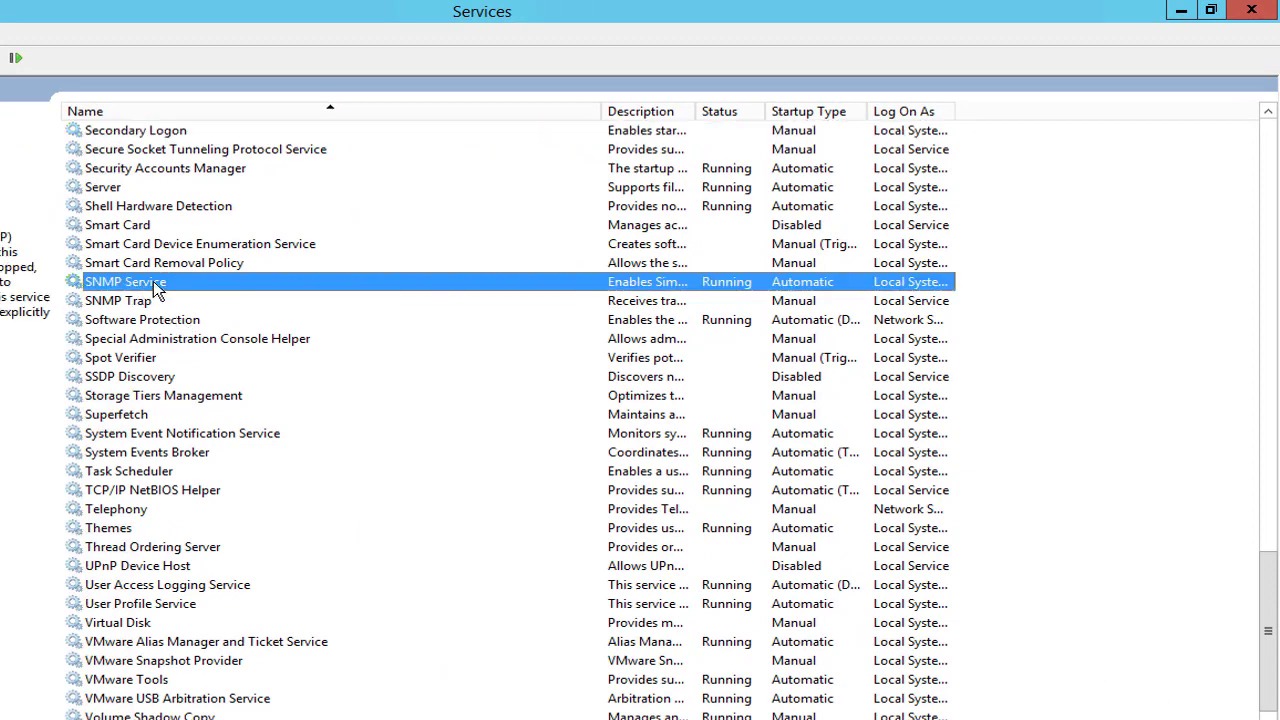
# In SNMP Service Security properties, add community LAB with READ ONLY rights.
pyautogui.doubleClick(156, 284)
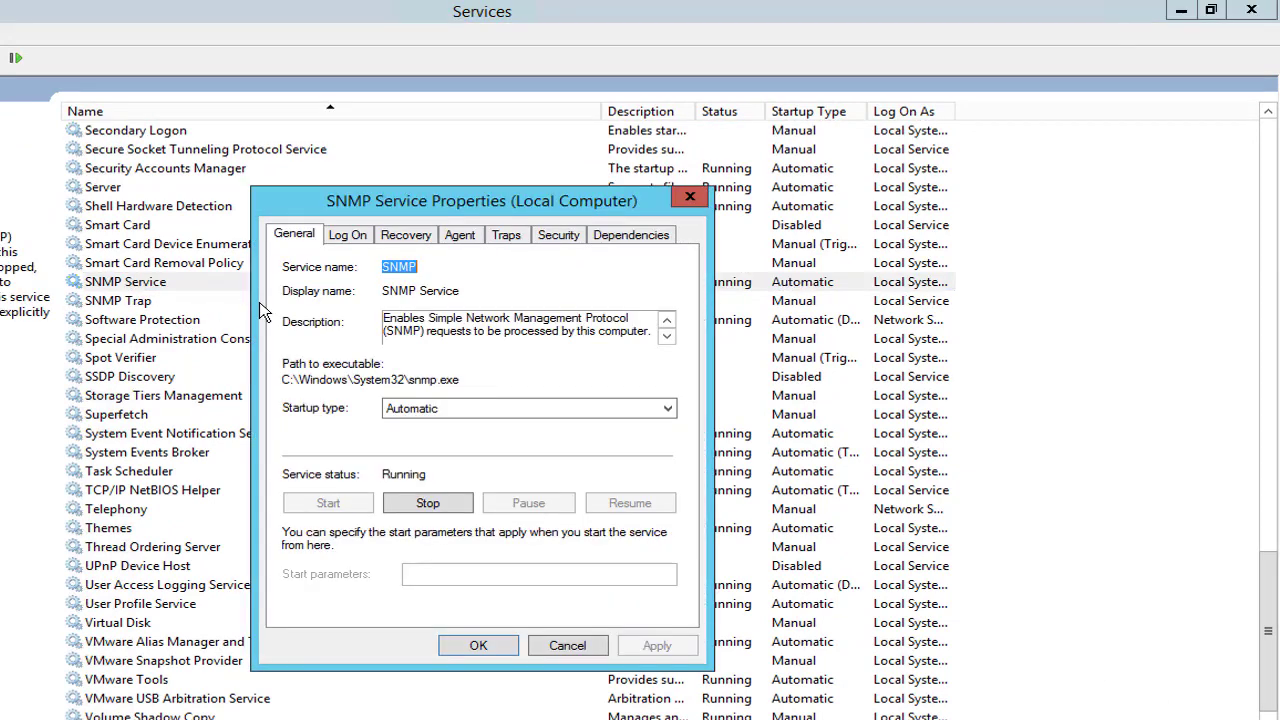
pyautogui.click(560, 238)
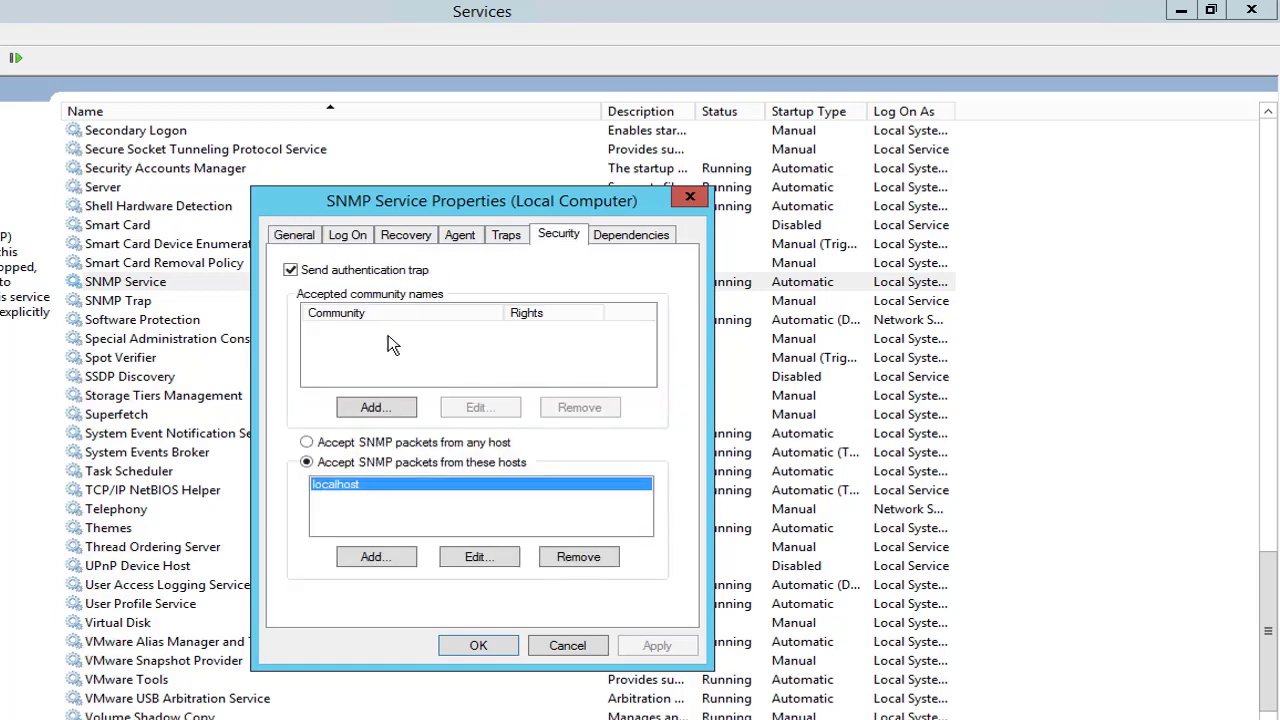
pyautogui.click(395, 408)
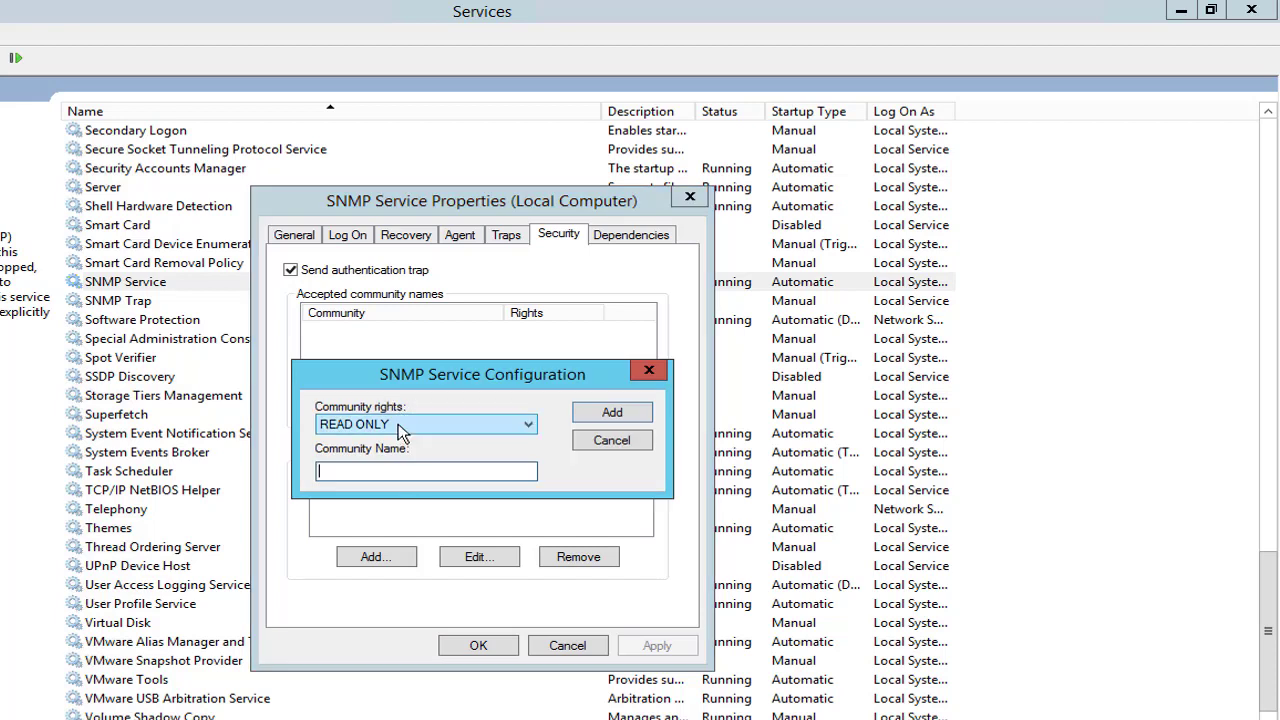
pyautogui.click(522, 424)
pyautogui.press('Up')
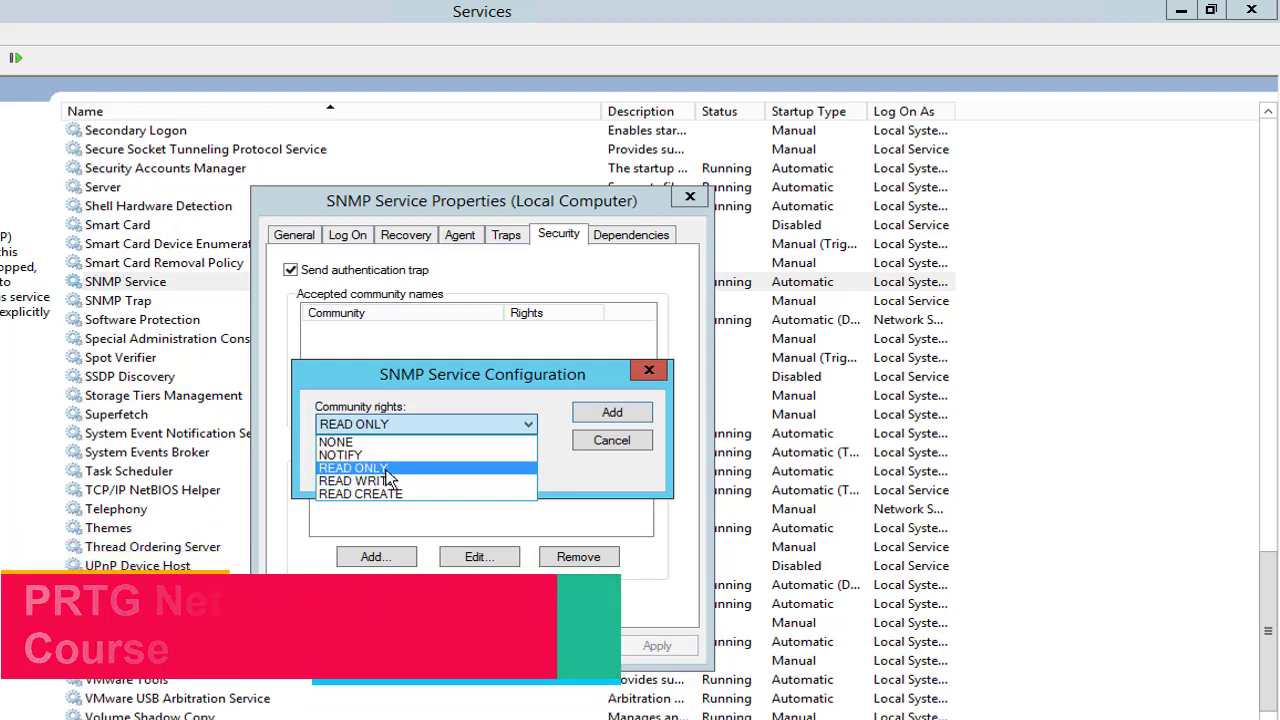
pyautogui.click(386, 468)
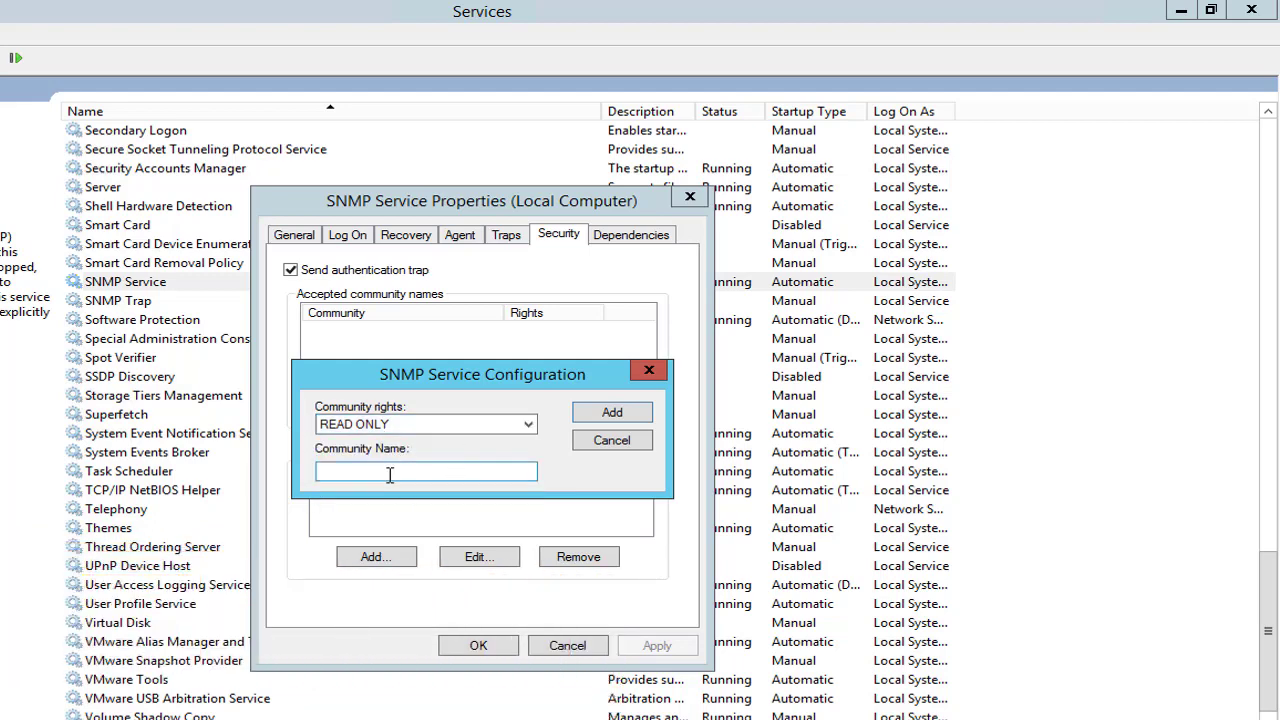
pyautogui.click(390, 472)
pyautogui.write('LAB')
pyautogui.moveTo(403, 475); pyautogui.dragTo(311, 477)
pyautogui.click(378, 477)
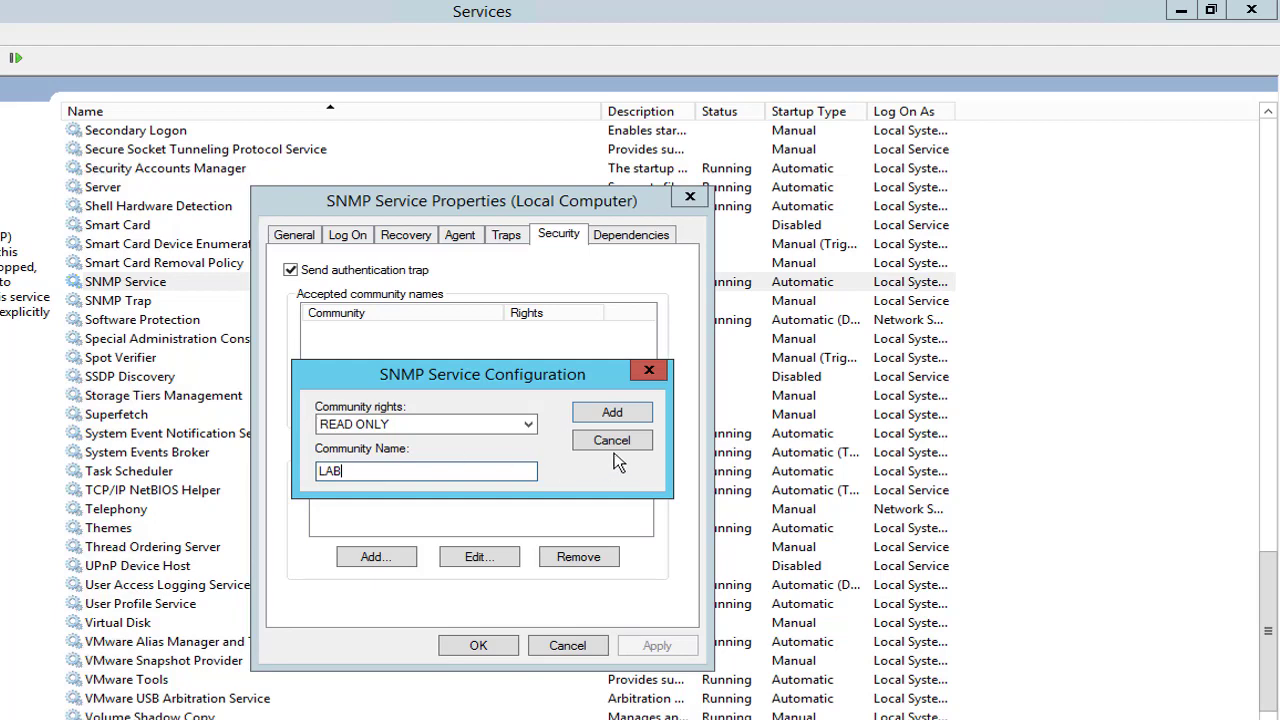
pyautogui.click(617, 407)
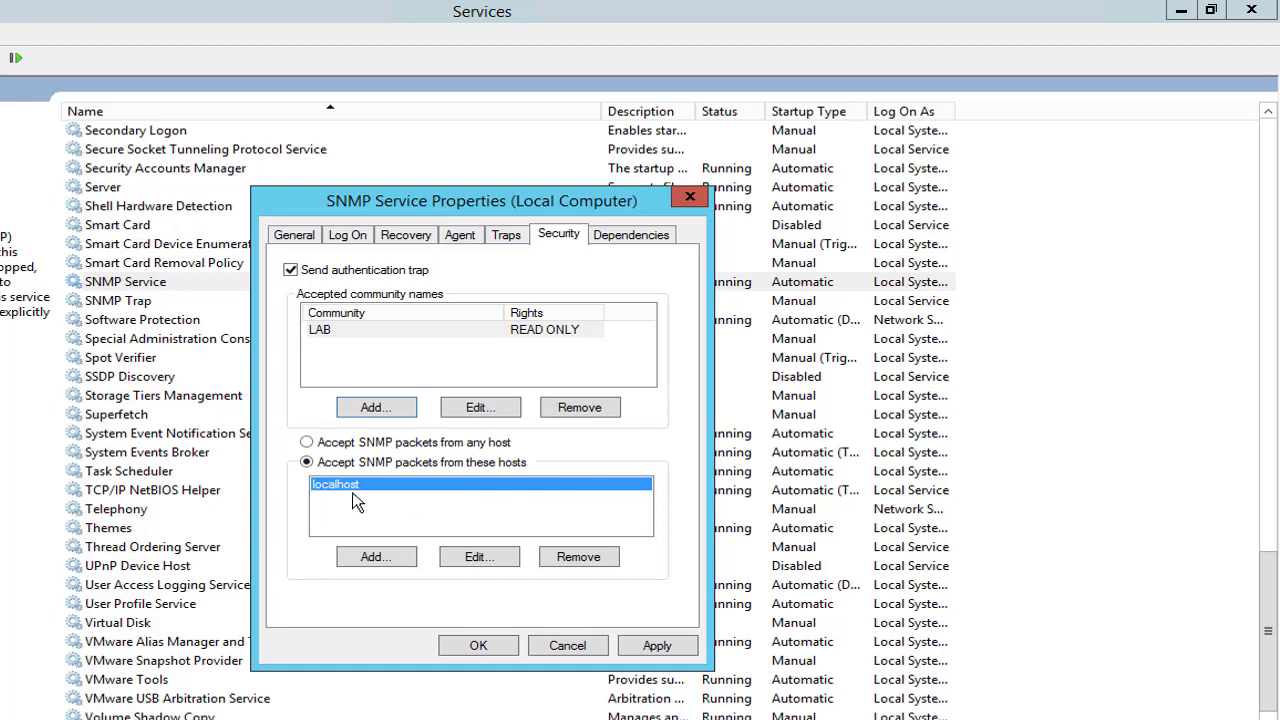
# Add 172.16.1.155 as an accepted SNMP host and apply the change.
pyautogui.click(375, 557)
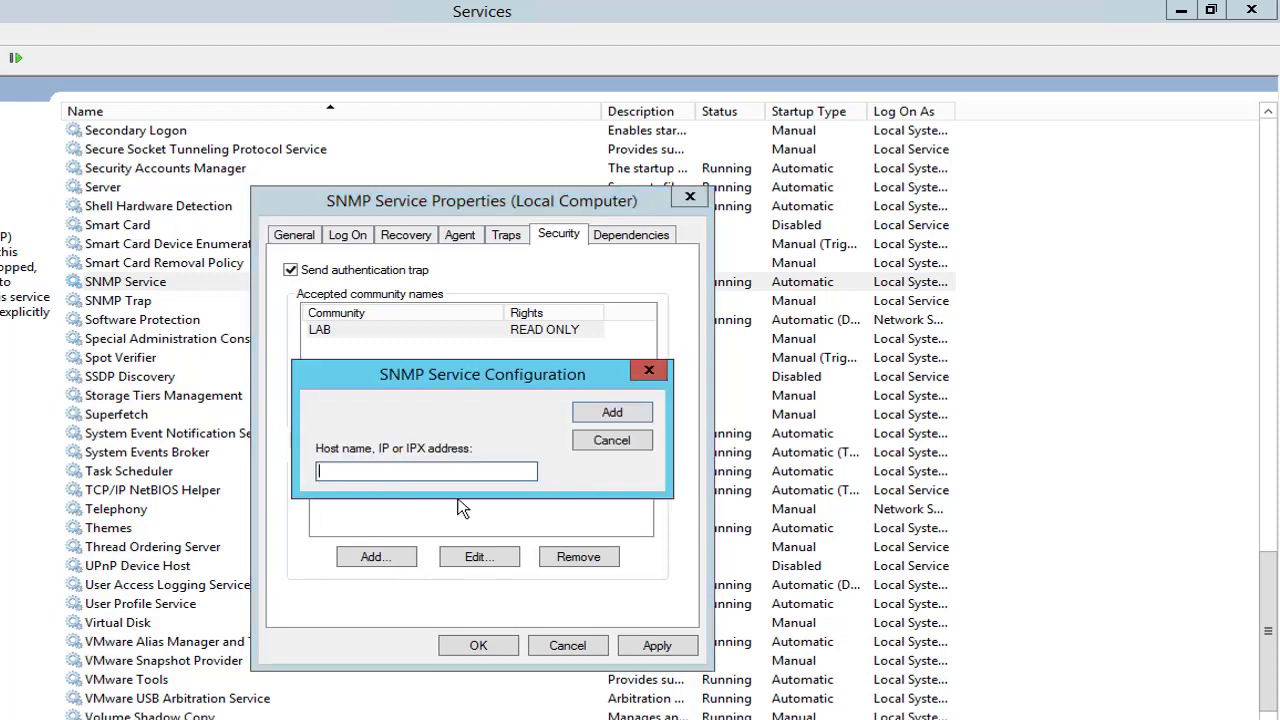
pyautogui.write('172.16.1.155')
pyautogui.click(631, 416)
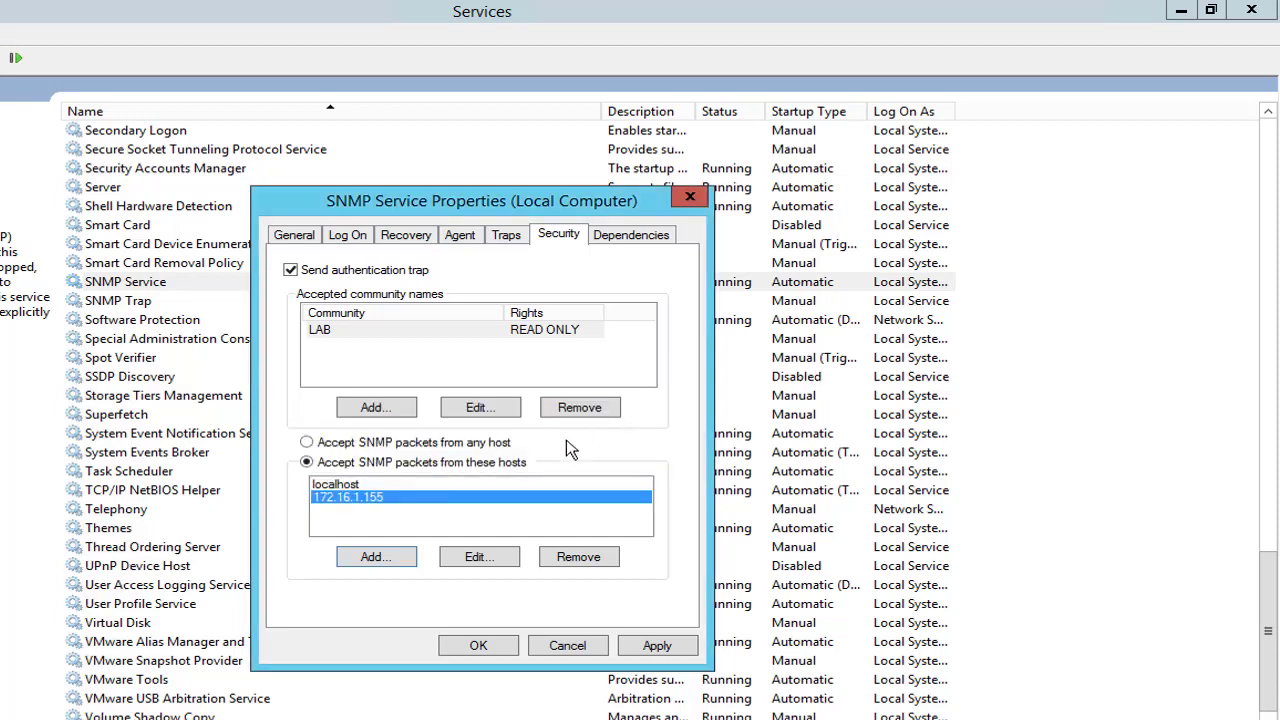
pyautogui.click(673, 650)
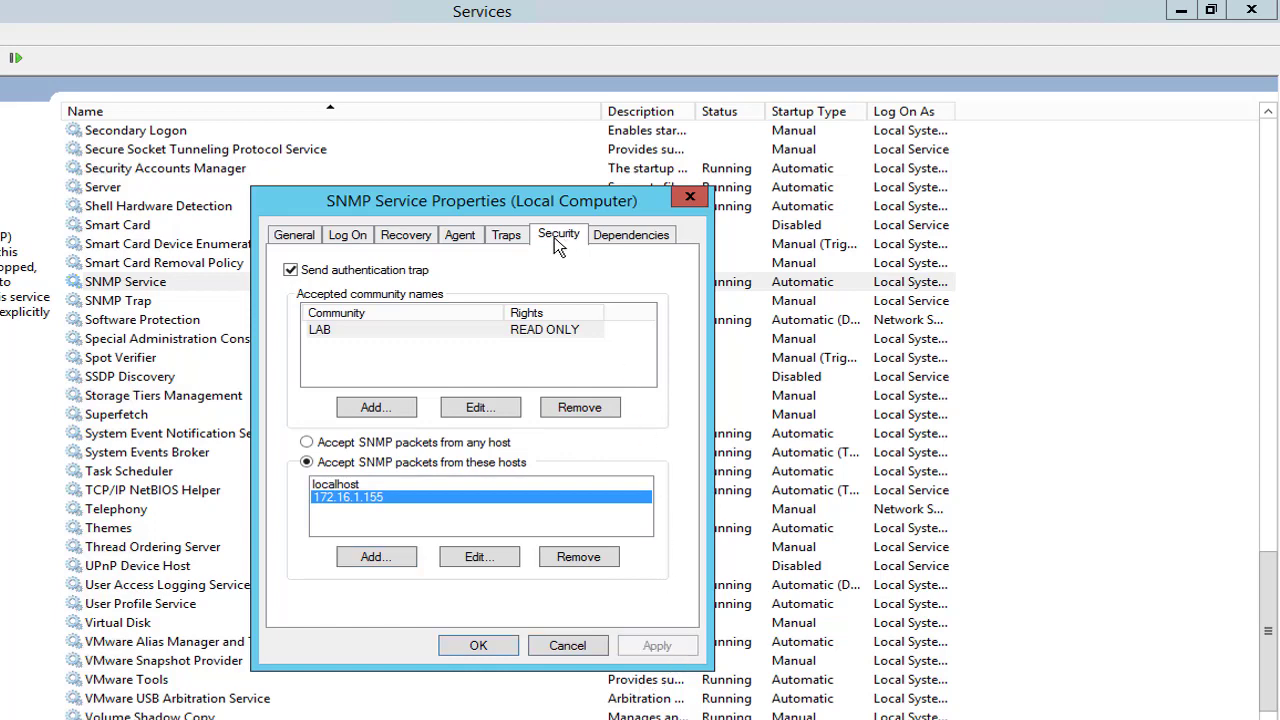
# Add LAB to the trap community names on the Traps settings.
pyautogui.click(509, 237)
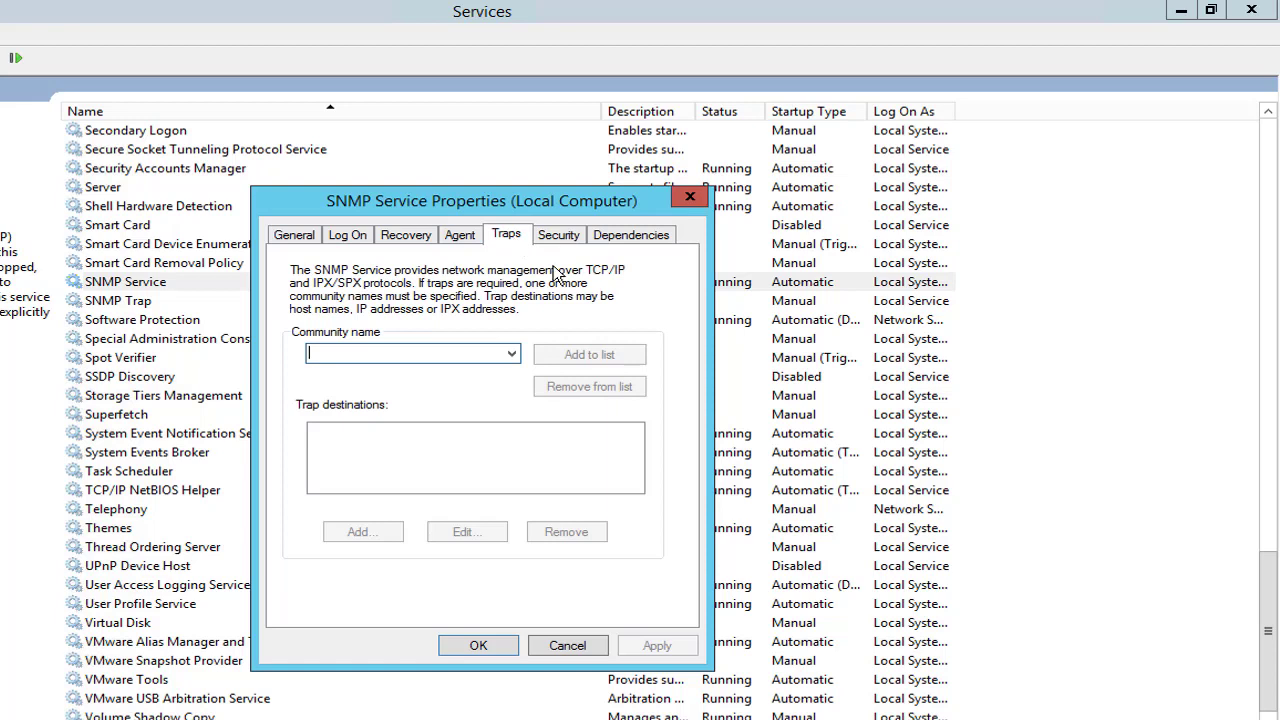
pyautogui.click(512, 354)
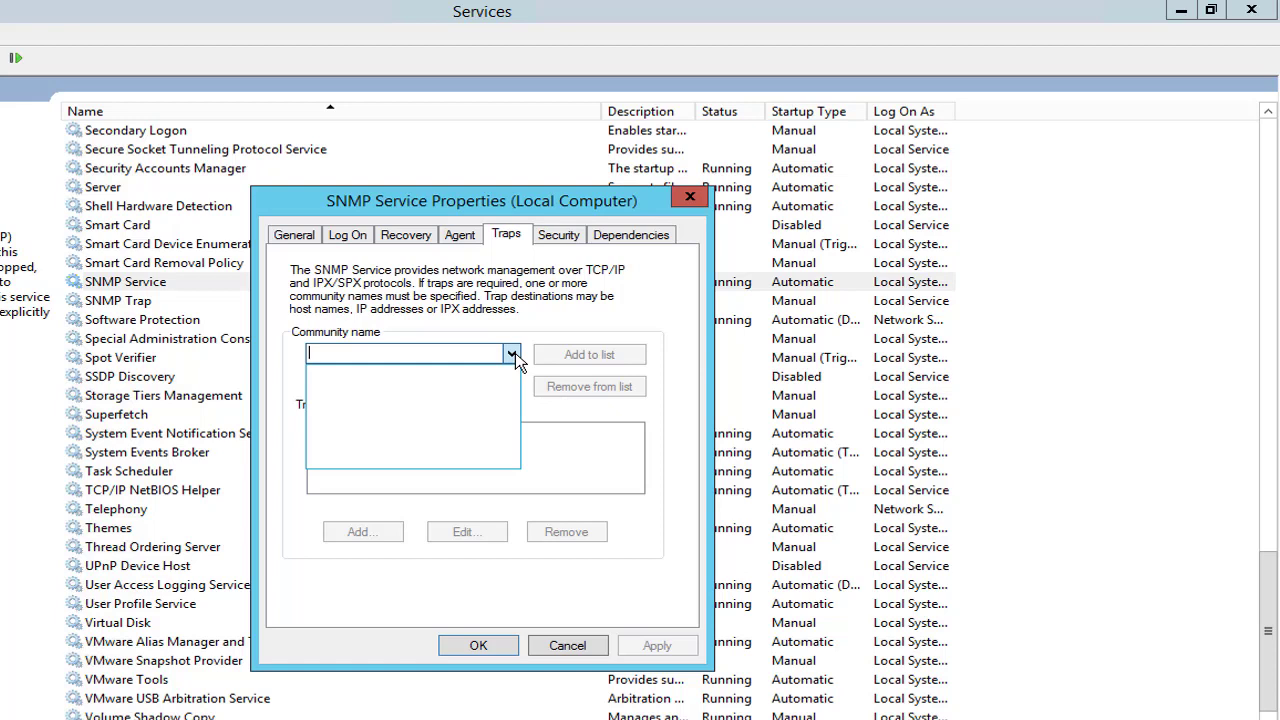
pyautogui.click(555, 235)
pyautogui.click(562, 237)
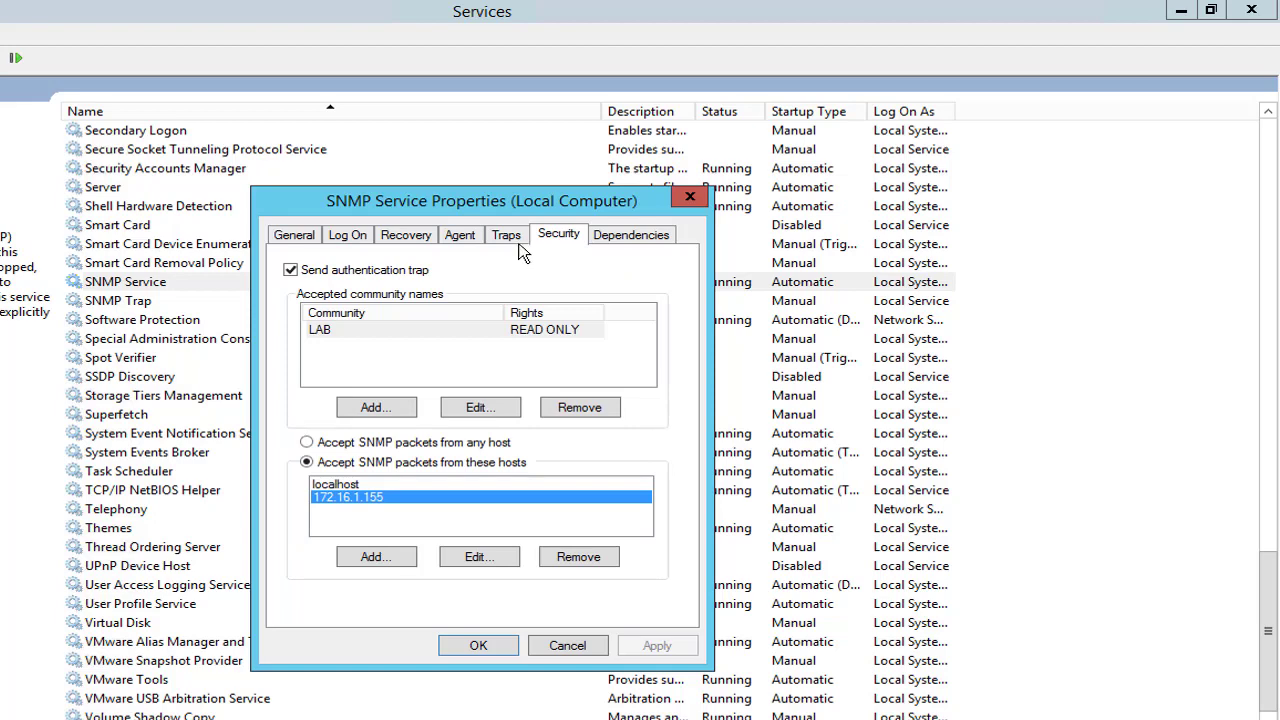
pyautogui.click(506, 238)
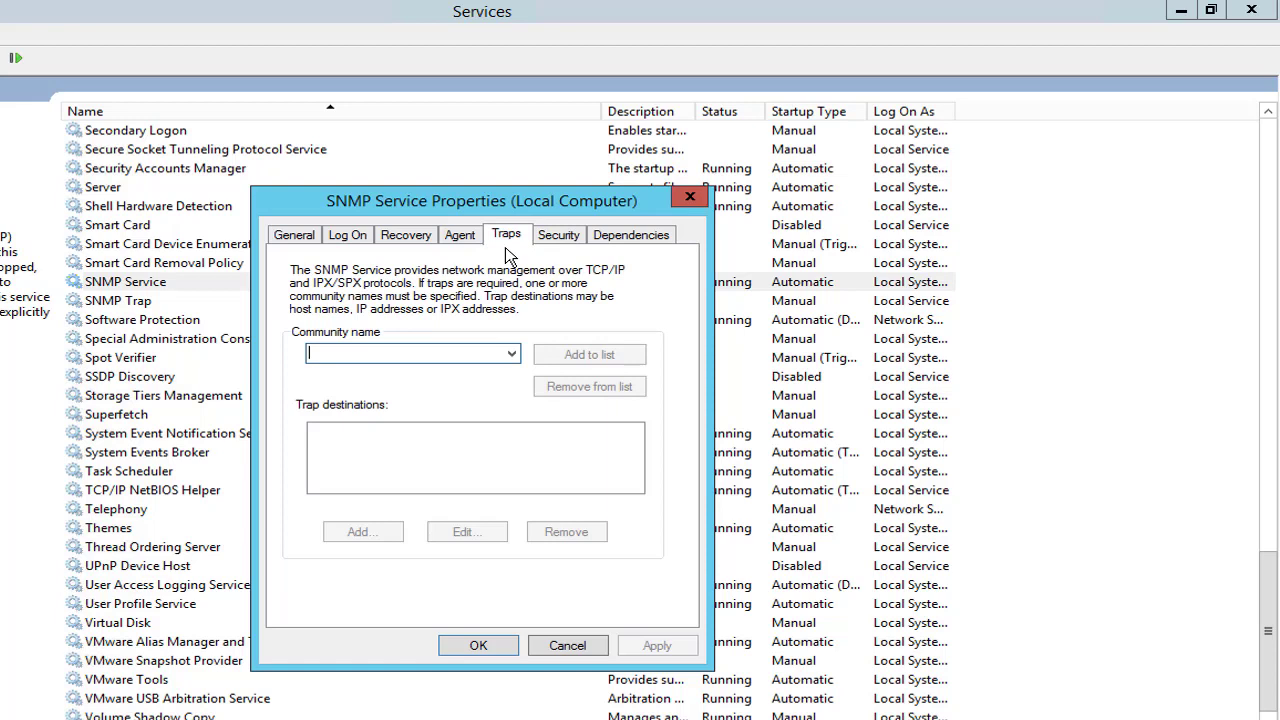
pyautogui.click(511, 354)
pyautogui.click(421, 355)
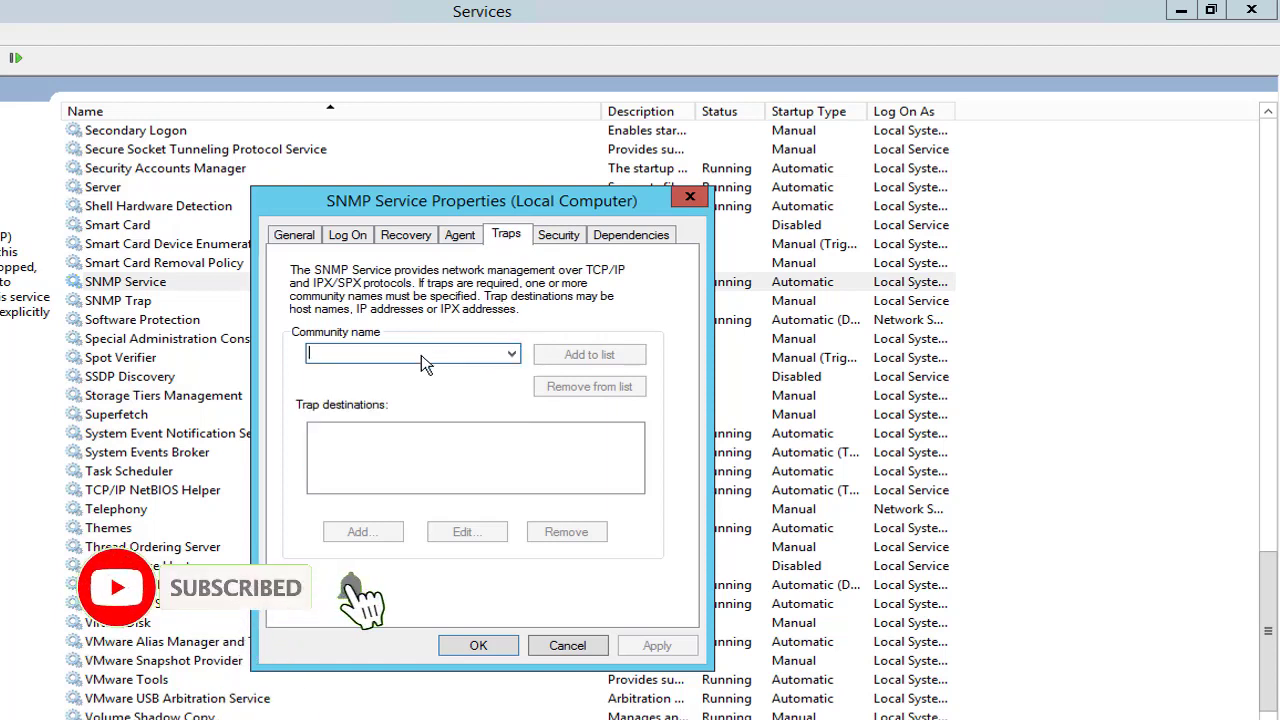
pyautogui.write('LAB')
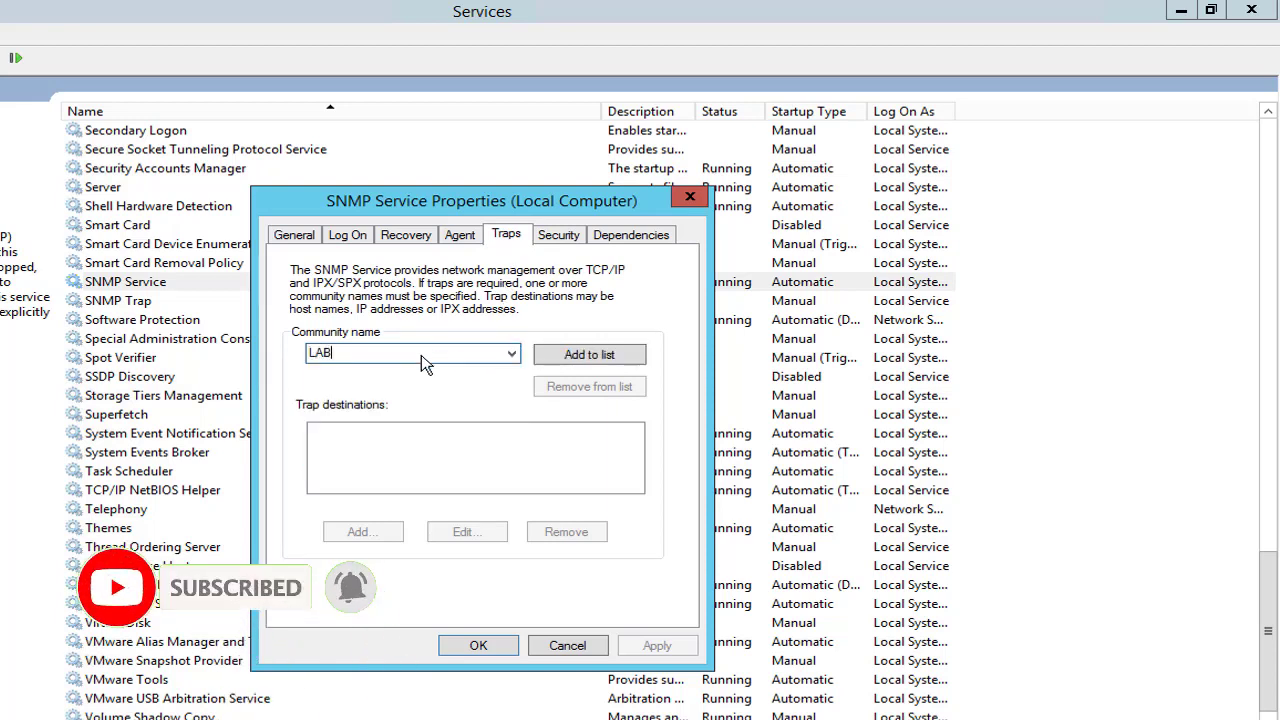
pyautogui.click(585, 365)
# Add trap destination 172.16.1.155, apply, and close the SNMP Service properties with OK.
pyautogui.click(363, 532)
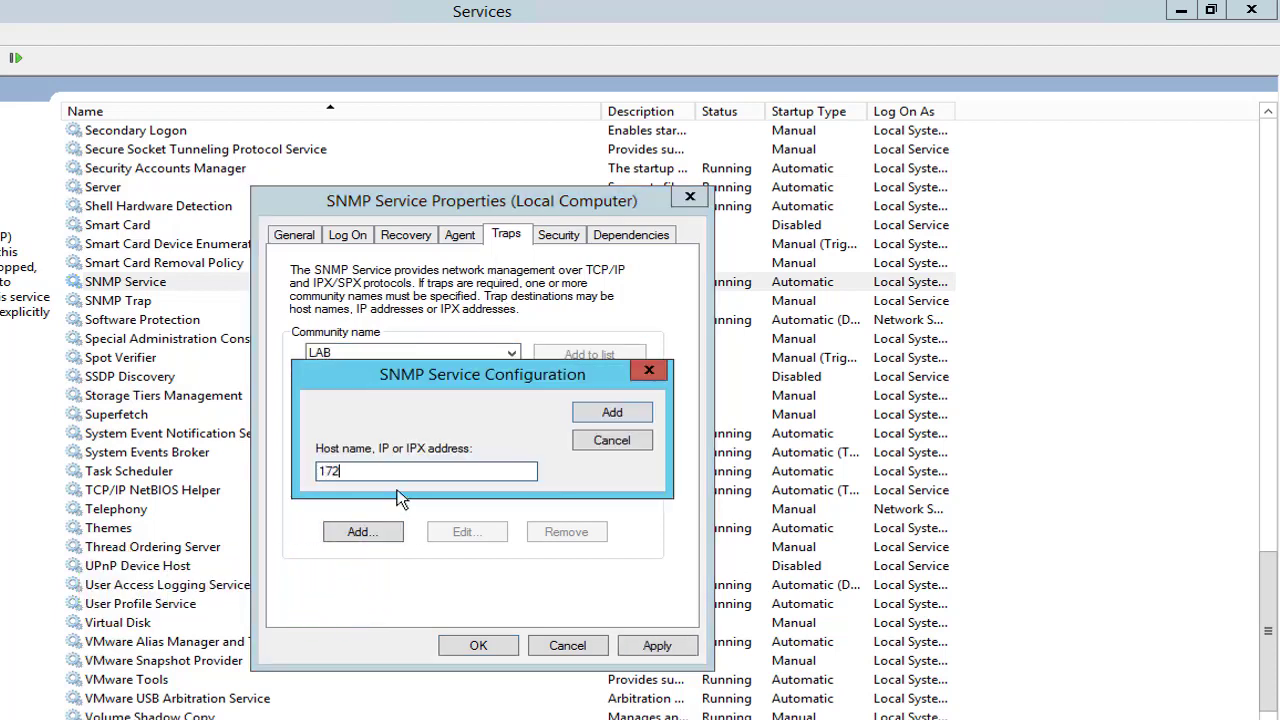
pyautogui.write('172.16.1.155')
pyautogui.click(612, 414)
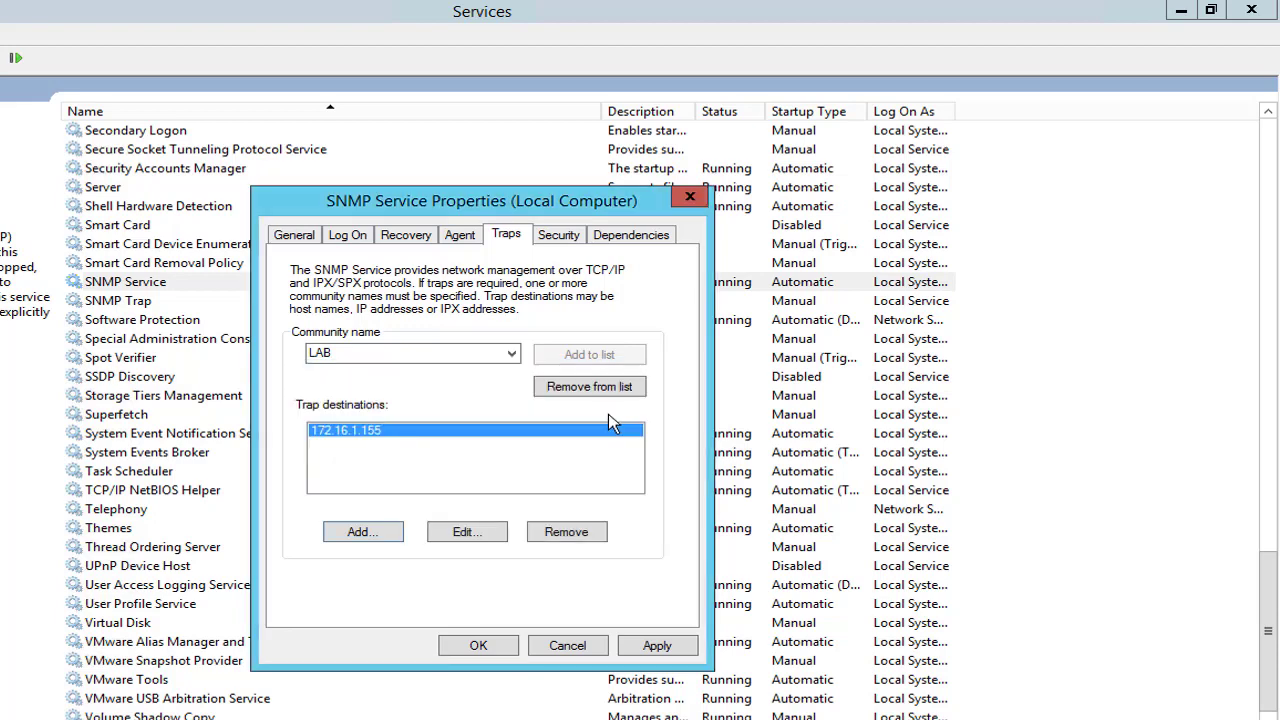
pyautogui.click(656, 646)
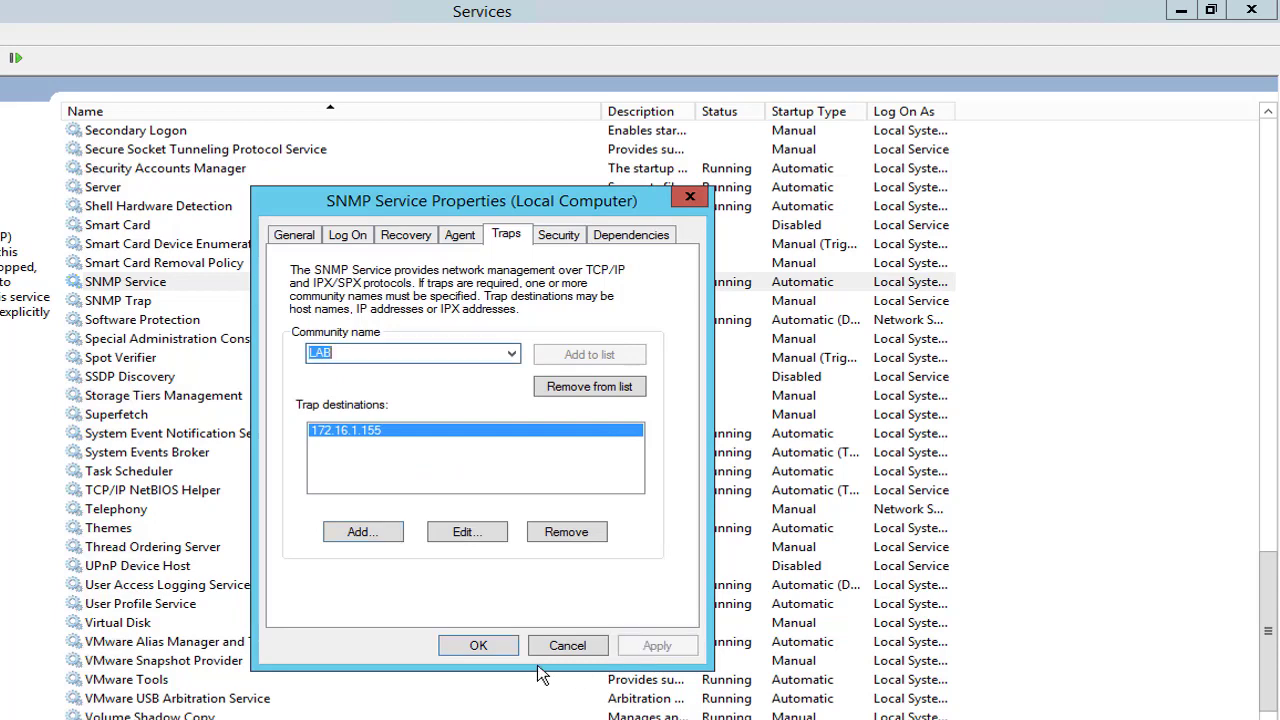
pyautogui.click(488, 648)
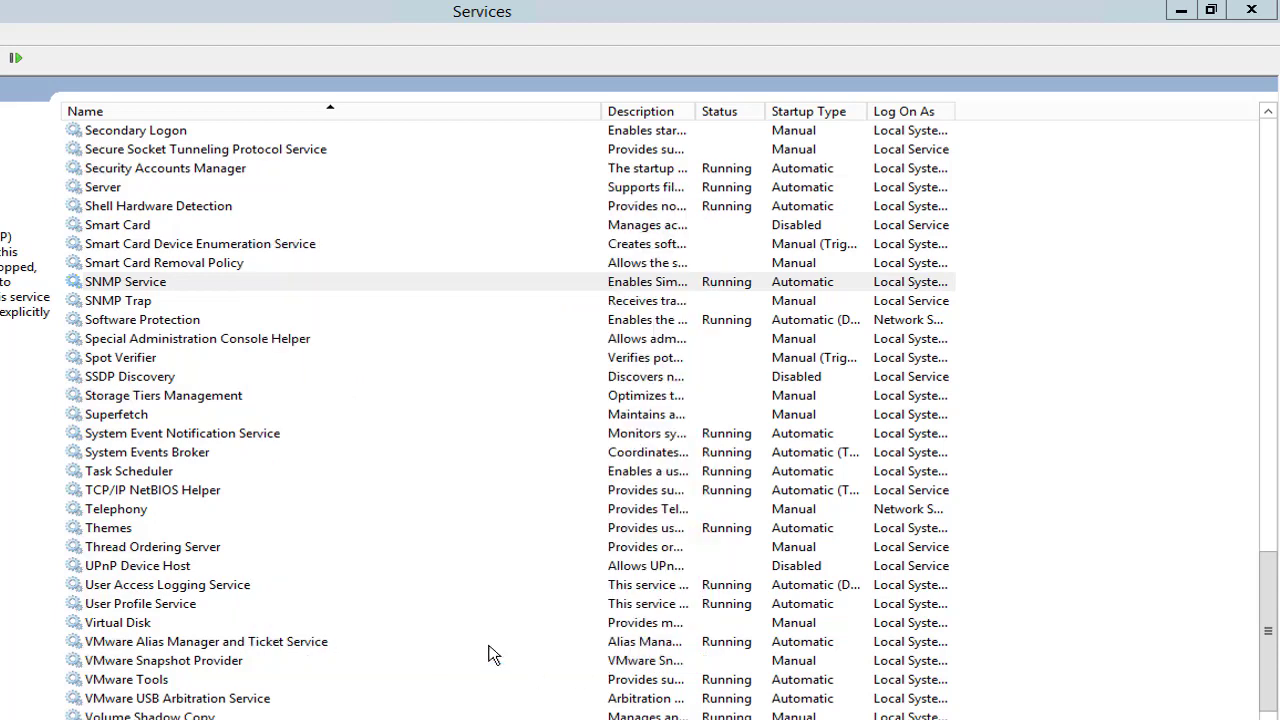
# Select the SNMP Trap service in the Services list.
pyautogui.click(140, 305)
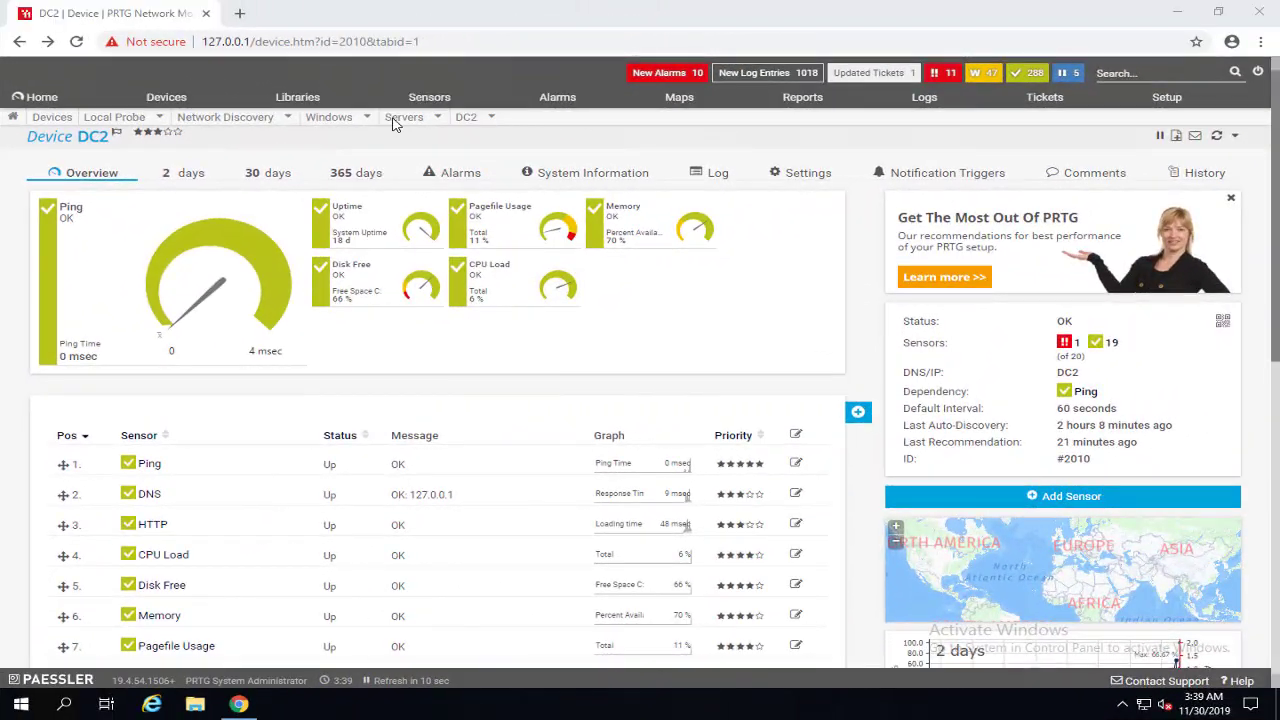
# Start adding a sensor to REMOTE-SRV from the Devices tree.
pyautogui.click(160, 97)
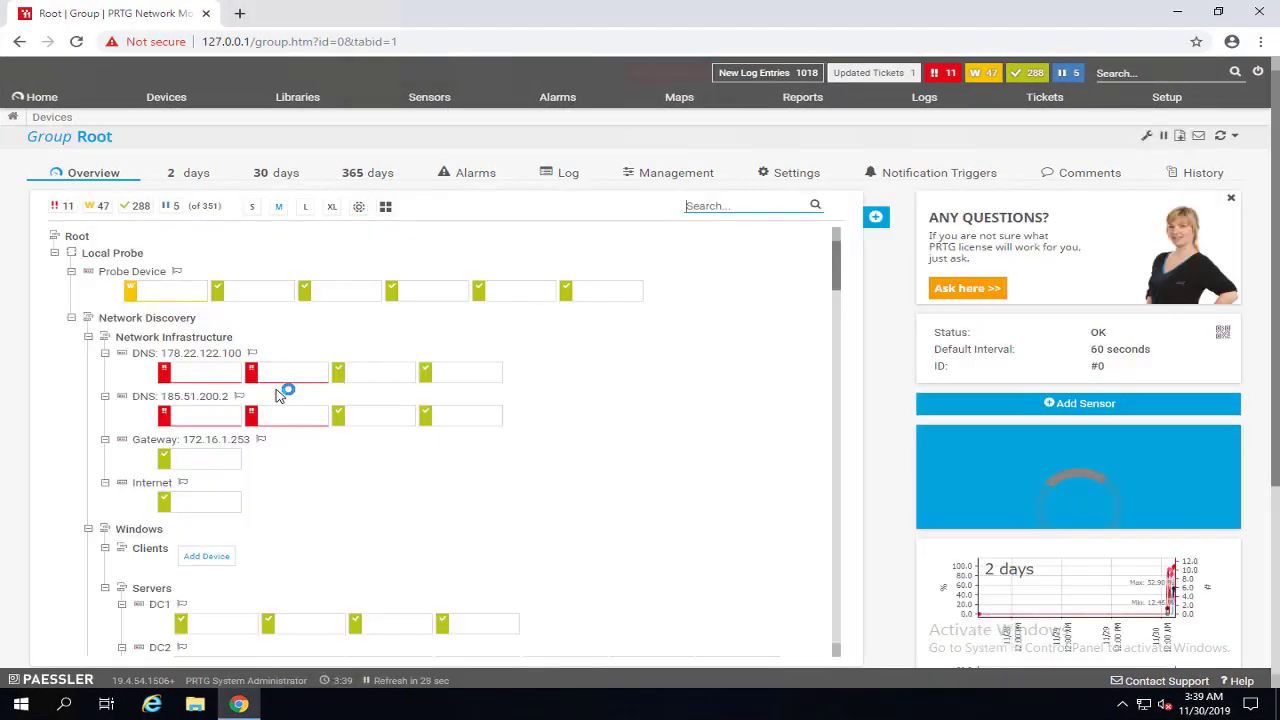
pyautogui.scroll(-10, 385, 488)
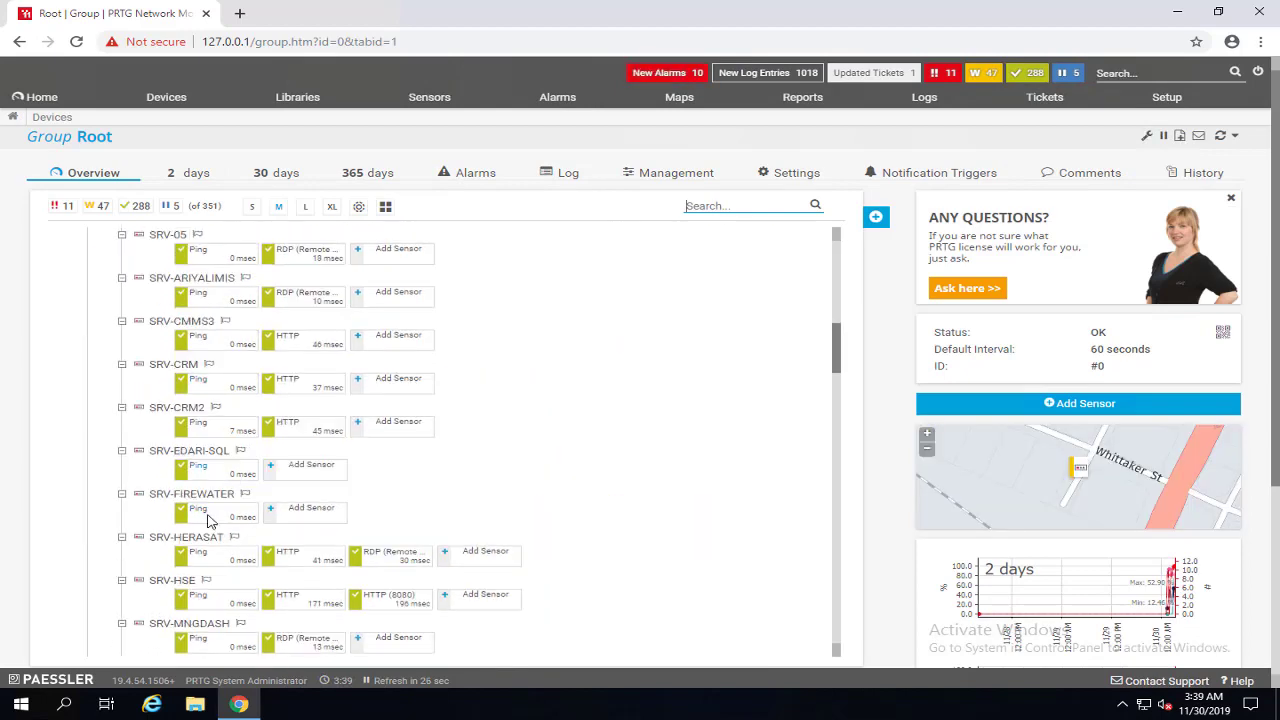
pyautogui.scroll(-3, 218, 537)
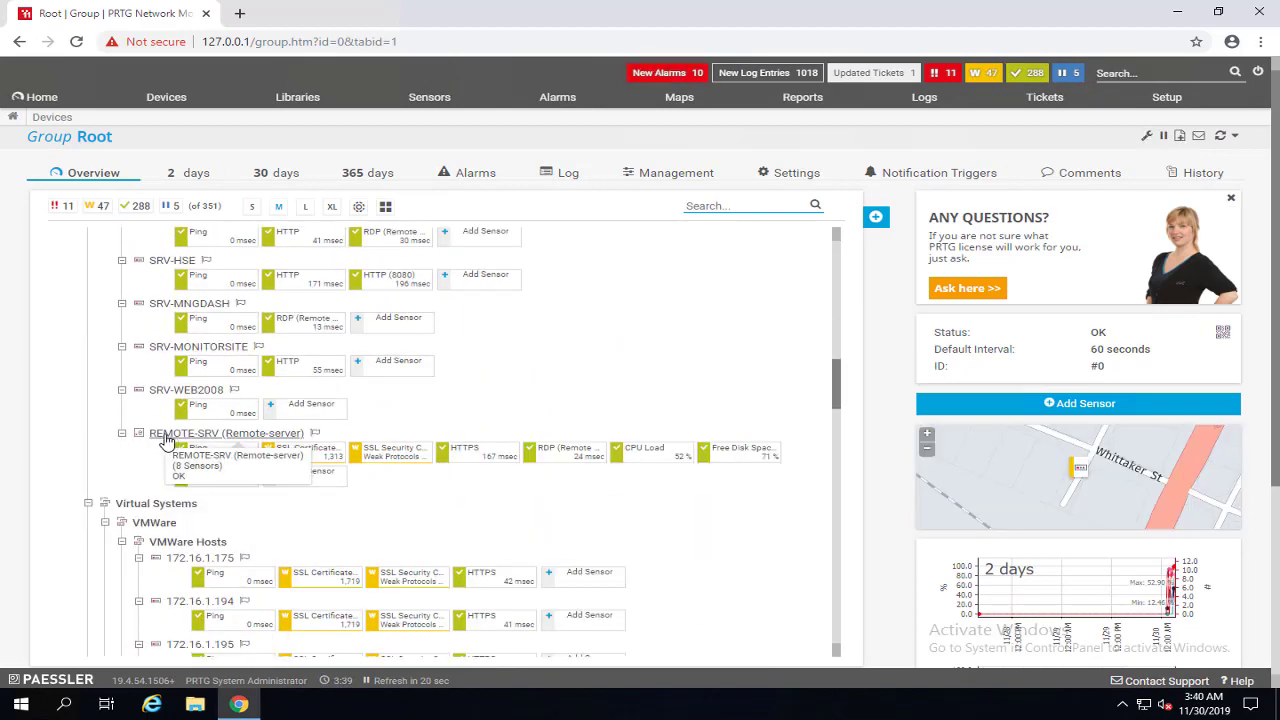
pyautogui.rightClick(183, 440)
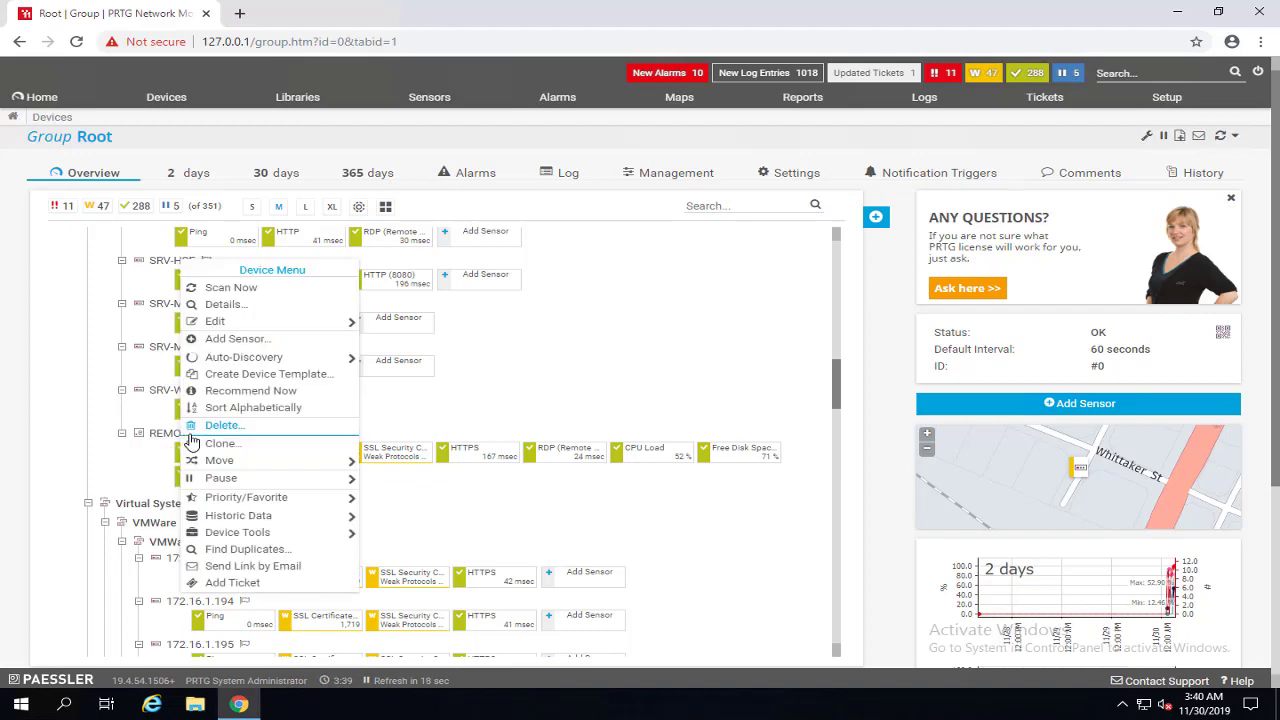
pyautogui.click(266, 340)
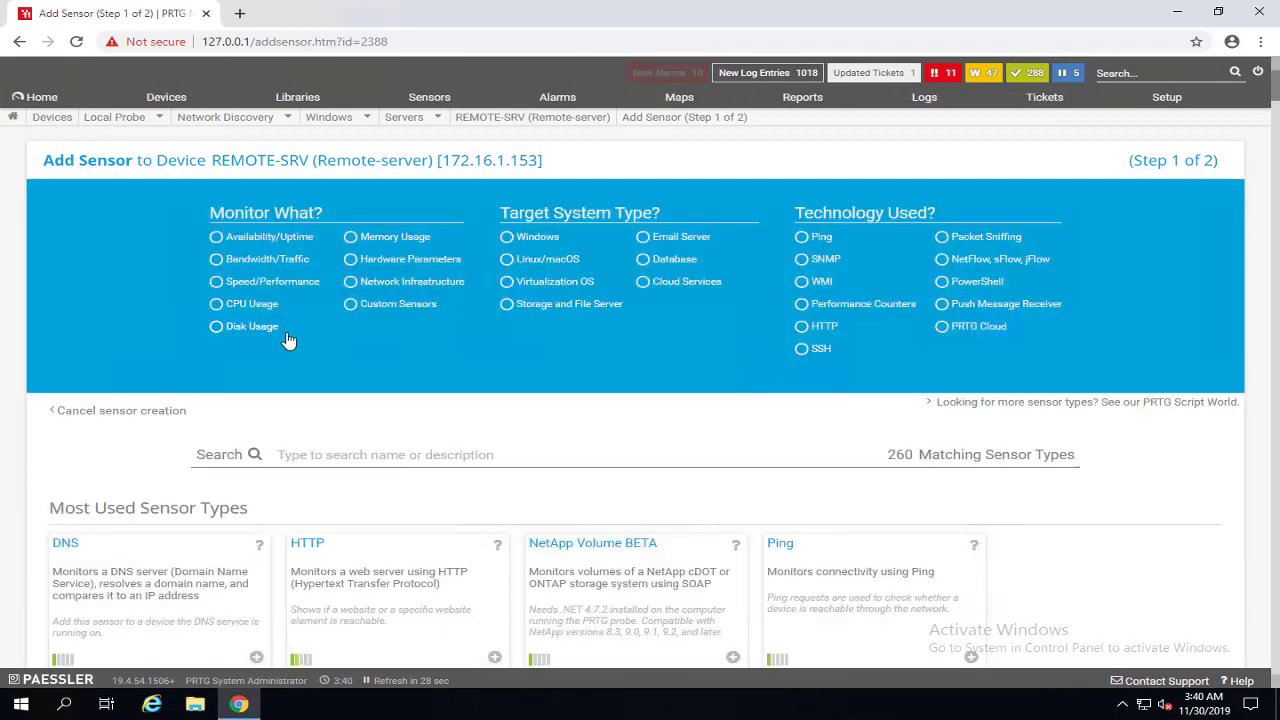
# Filter sensor types to Disk Usage, Windows and SNMP, then add SNMP Disk Free.
pyautogui.click(217, 328)
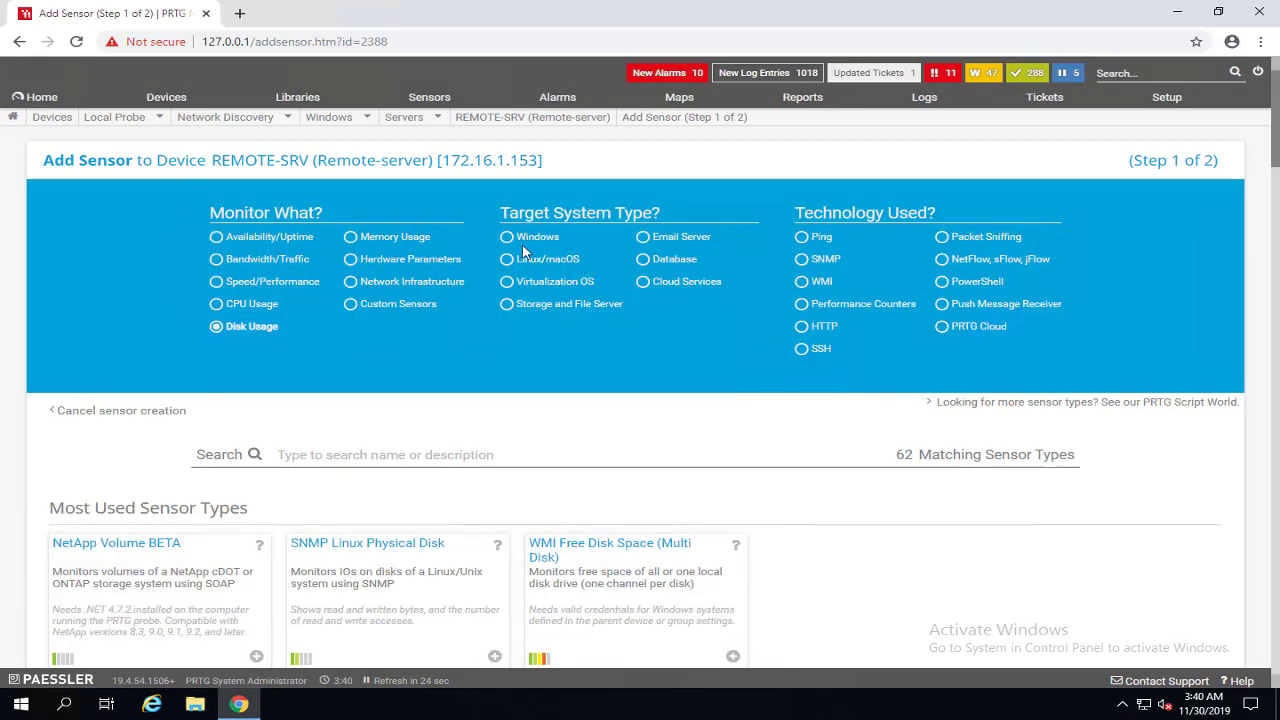
pyautogui.click(507, 237)
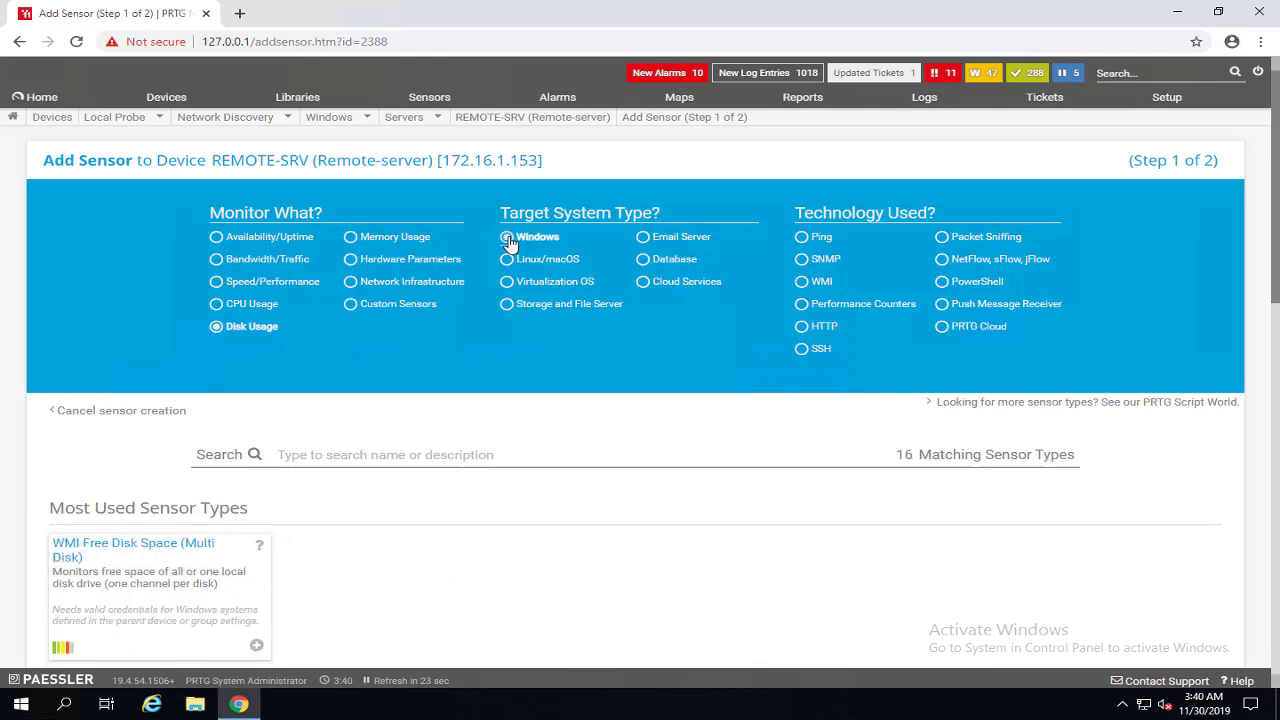
pyautogui.click(805, 262)
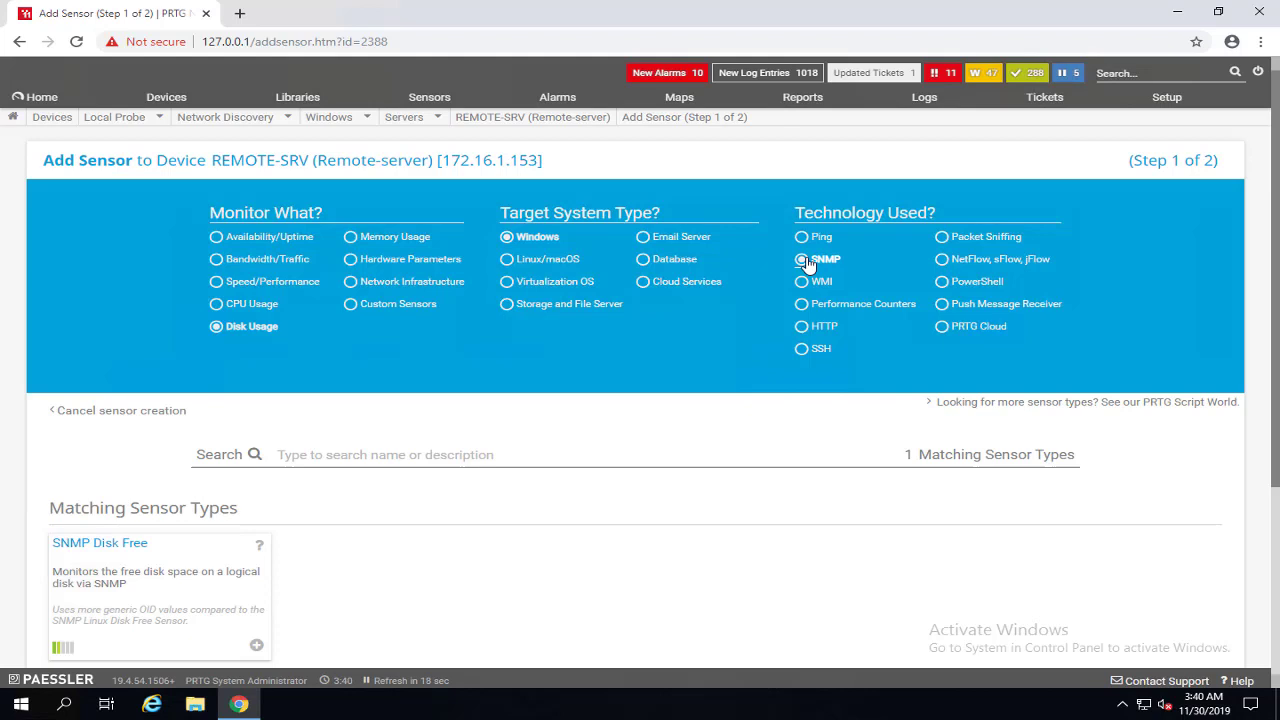
pyautogui.scroll(-1, 205, 567)
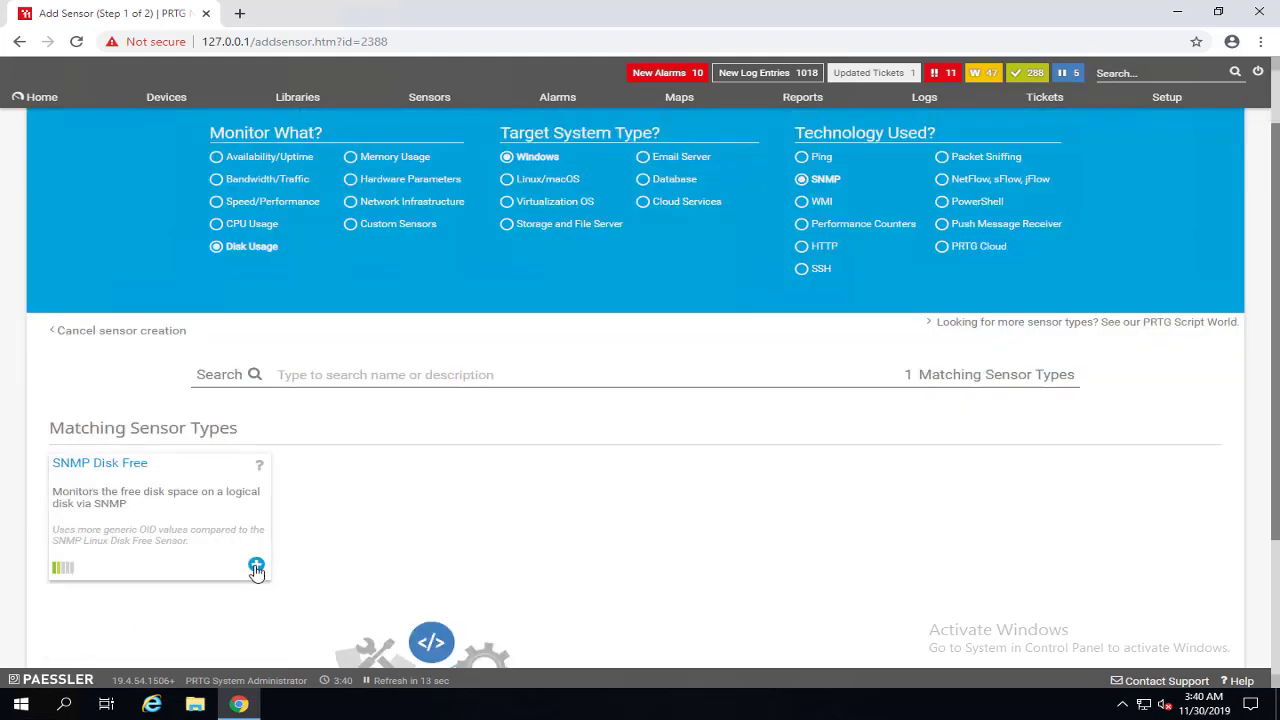
pyautogui.click(256, 567)
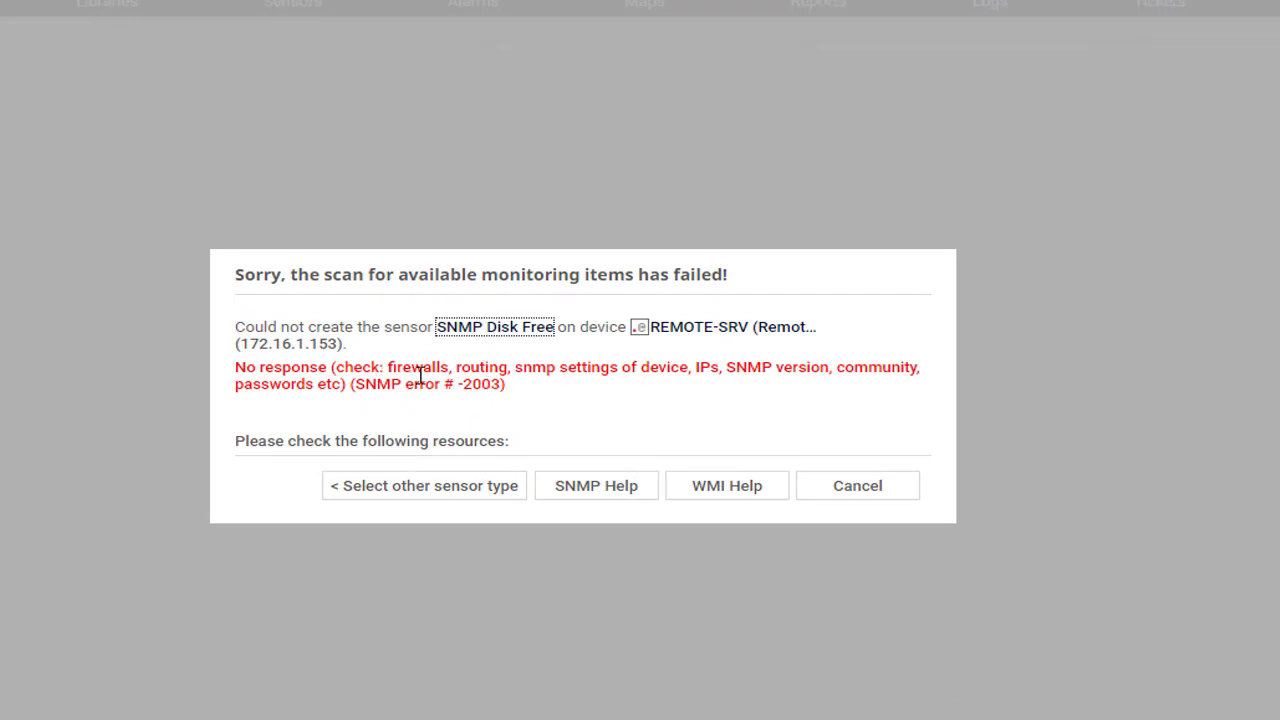
# Review the SNMP error -2003 details and cancel the failed scan dialog.
pyautogui.moveTo(604, 370); pyautogui.dragTo(510, 400)
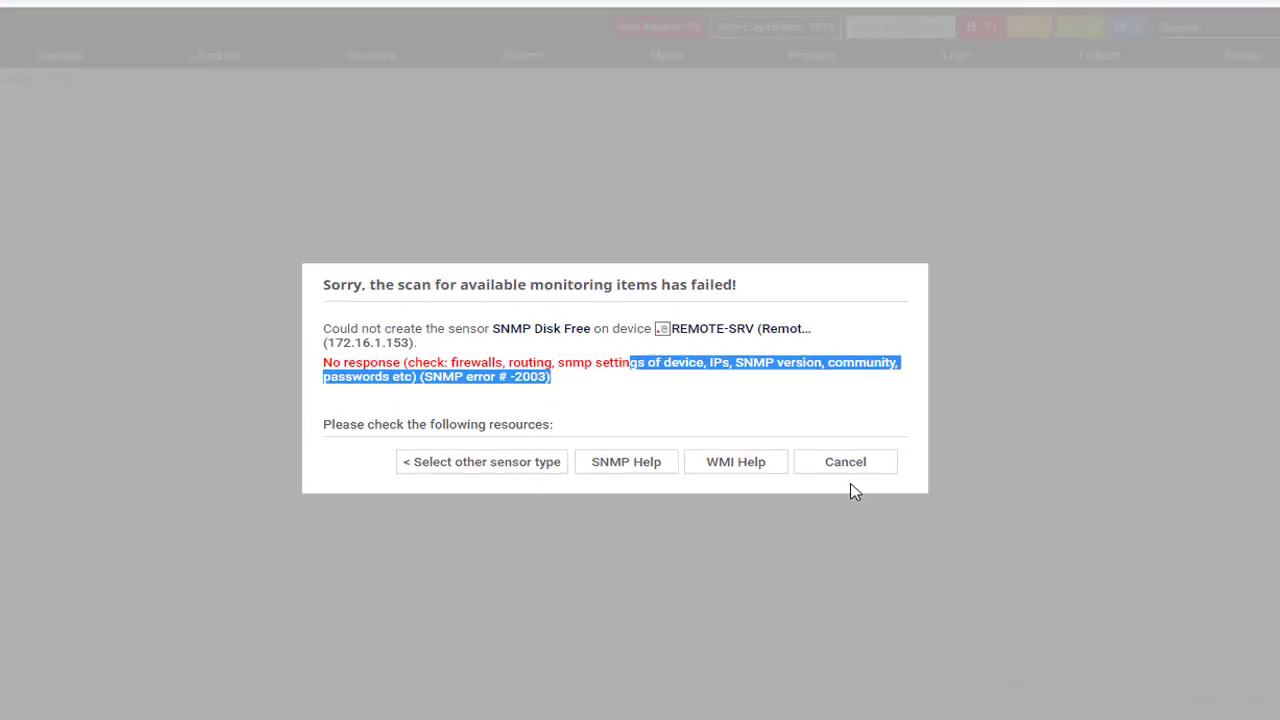
pyautogui.click(866, 490)
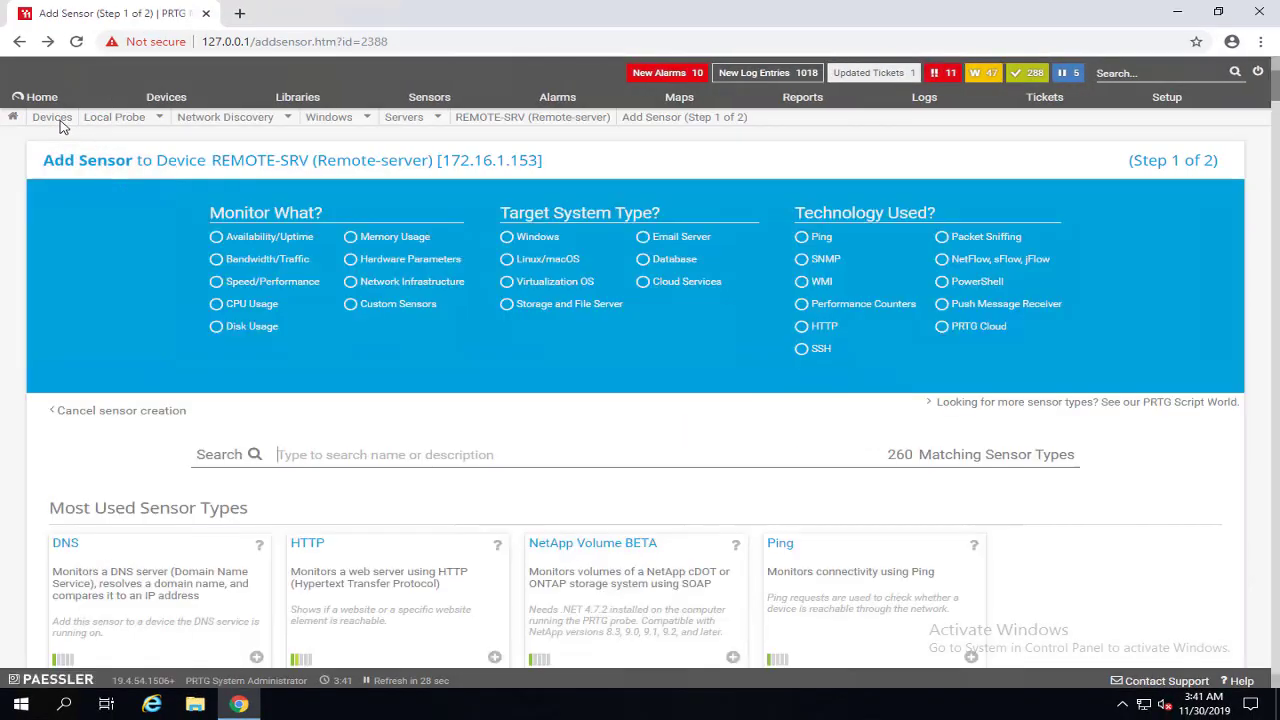
# Open the Settings of device REMOTE-SRV from the device tree.
pyautogui.click(60, 120)
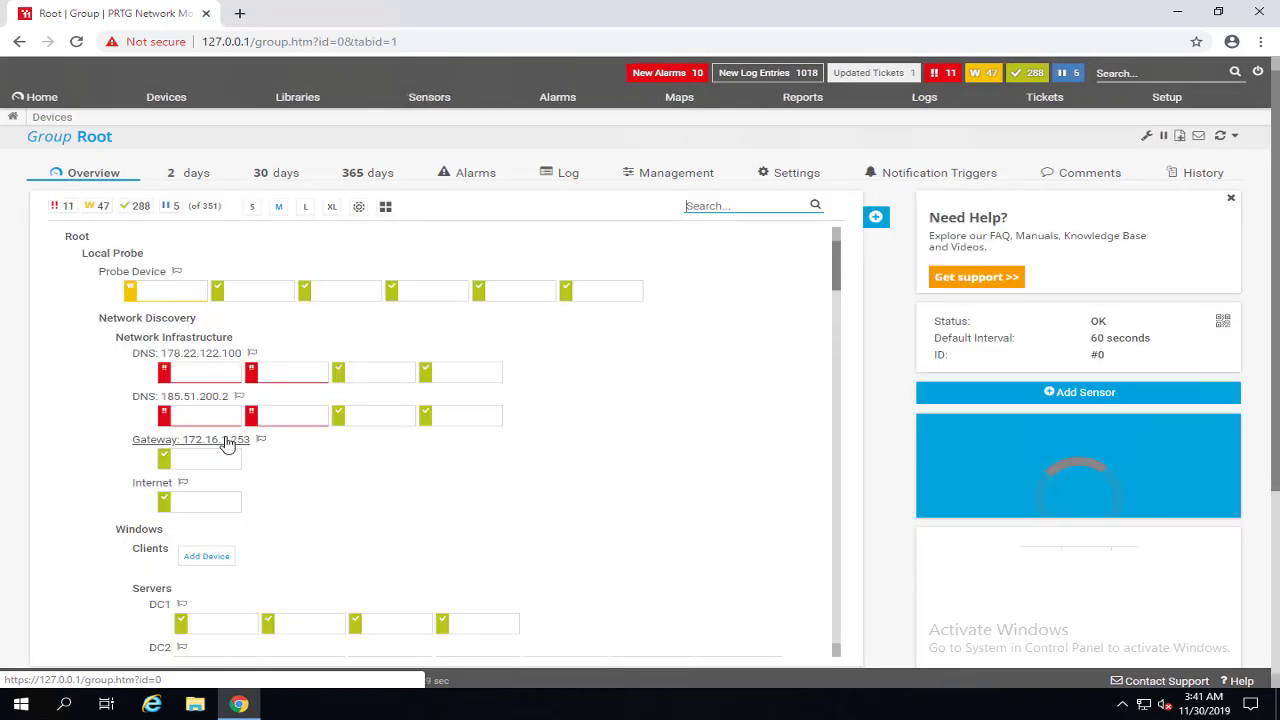
pyautogui.scroll(-3, 285, 505)
pyautogui.scroll(-10, 285, 509)
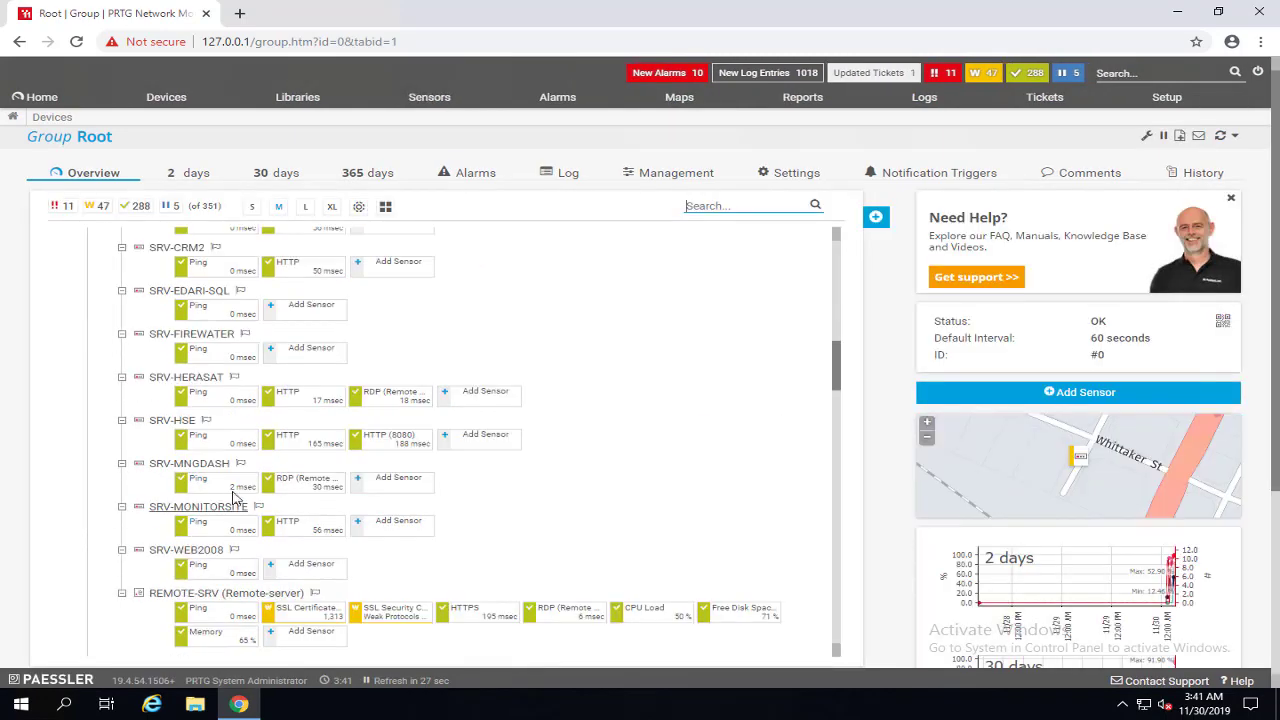
pyautogui.rightClick(207, 357)
pyautogui.moveTo(208, 357)
pyautogui.moveTo(252, 328)
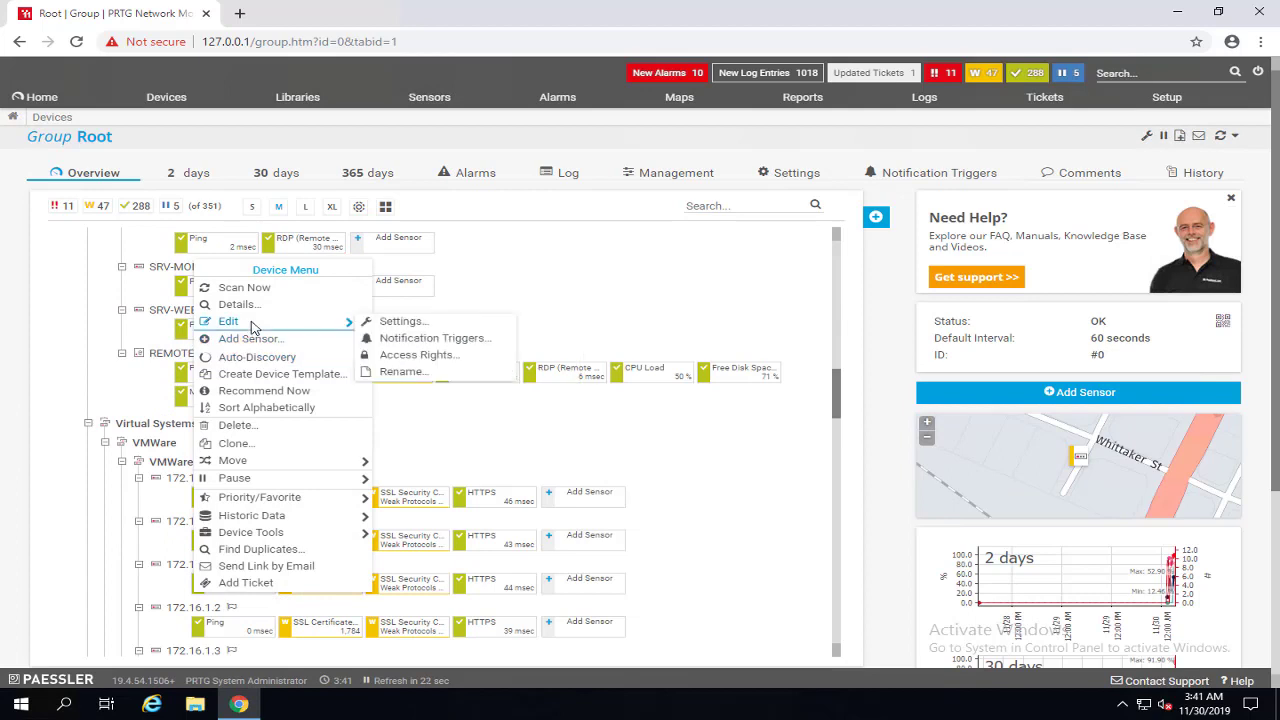
pyautogui.click(400, 324)
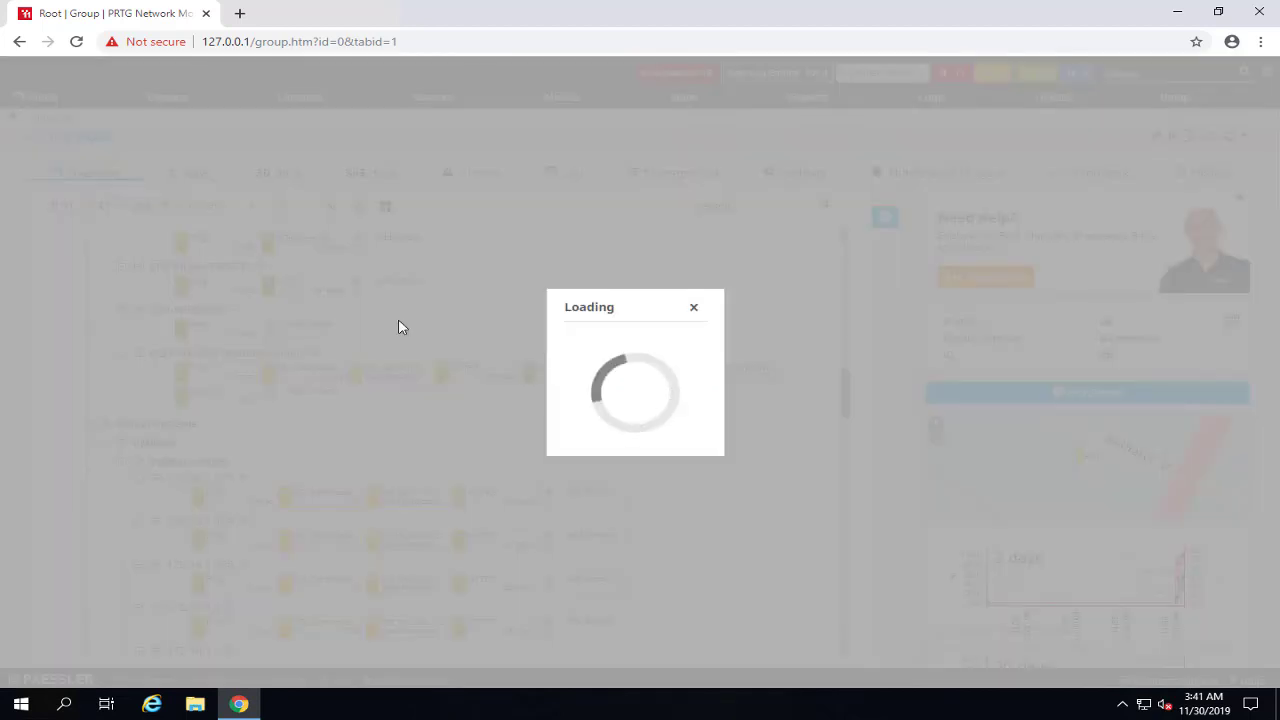
# Disable SNMP credential inheritance, change the community string from public to LAB, and save.
pyautogui.scroll(-7, 370, 348)
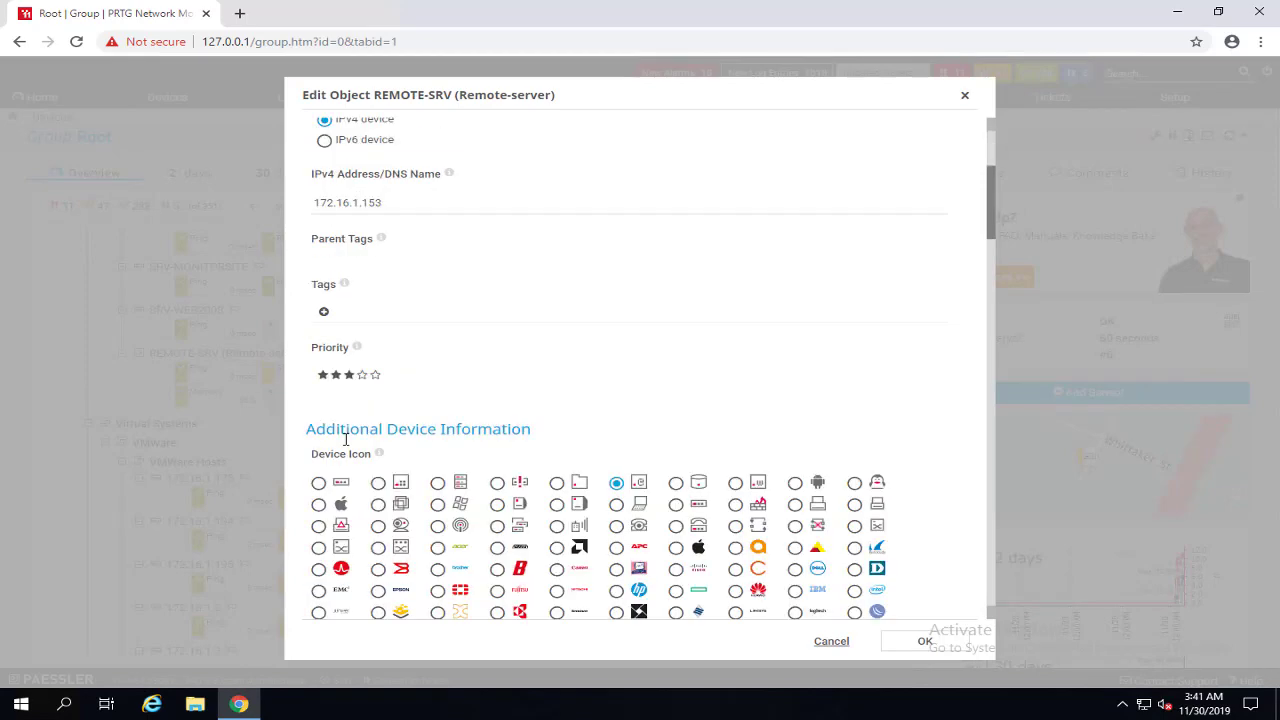
pyautogui.scroll(-6, 356, 427)
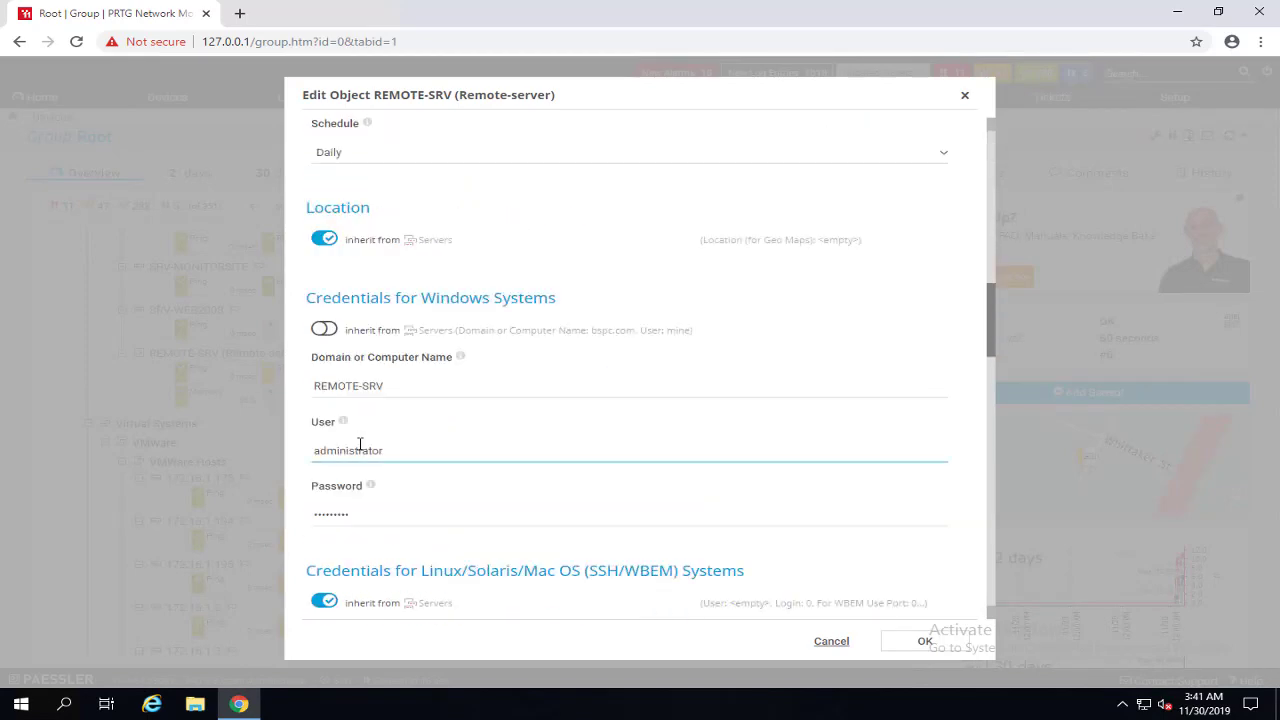
pyautogui.moveTo(405, 515)
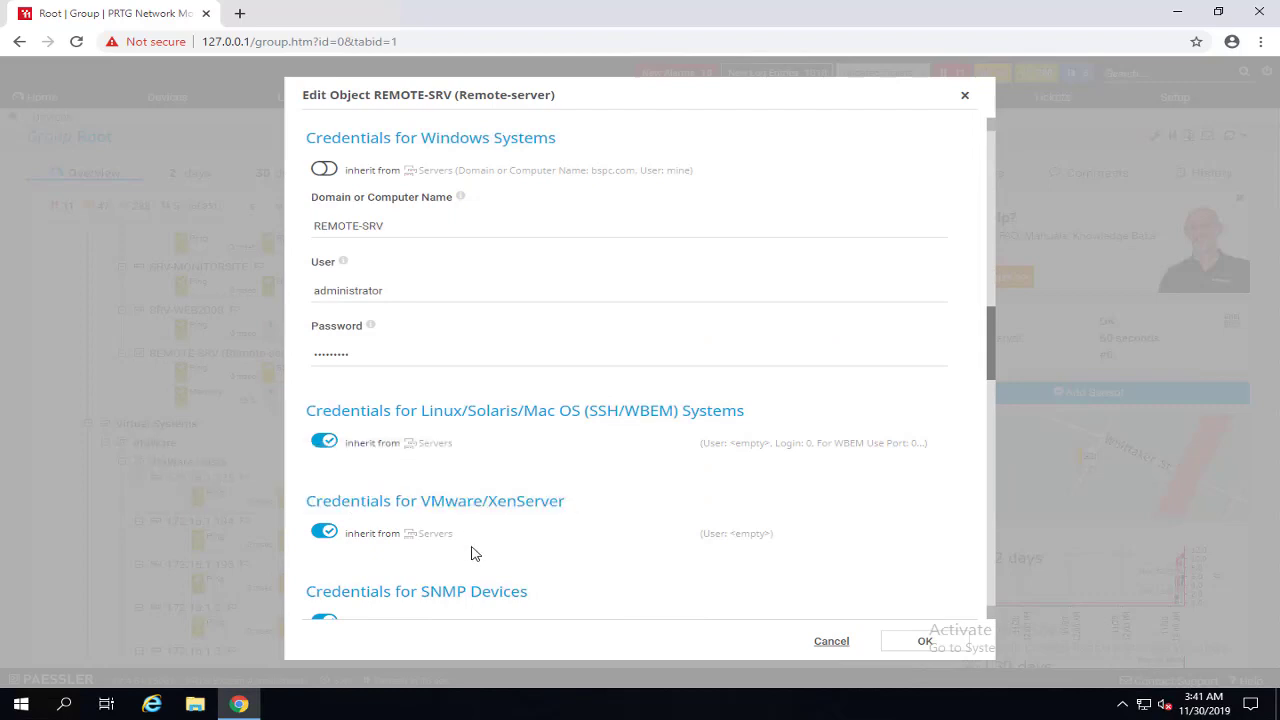
pyautogui.scroll(-3, 474, 560)
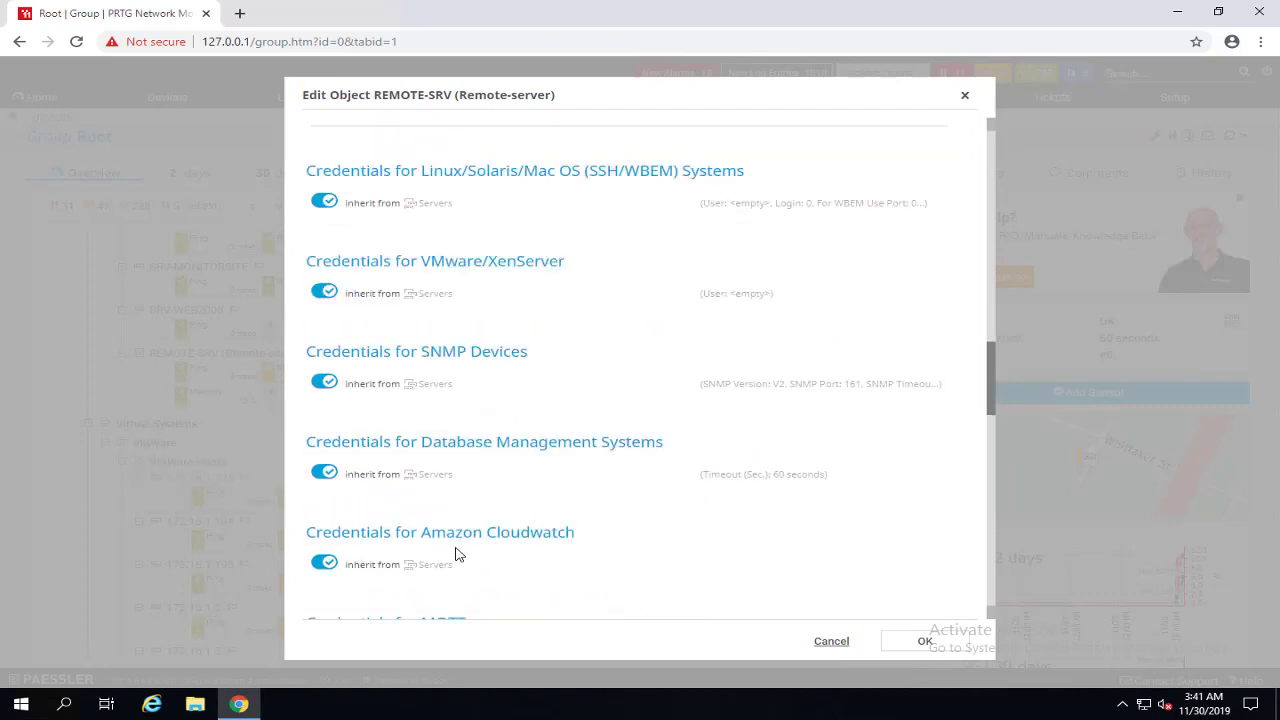
pyautogui.click(371, 380)
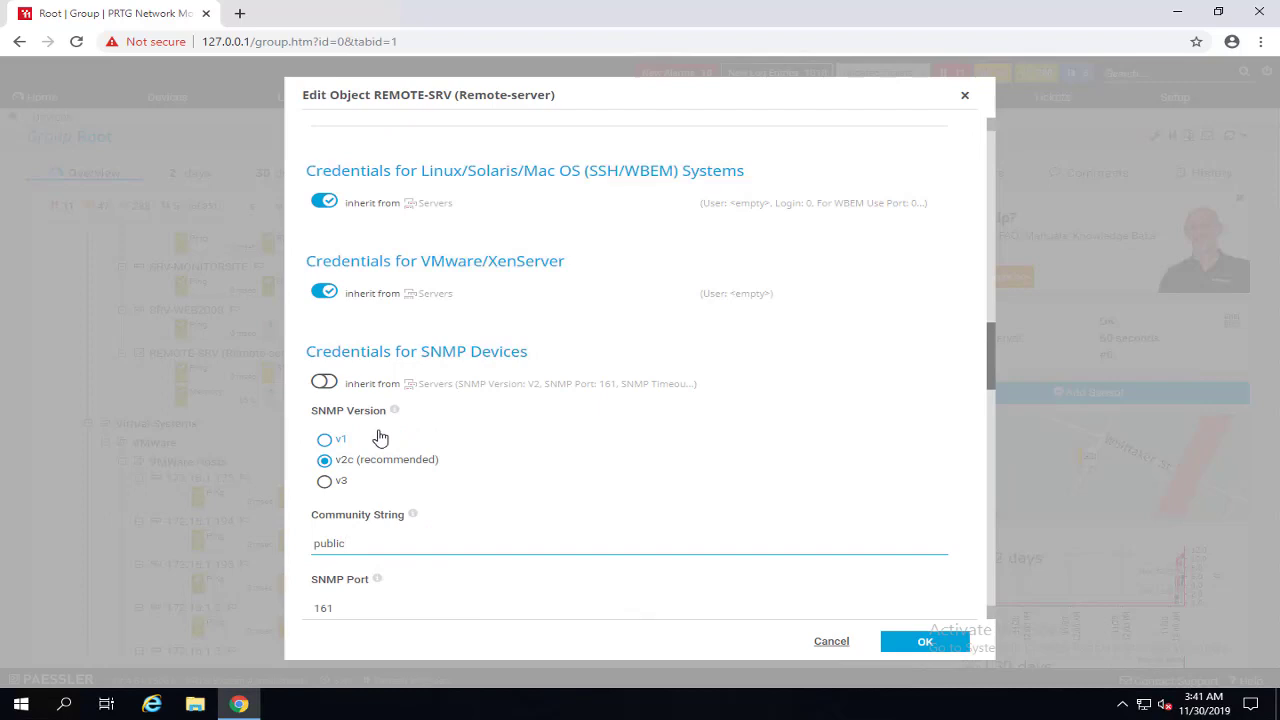
pyautogui.click(403, 546)
pyautogui.hotkey('ctrl', 'a')
pyautogui.write('L')
pyautogui.scroll(-2, 355, 462)
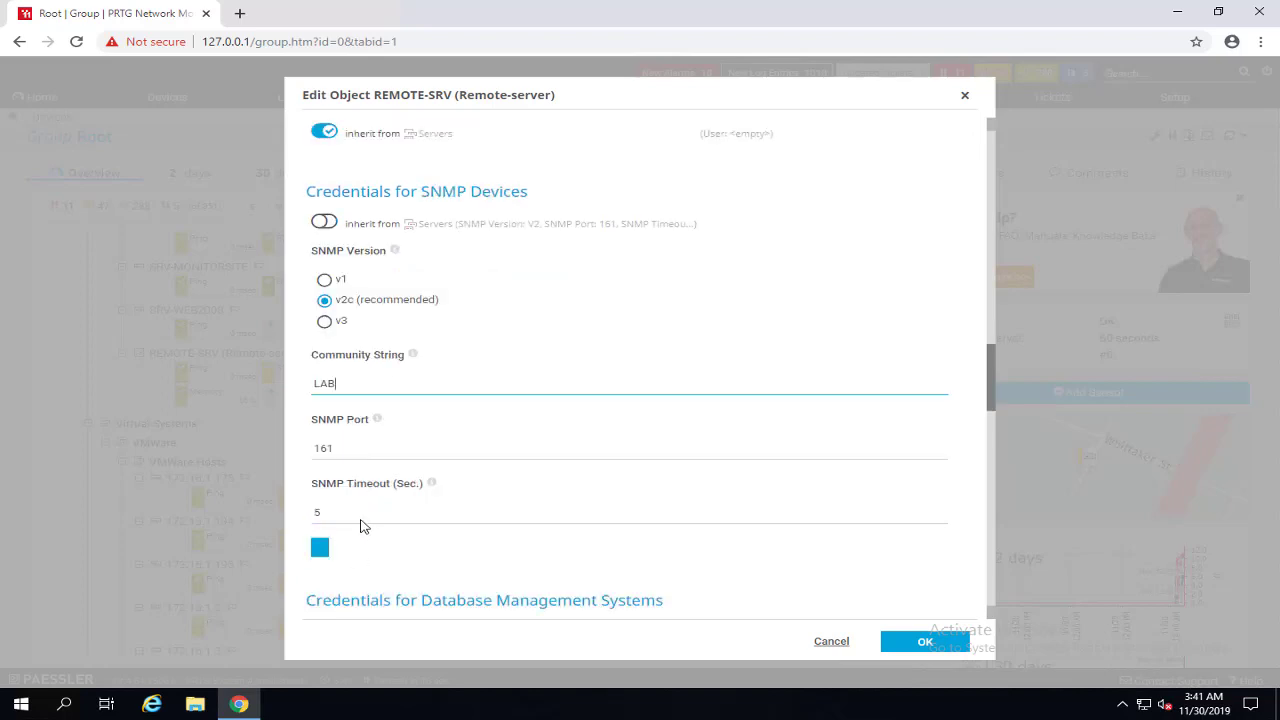
pyautogui.click(337, 440)
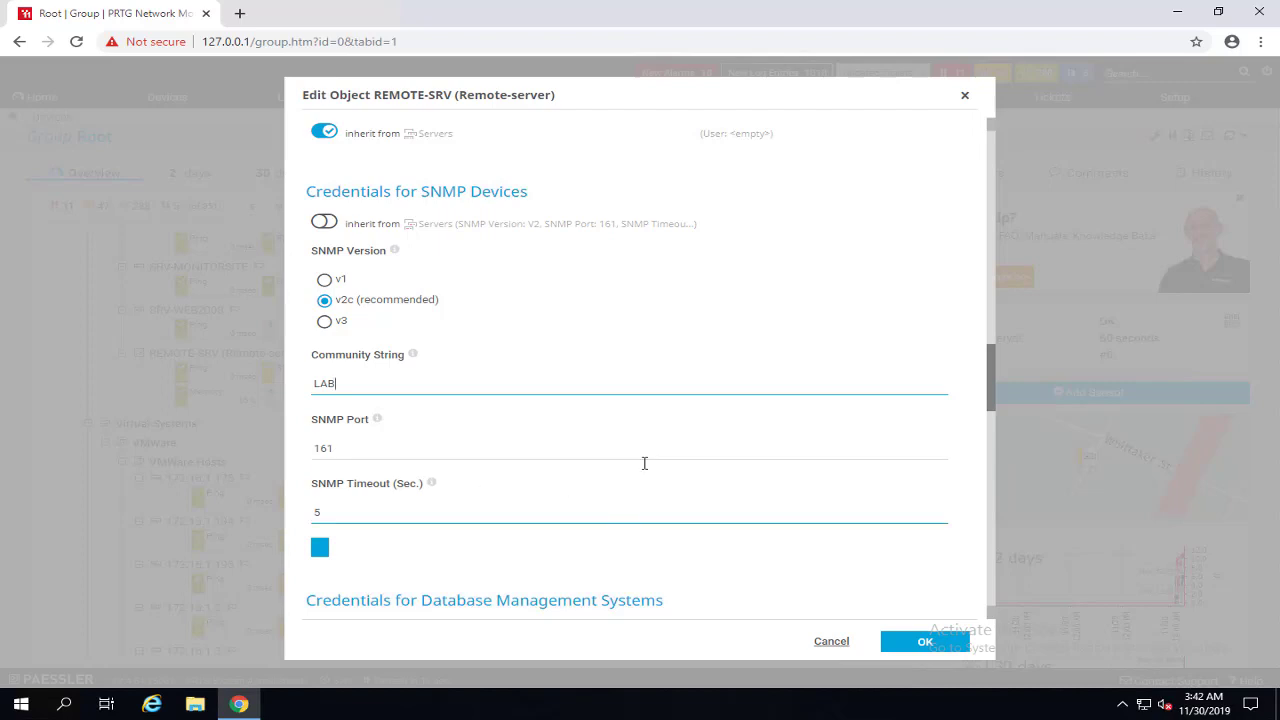
pyautogui.click(928, 645)
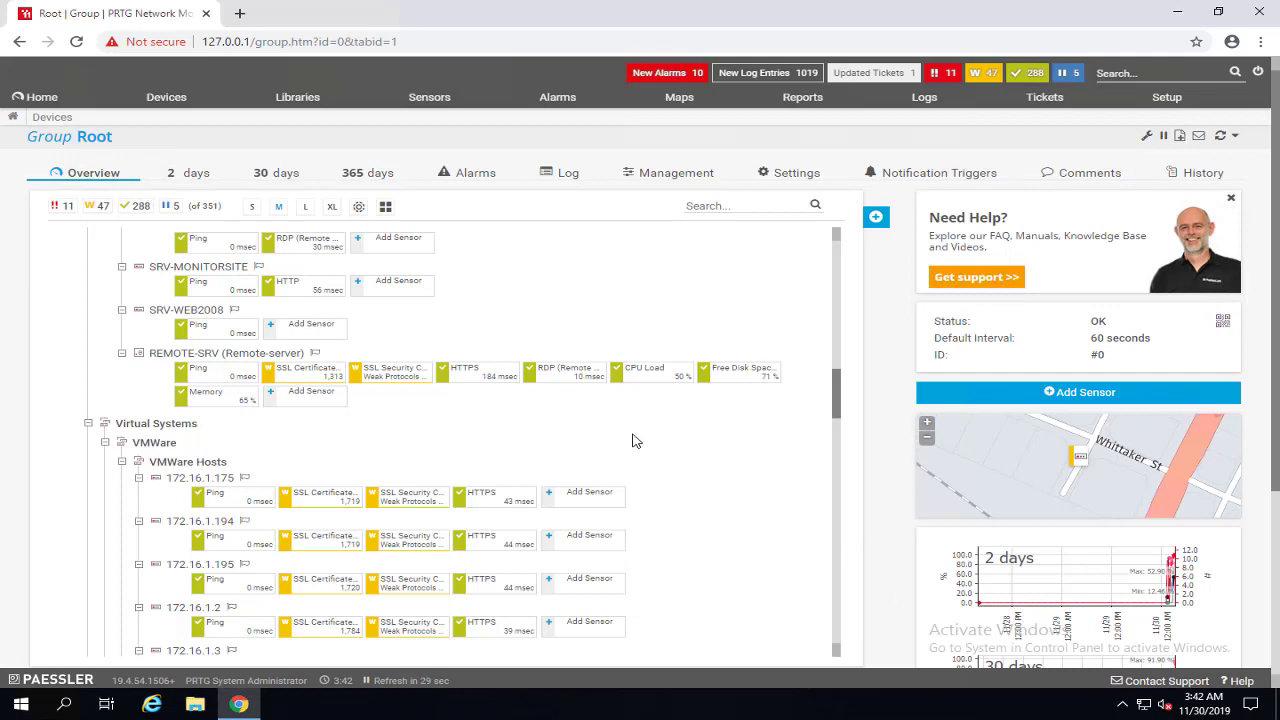
# Add a WMI Free Disk Space (Multi Disk) sensor to REMOTE-SRV, found under Disk Usage and Windows.
pyautogui.rightClick(205, 333)
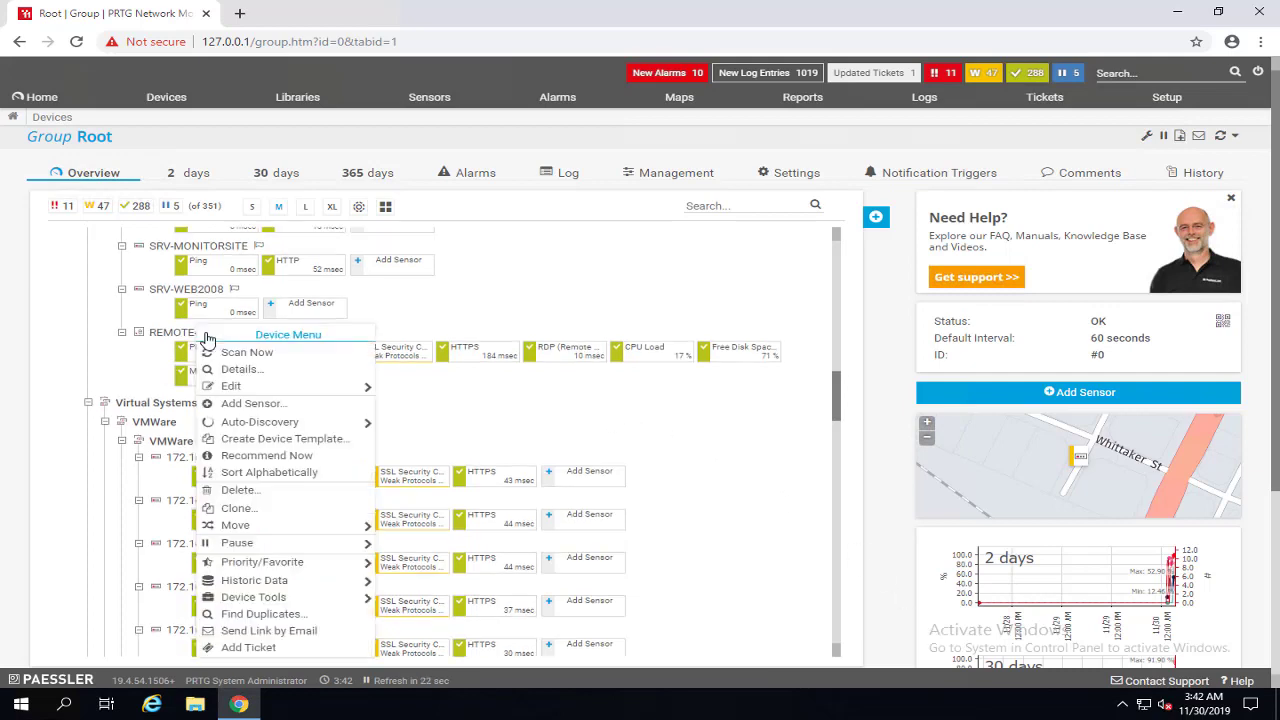
pyautogui.click(254, 403)
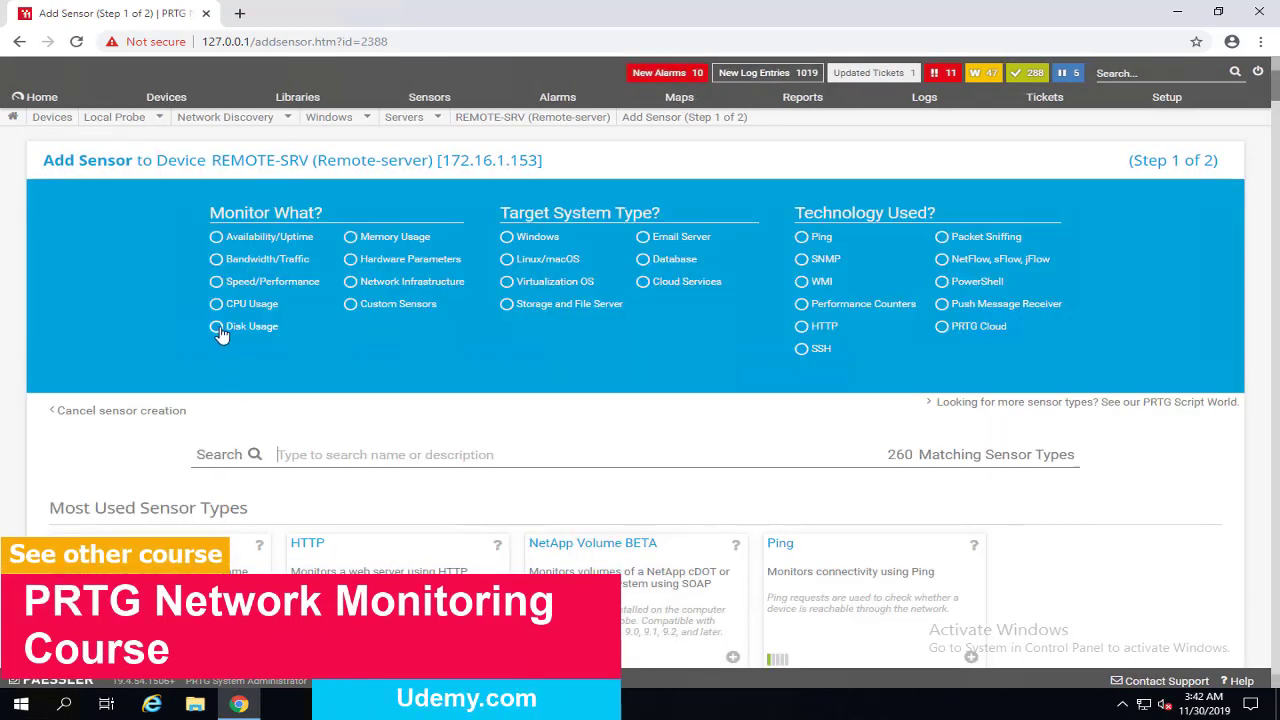
pyautogui.click(221, 332)
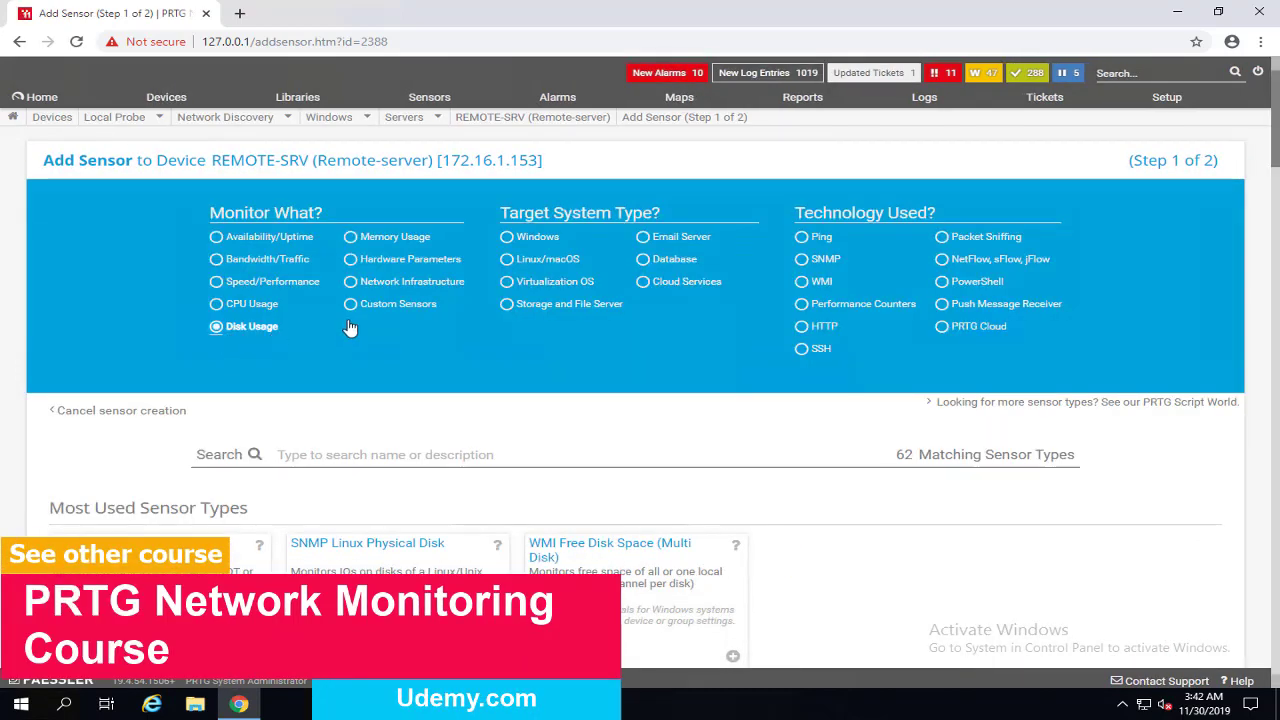
pyautogui.click(508, 238)
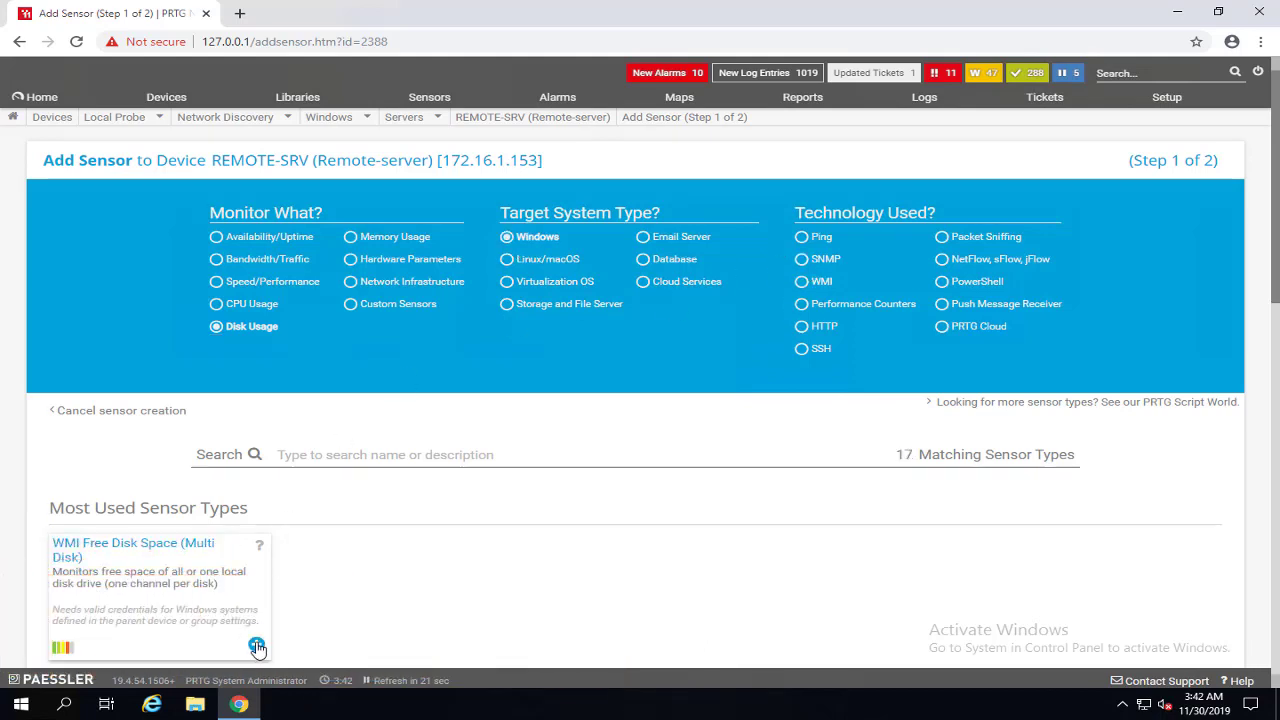
pyautogui.click(410, 588)
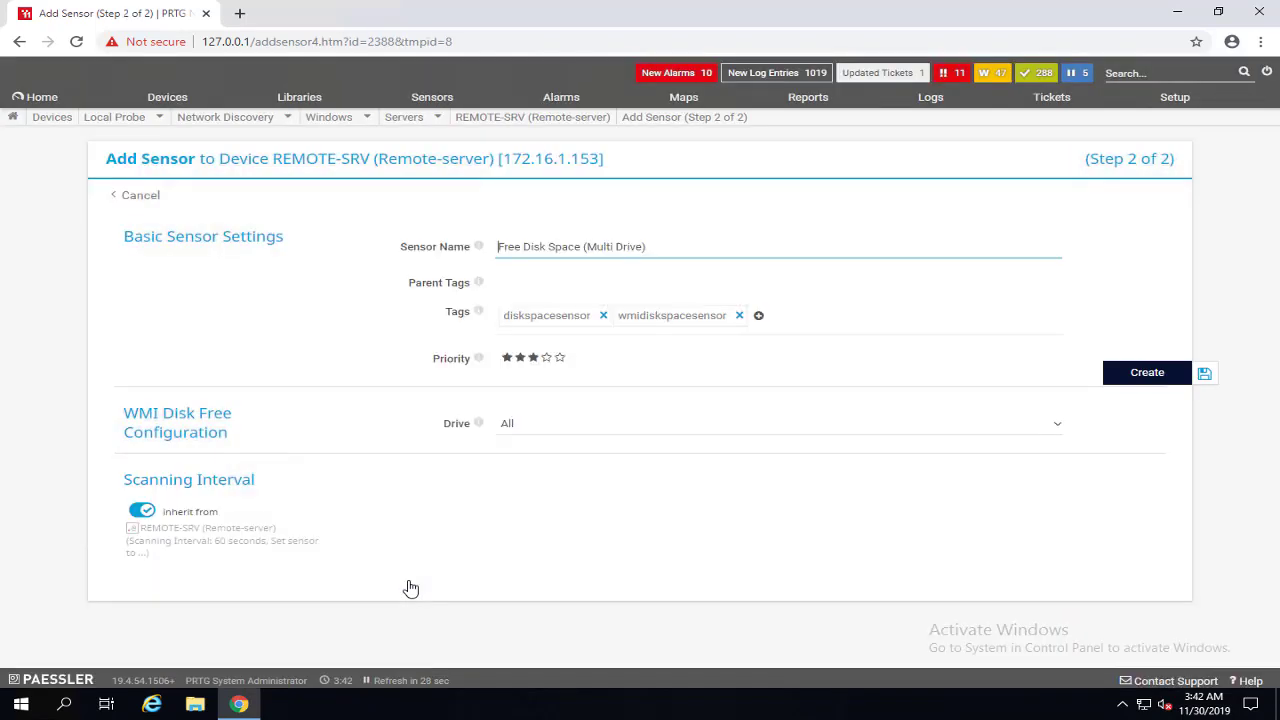
pyautogui.click(1155, 375)
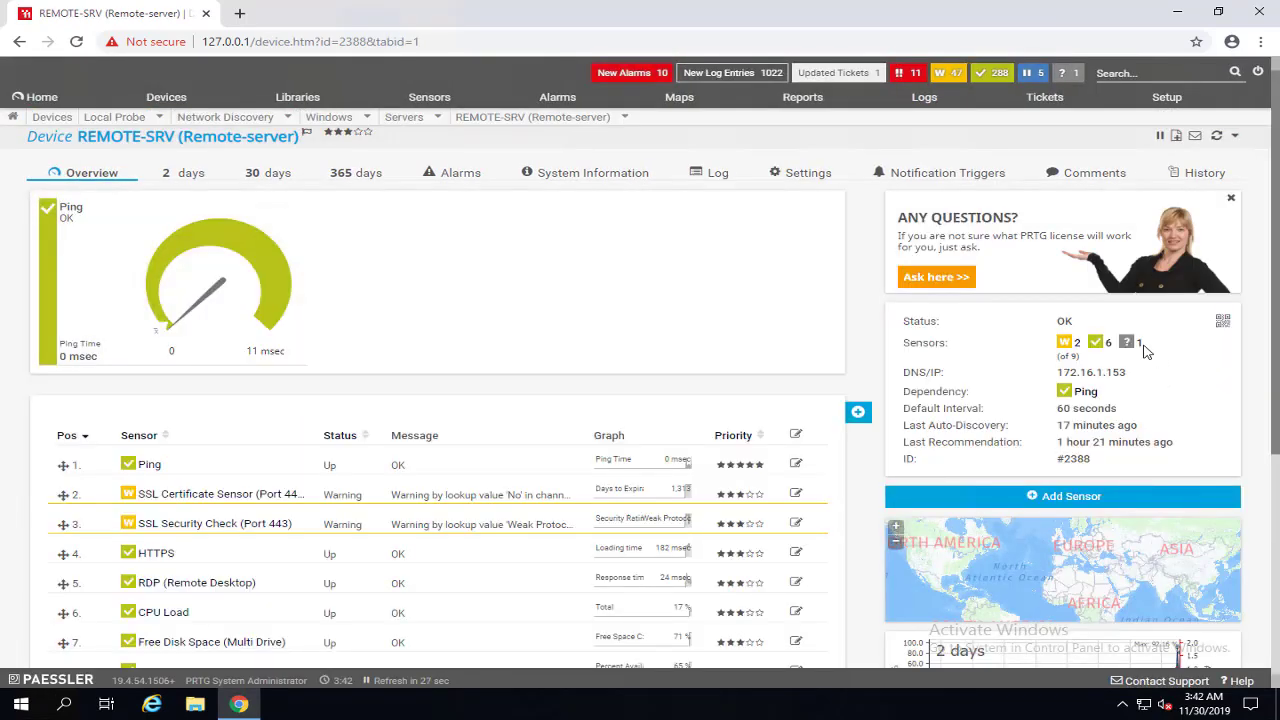
pyautogui.scroll(-3, 830, 365)
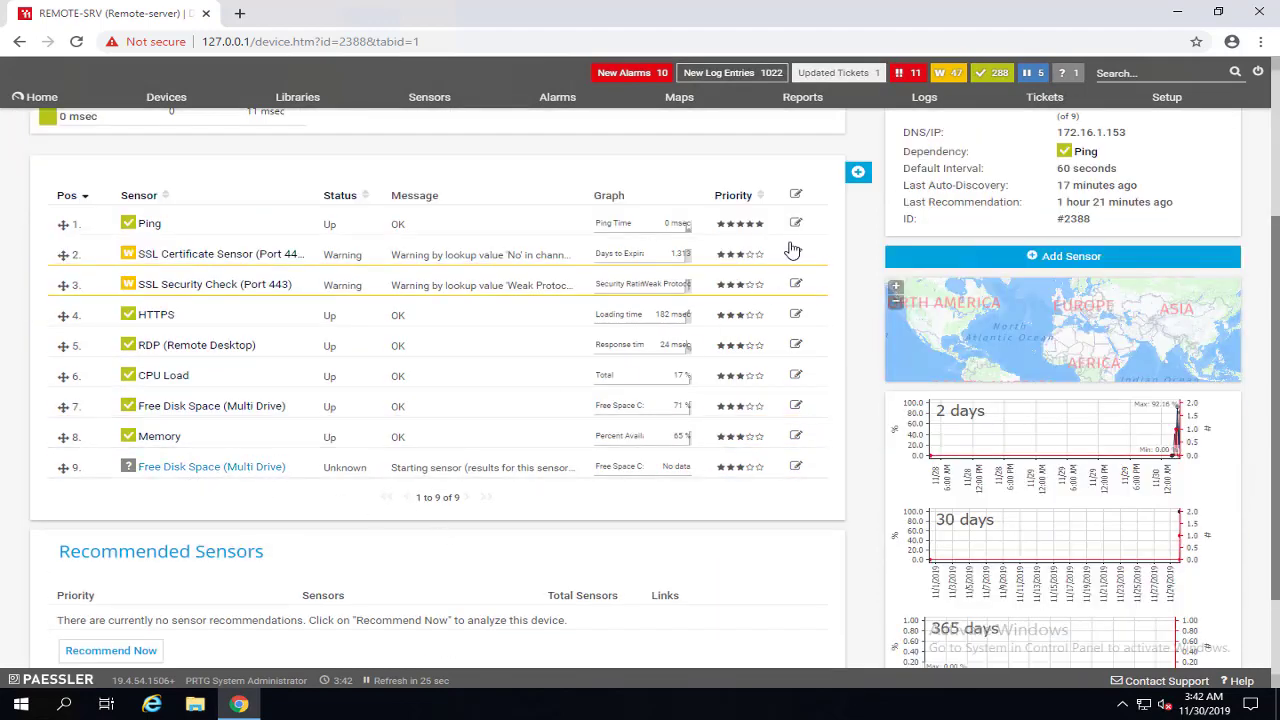
# Add an SNMP CPU Load sensor to REMOTE-SRV, found under Windows CPU Usage and SNMP.
pyautogui.click(803, 178)
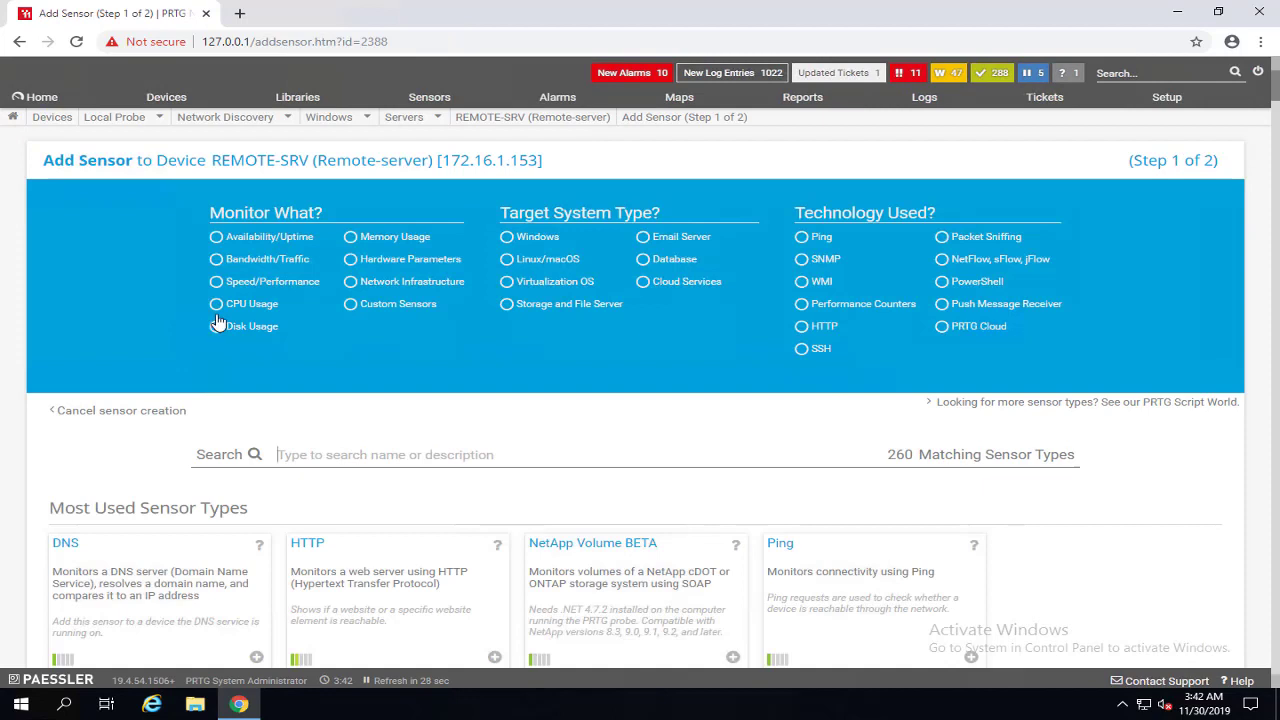
pyautogui.click(507, 237)
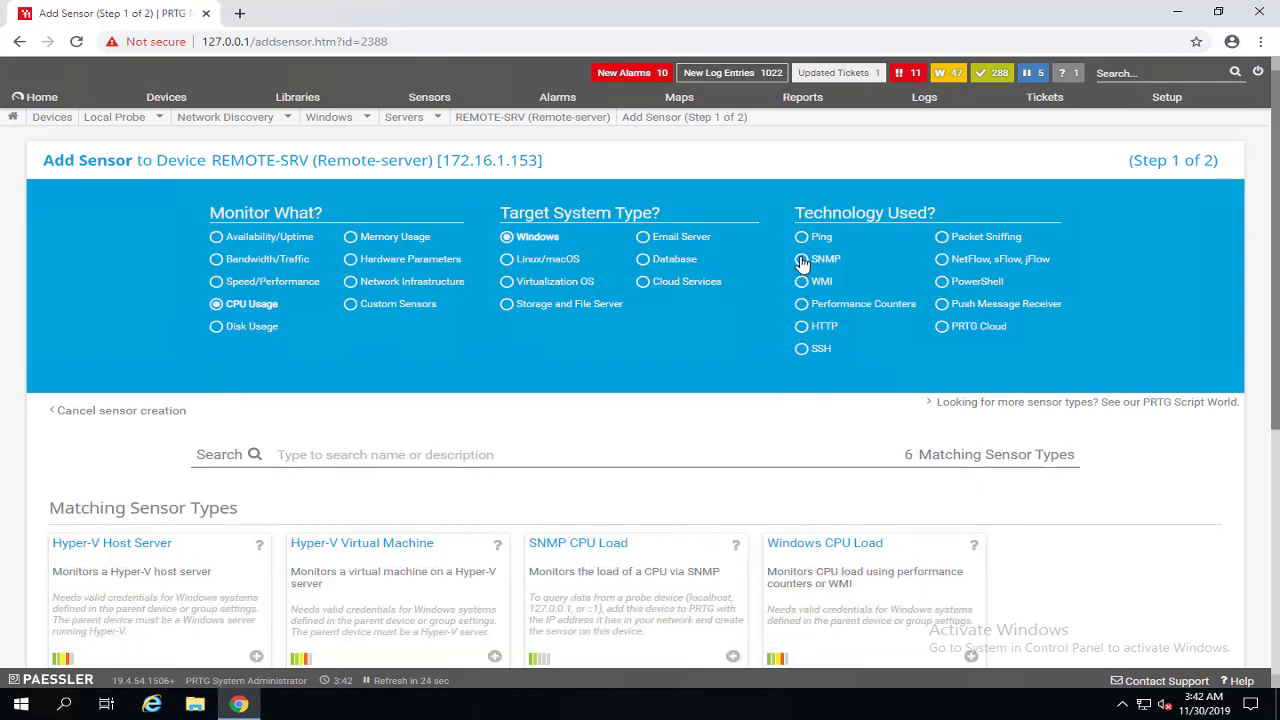
pyautogui.click(802, 259)
pyautogui.scroll(-2, 266, 527)
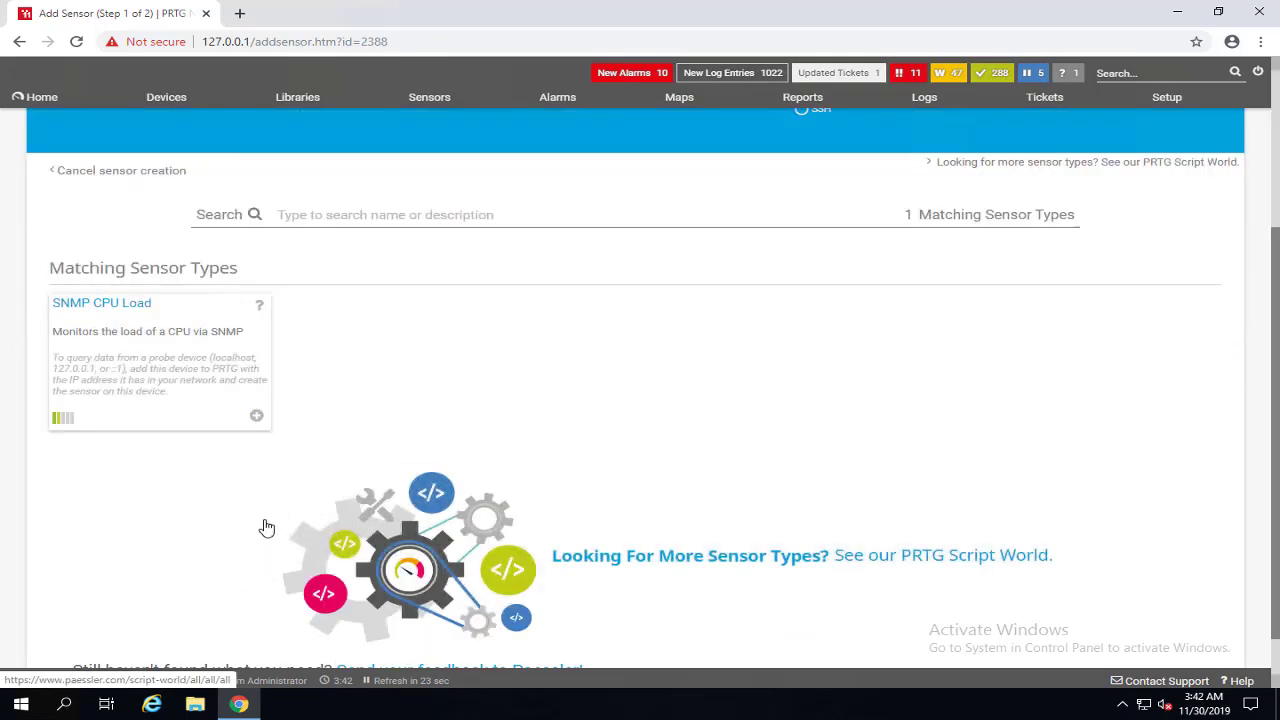
pyautogui.click(256, 415)
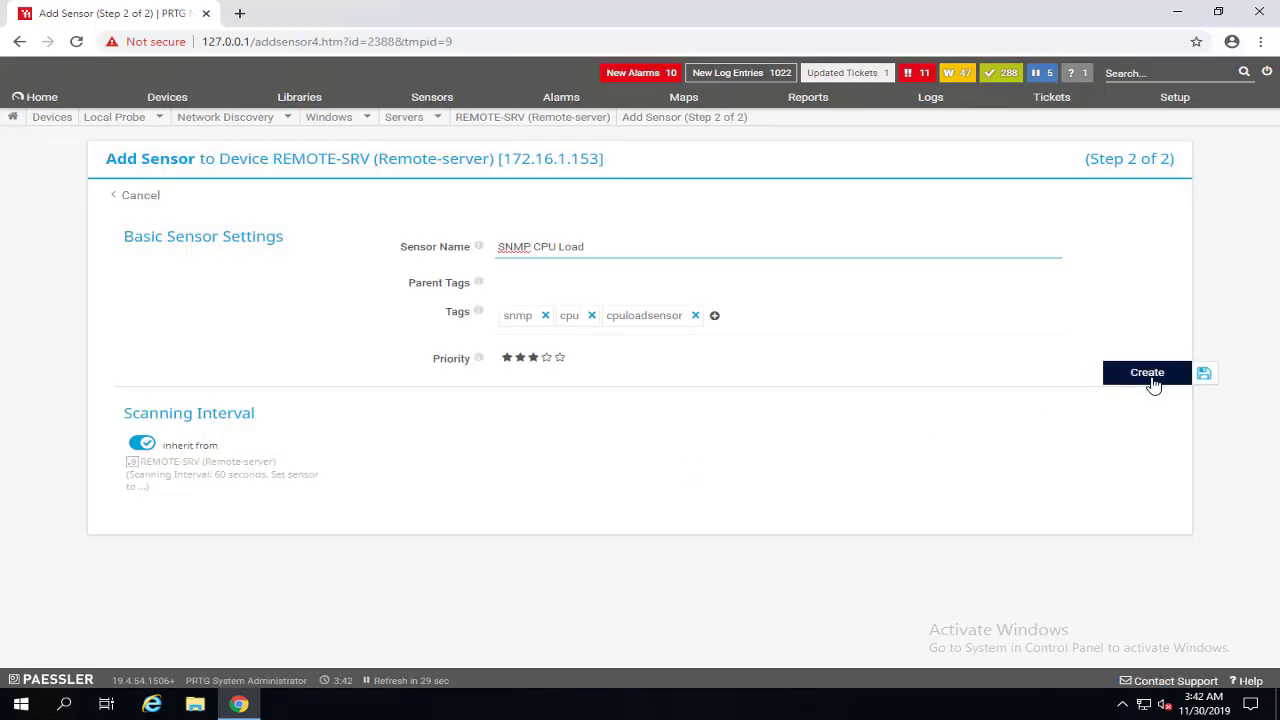
pyautogui.click(1147, 373)
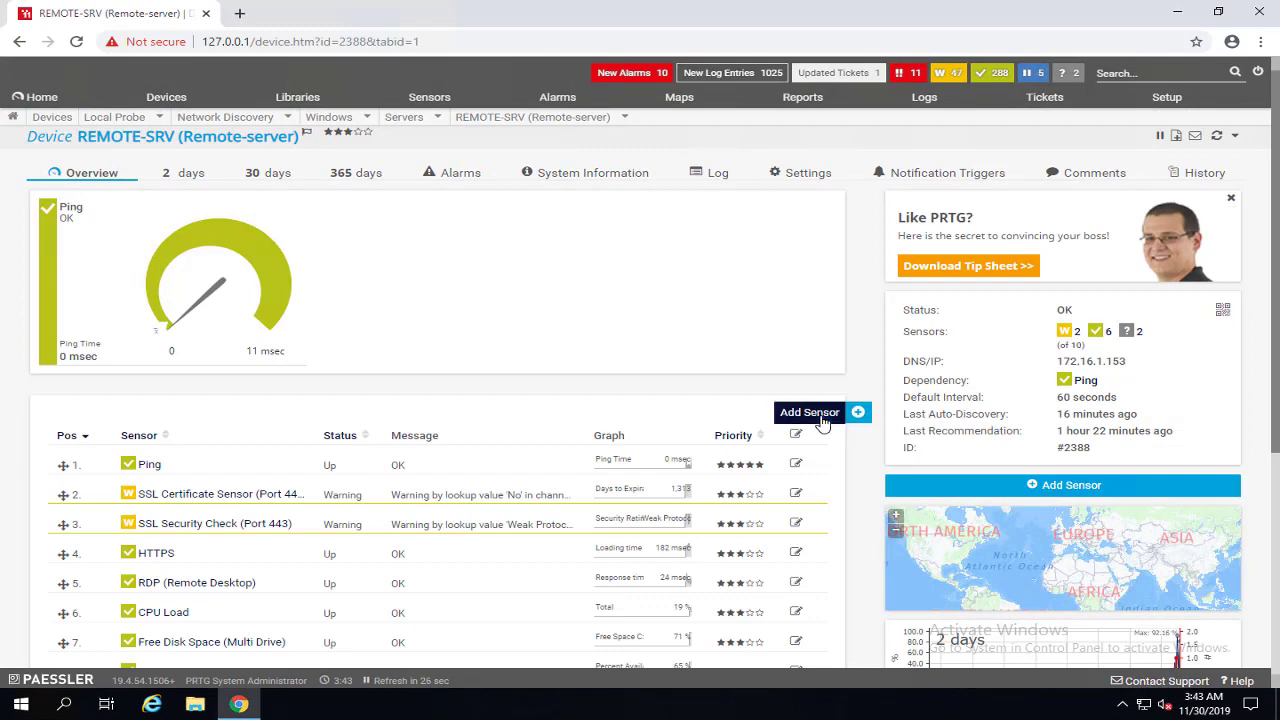
# Add an SNMP Memory sensor to REMOTE-SRV covering both Virtual and Physical Memory.
pyautogui.click(822, 422)
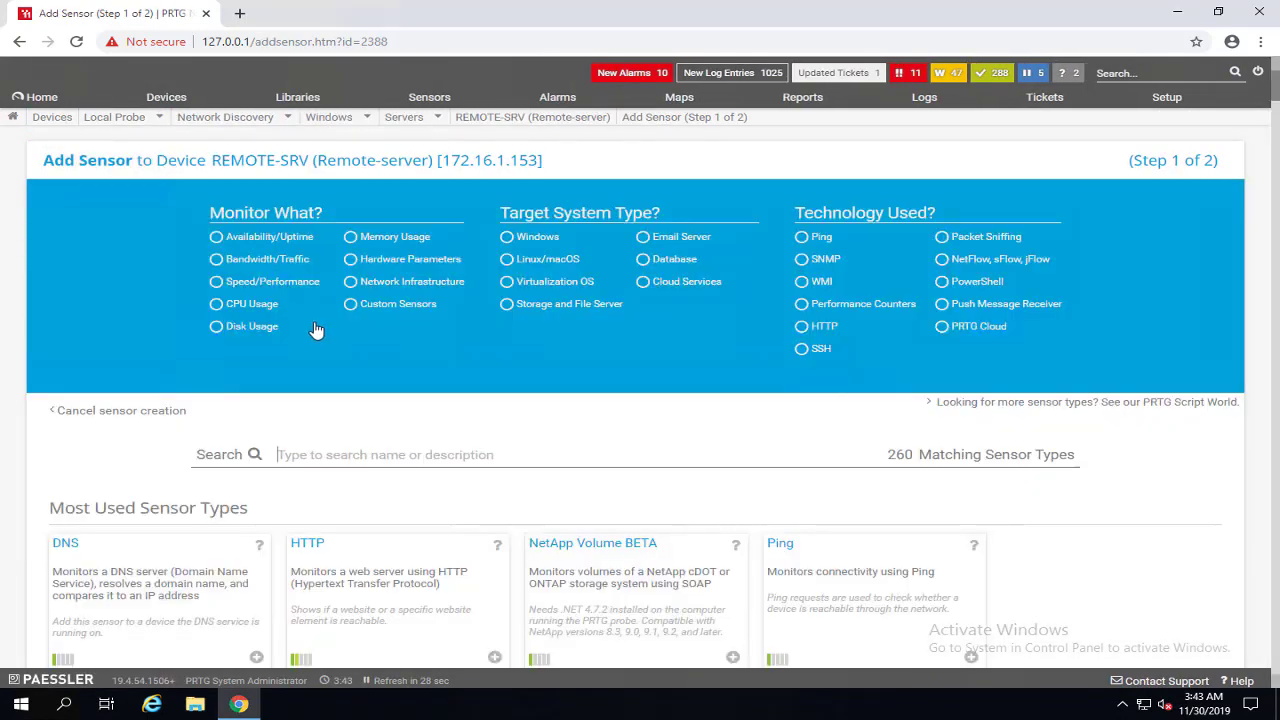
pyautogui.click(356, 242)
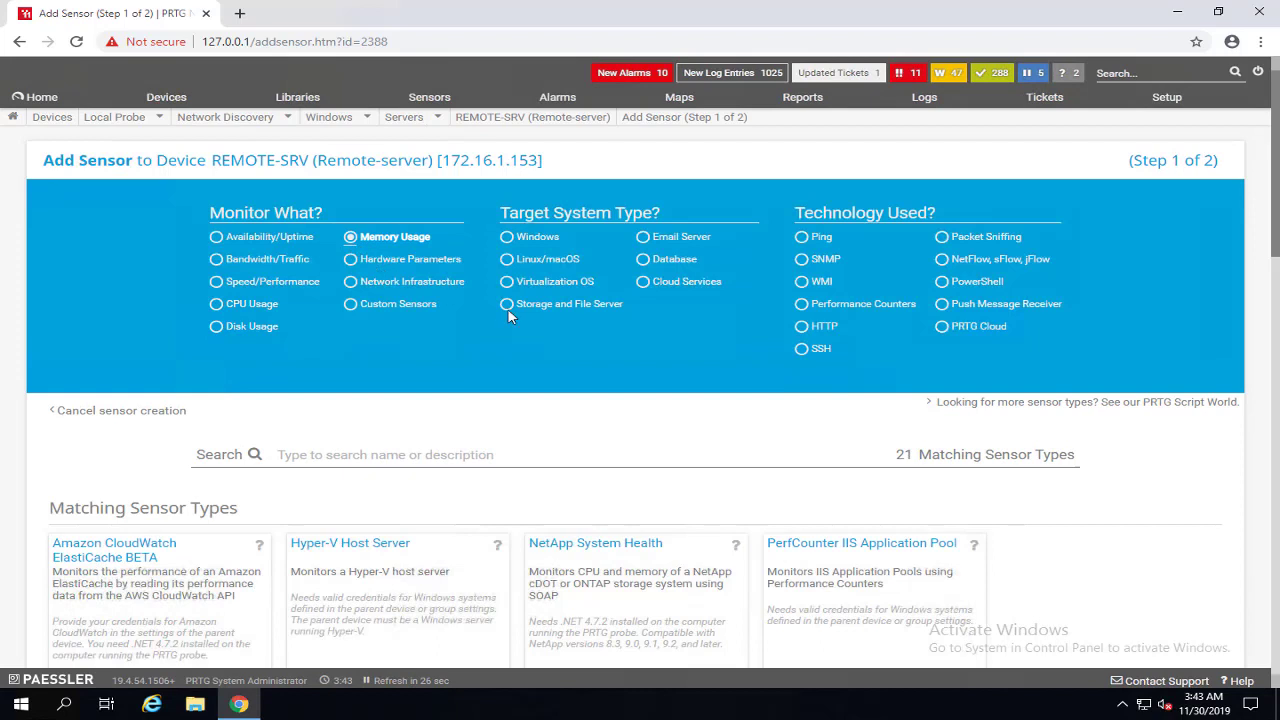
pyautogui.click(510, 243)
pyautogui.click(801, 259)
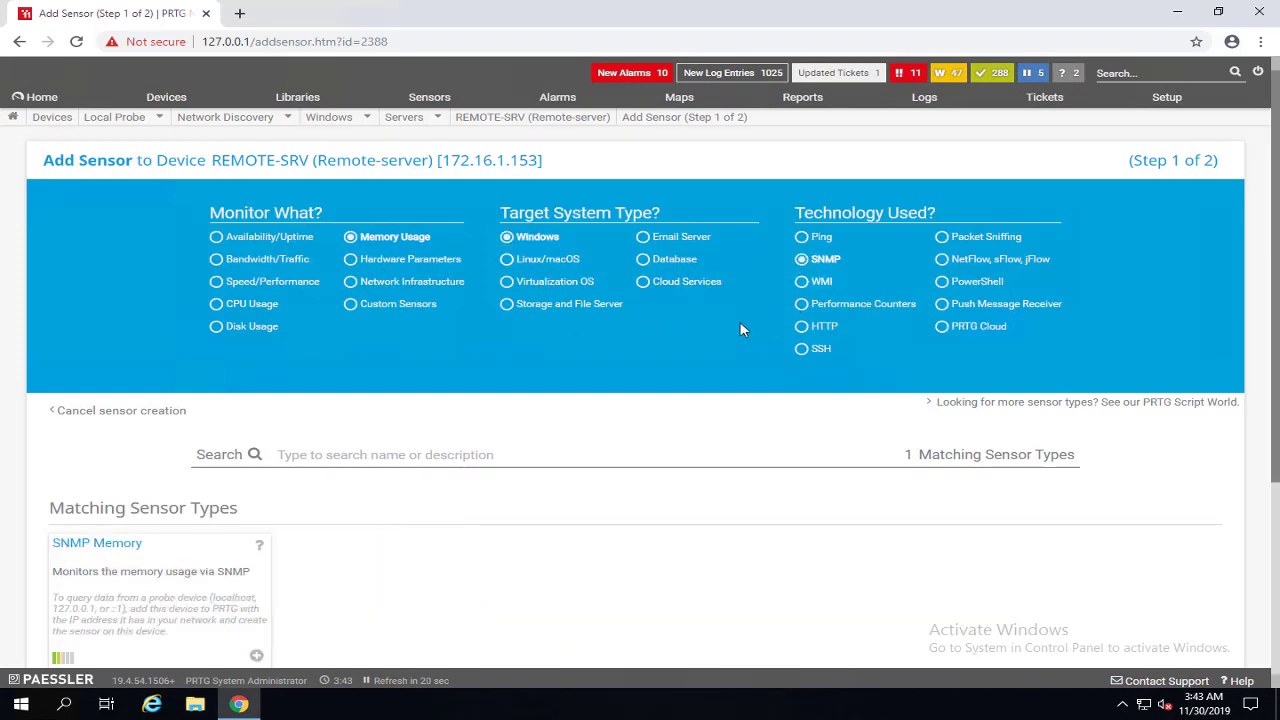
pyautogui.scroll(-2, 308, 497)
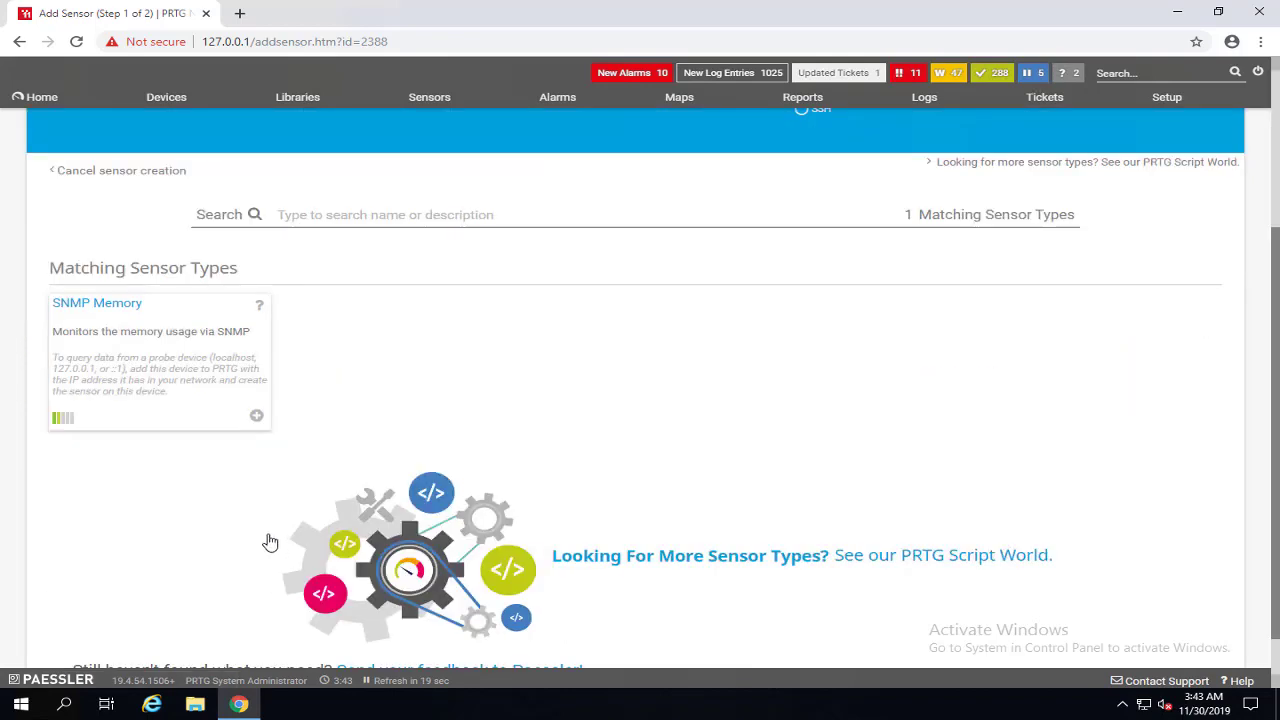
pyautogui.click(257, 416)
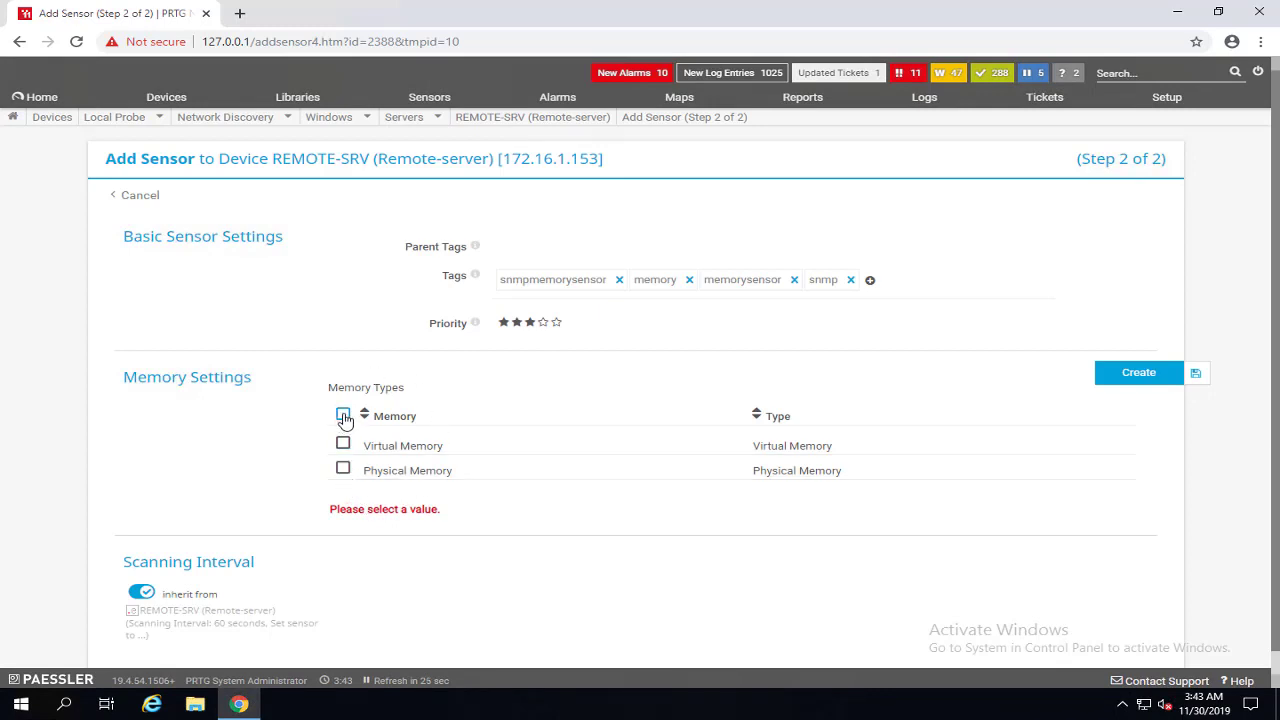
pyautogui.click(343, 416)
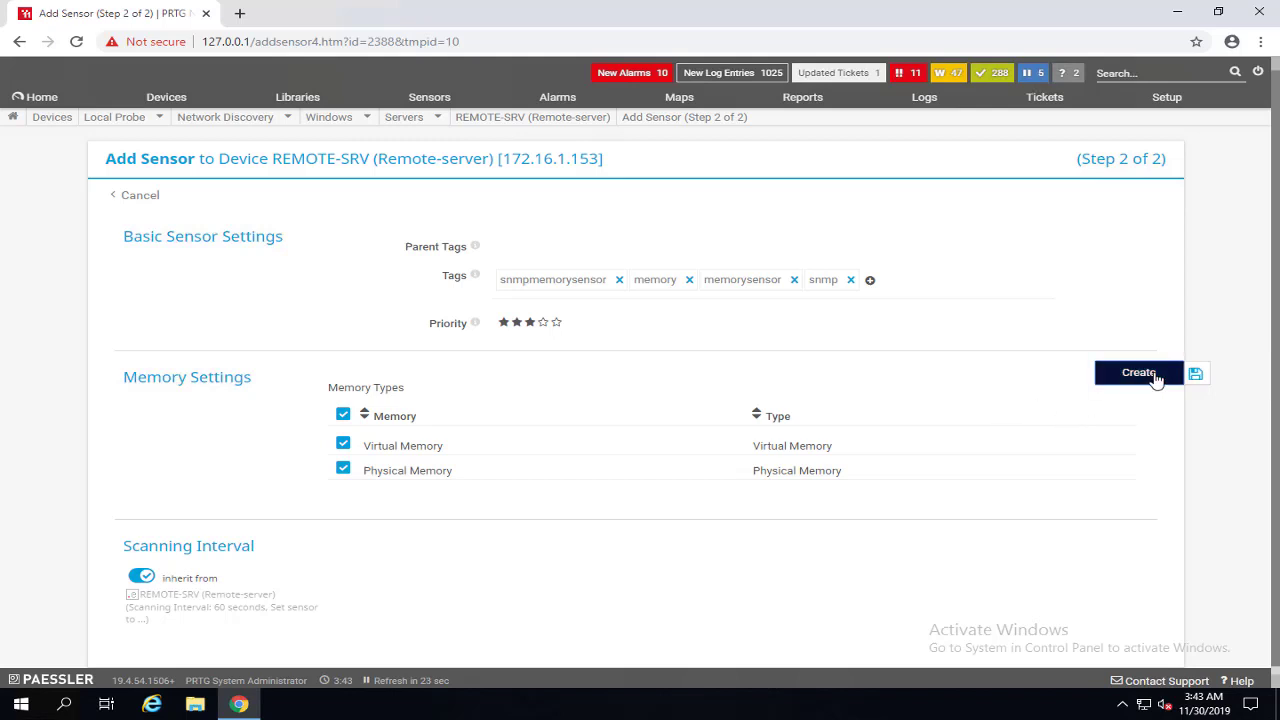
pyautogui.click(1155, 377)
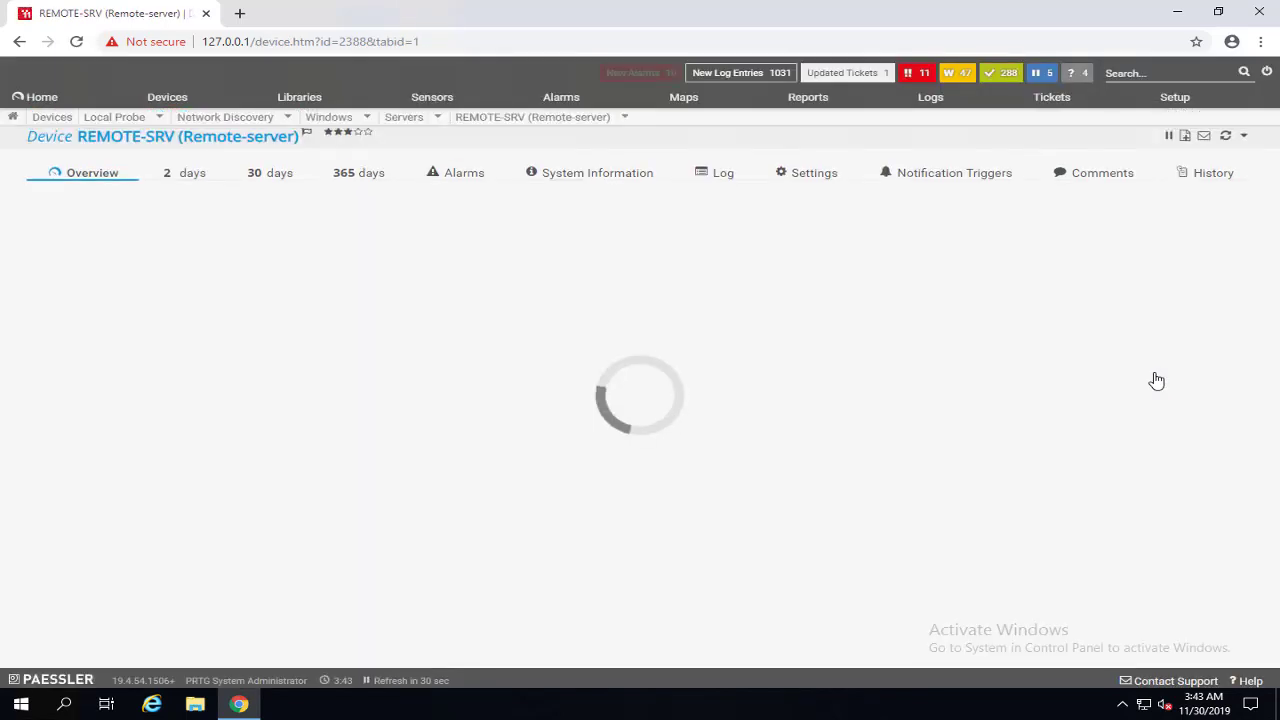
# Scan REMOTE-SRV and reload until all twelve sensors show Up.
pyautogui.scroll(-3, 797, 371)
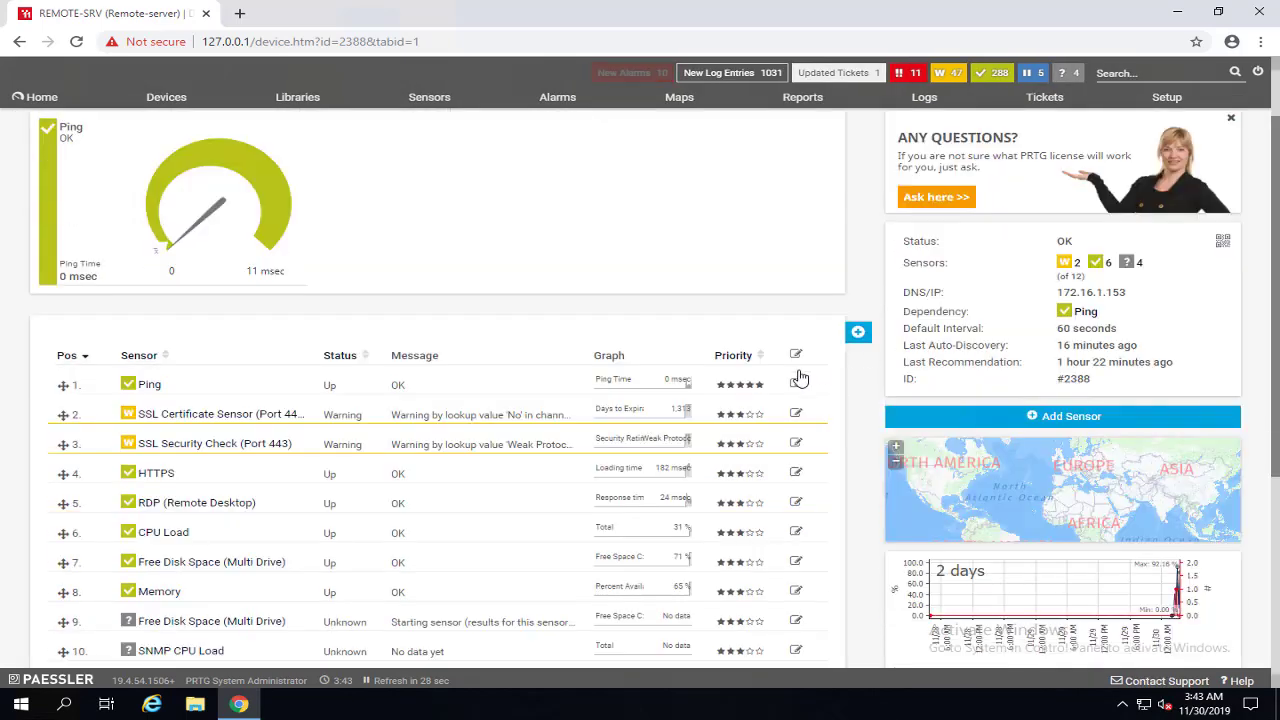
pyautogui.scroll(3, 1160, 212)
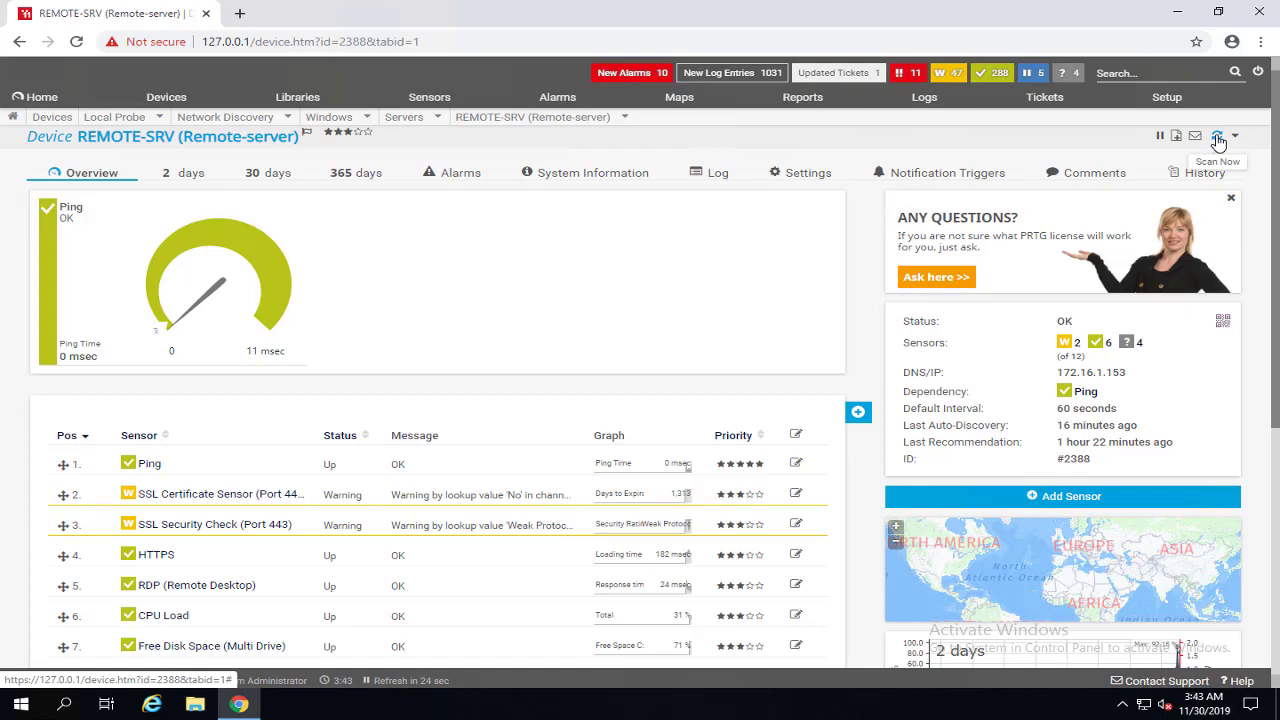
pyautogui.click(1218, 138)
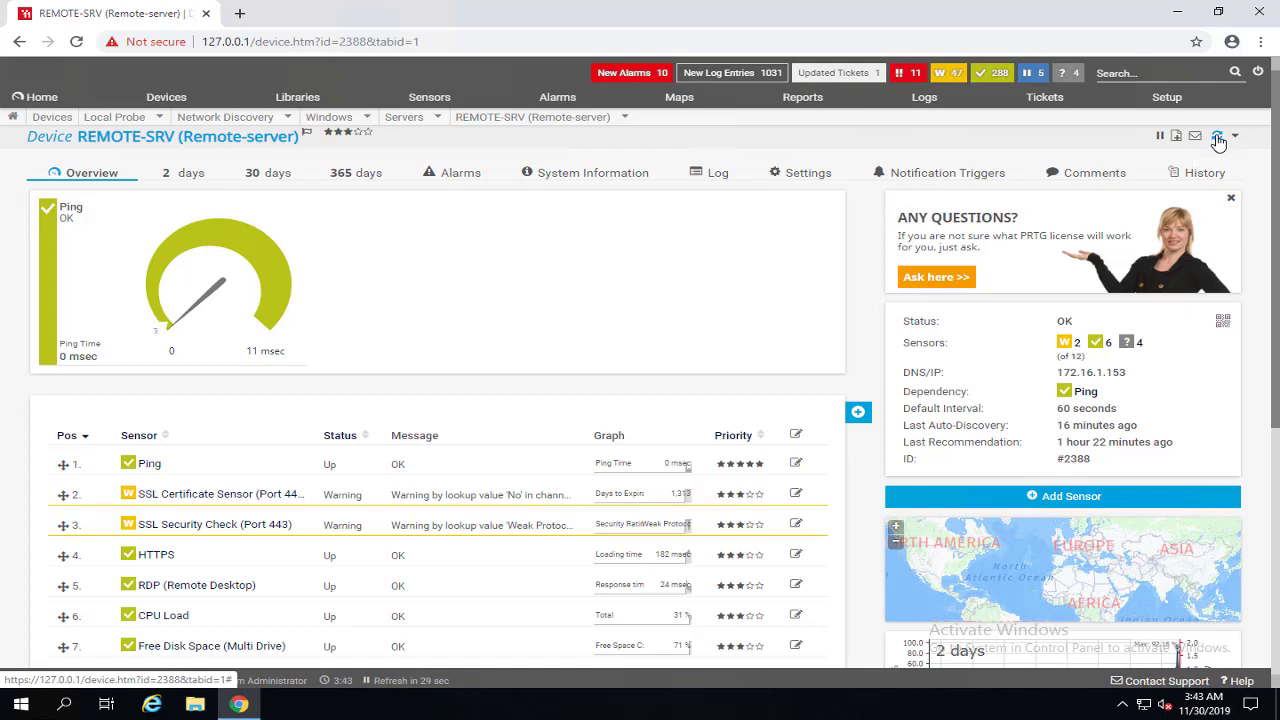
pyautogui.click(76, 41)
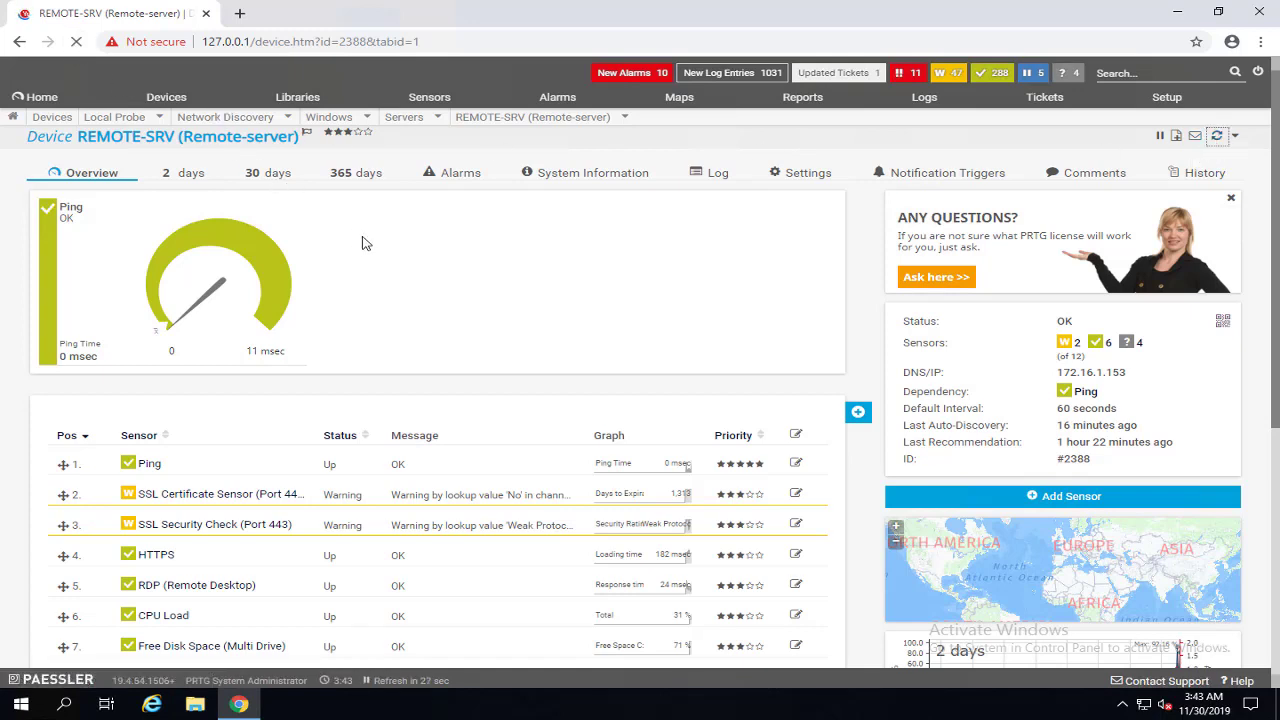
pyautogui.scroll(-3, 317, 352)
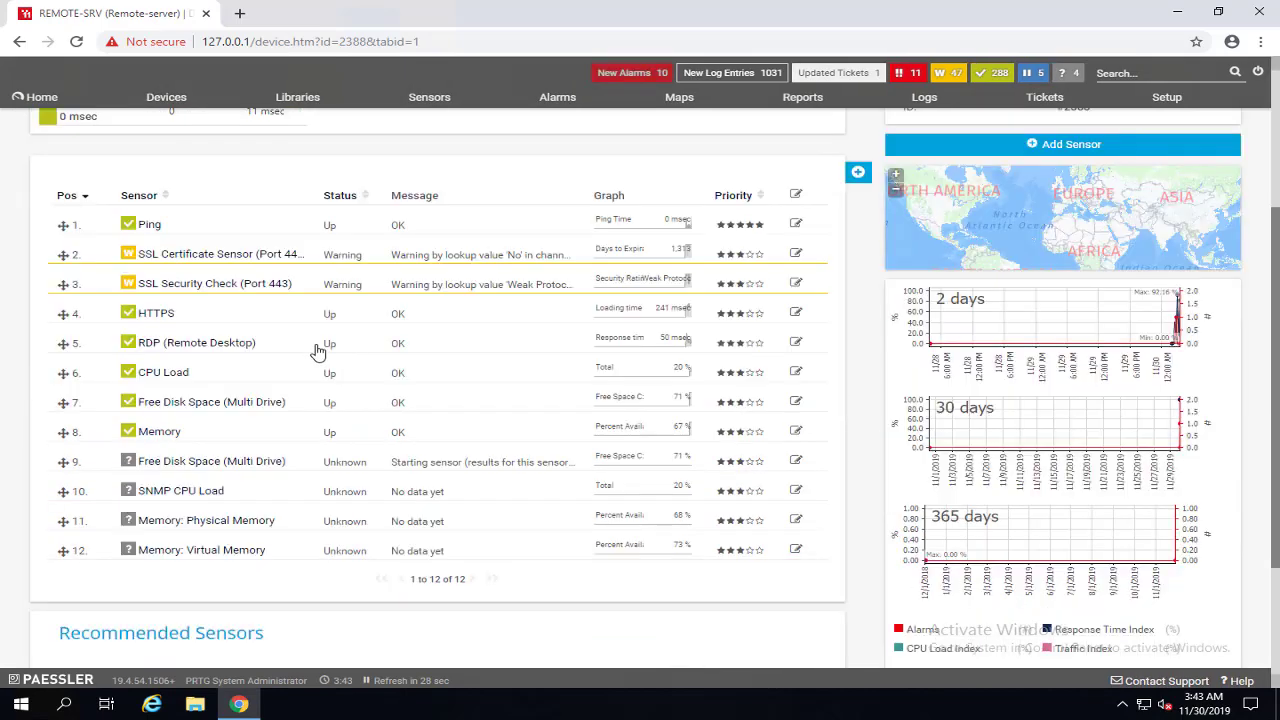
pyautogui.scroll(-1, 317, 352)
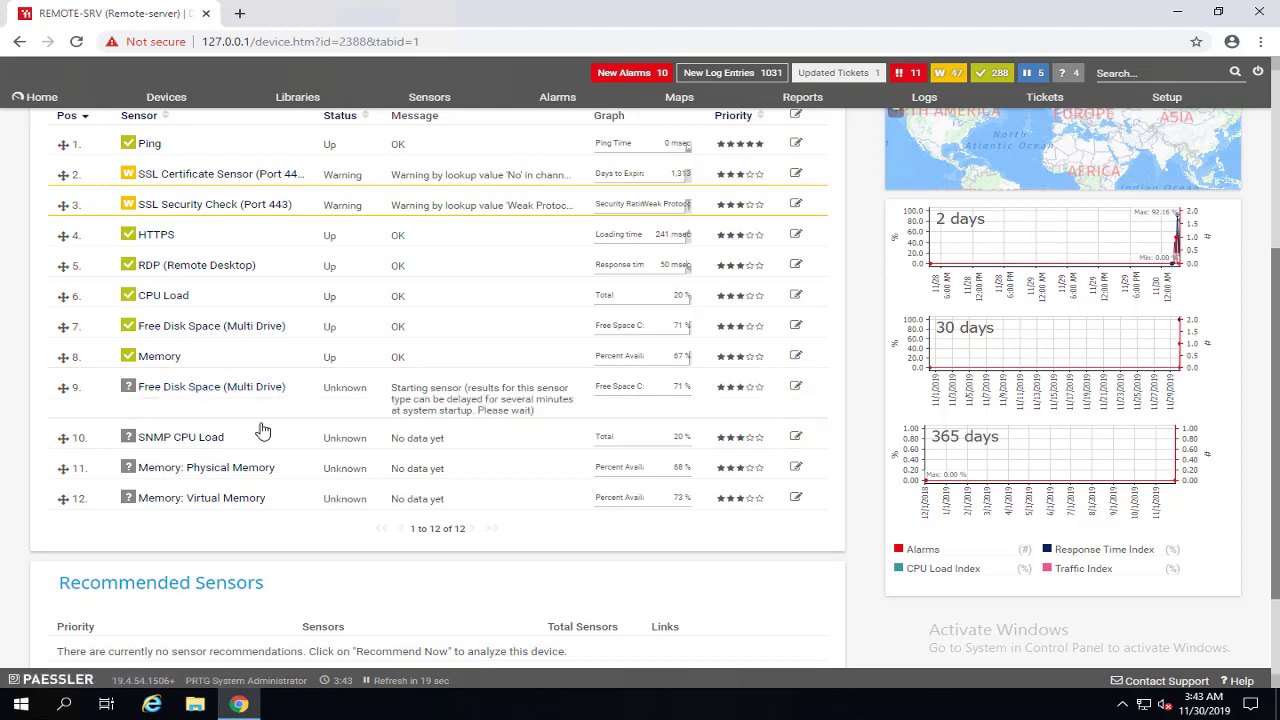
pyautogui.scroll(4, 1000, 340)
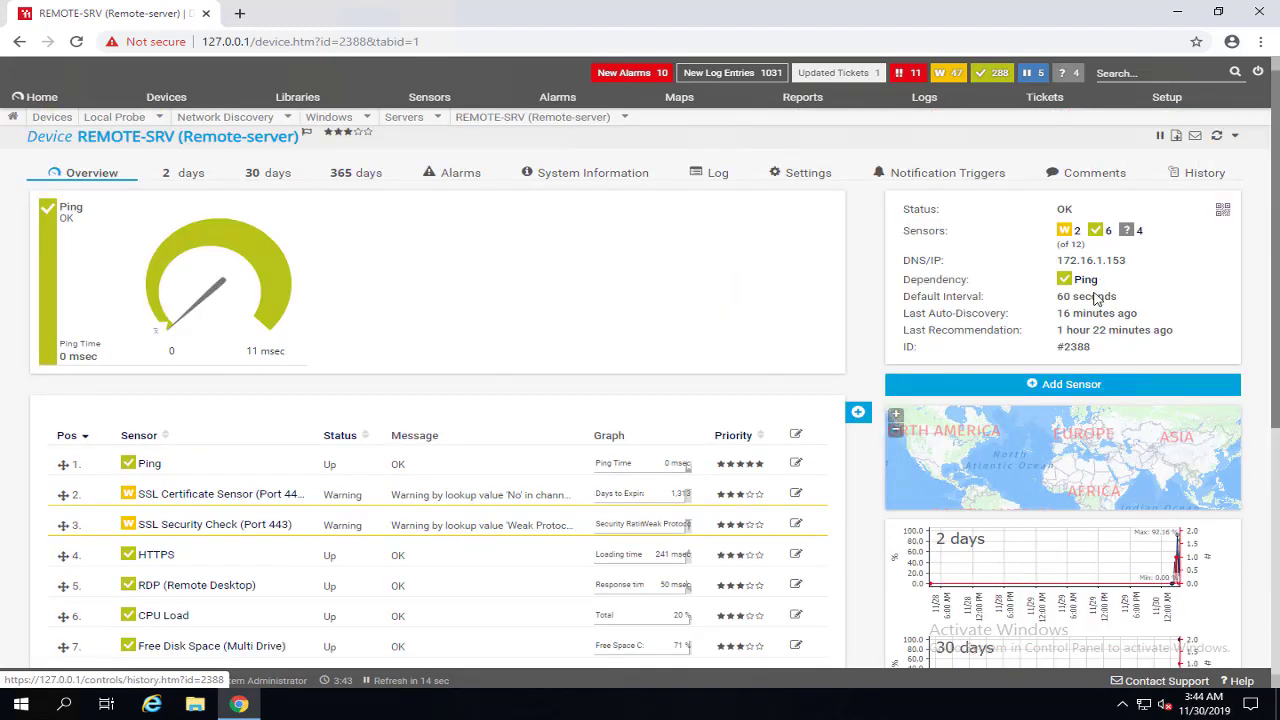
pyautogui.click(1217, 138)
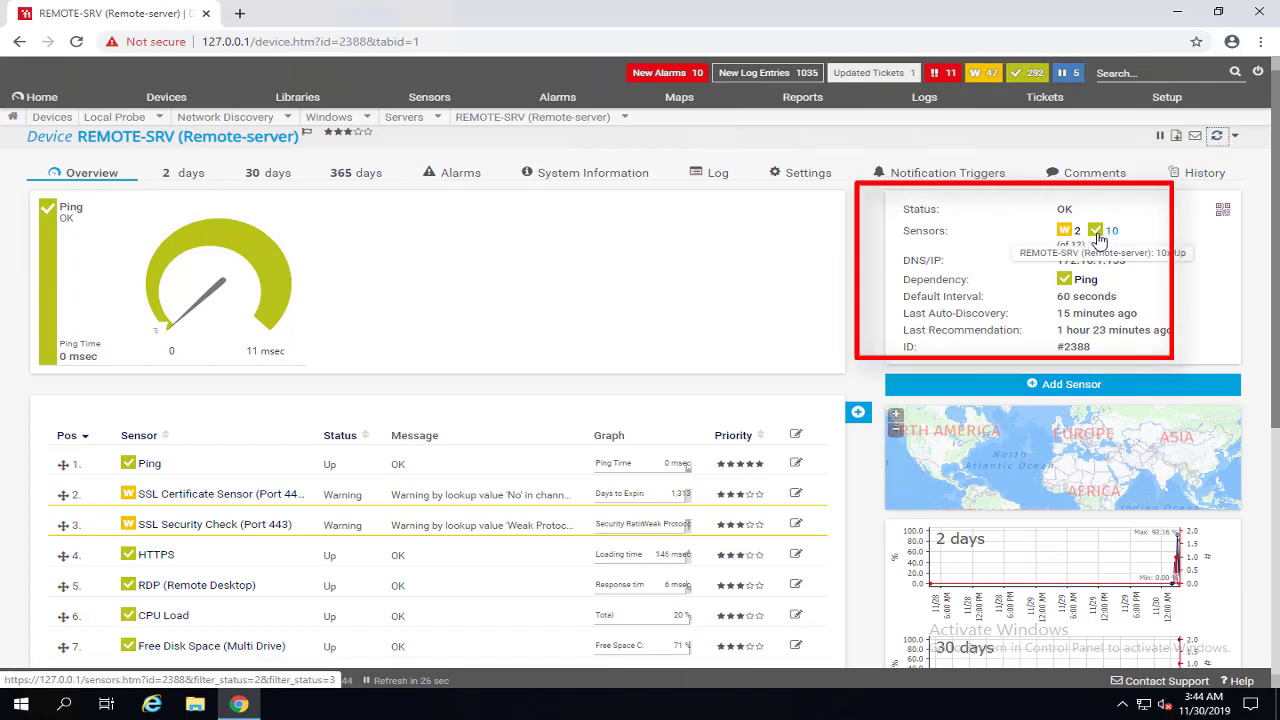
pyautogui.scroll(-3, 312, 498)
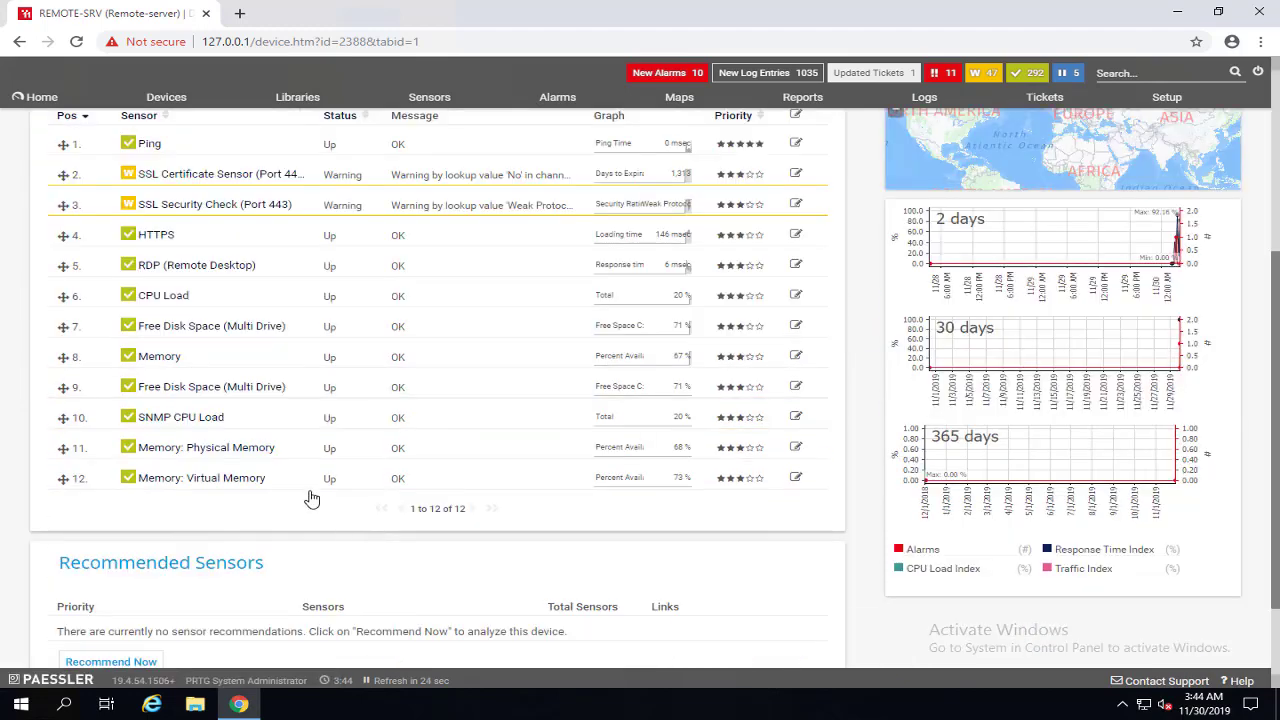
pyautogui.scroll(-1, 190, 432)
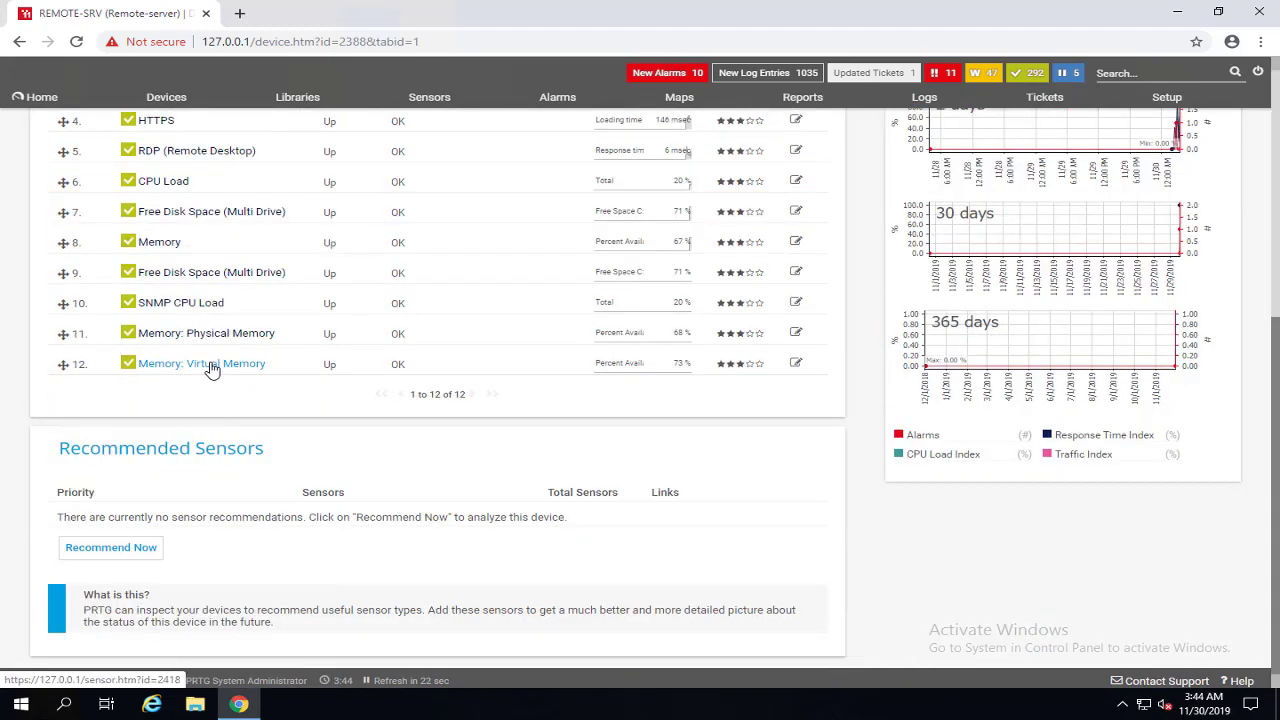
# Show live data for the Memory: Virtual Memory sensor.
pyautogui.click(209, 365)
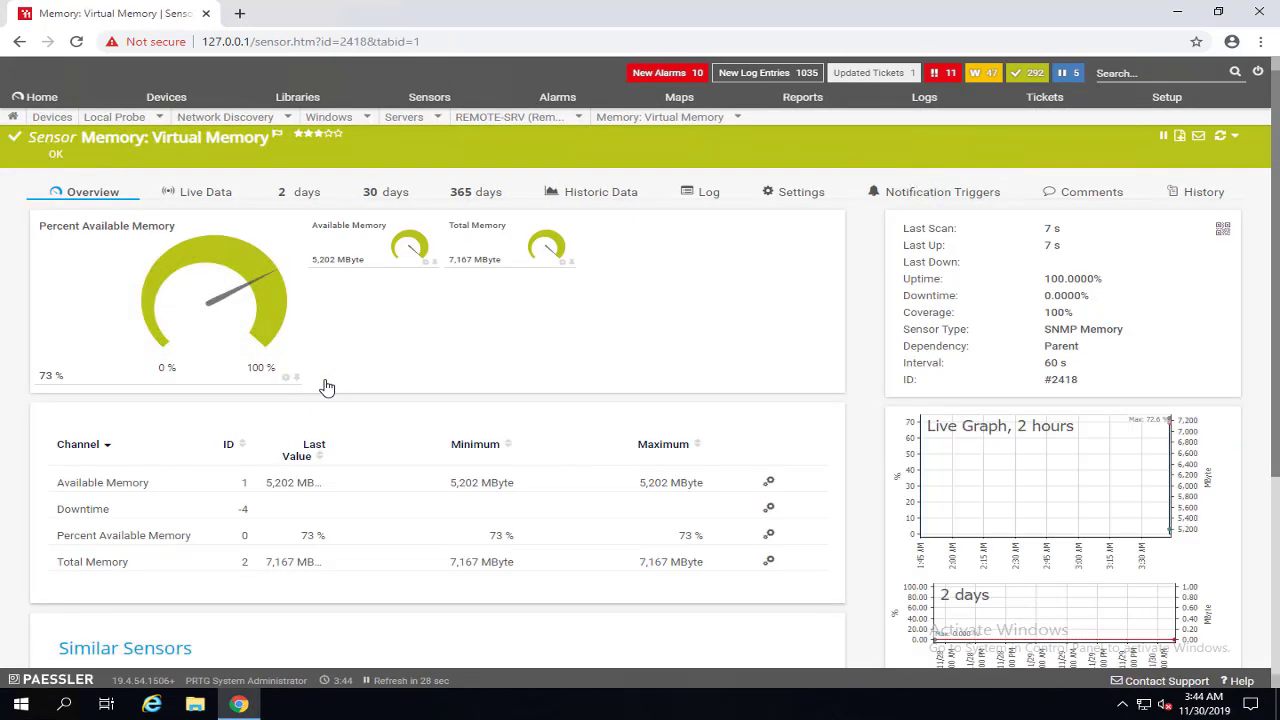
pyautogui.scroll(-2, 996, 407)
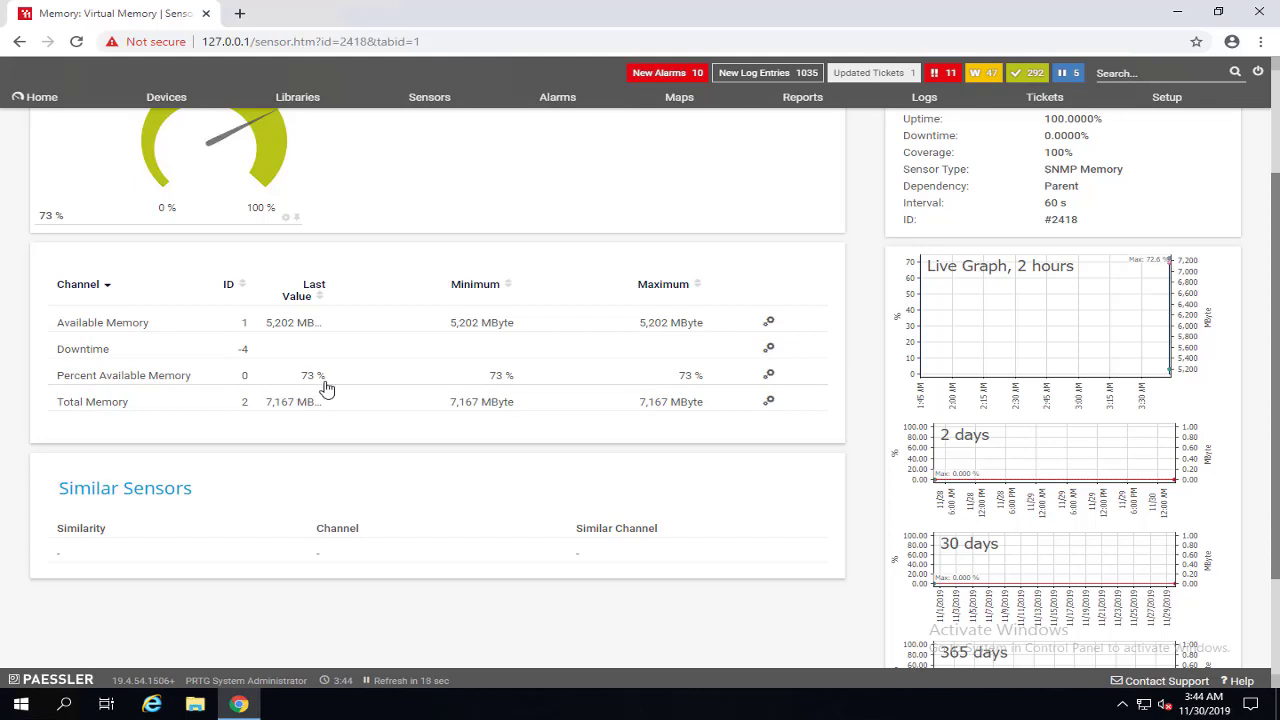
pyautogui.scroll(2, 451, 420)
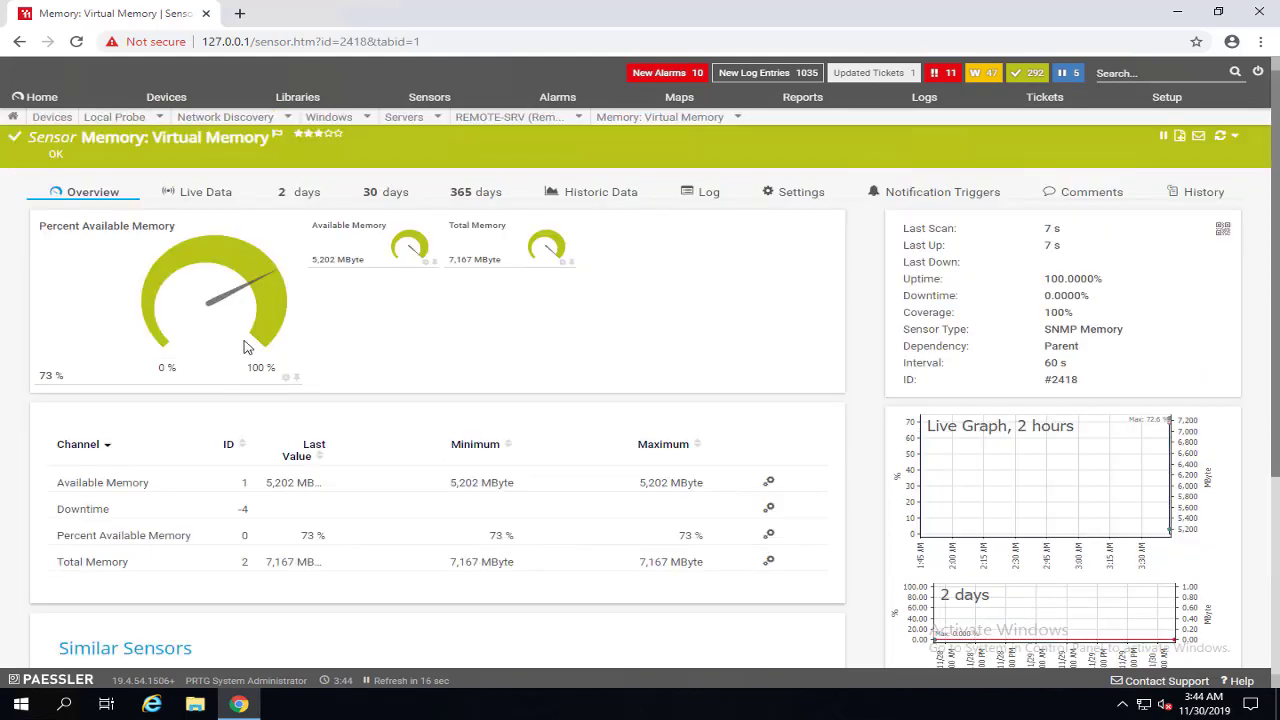
pyautogui.click(1117, 471)
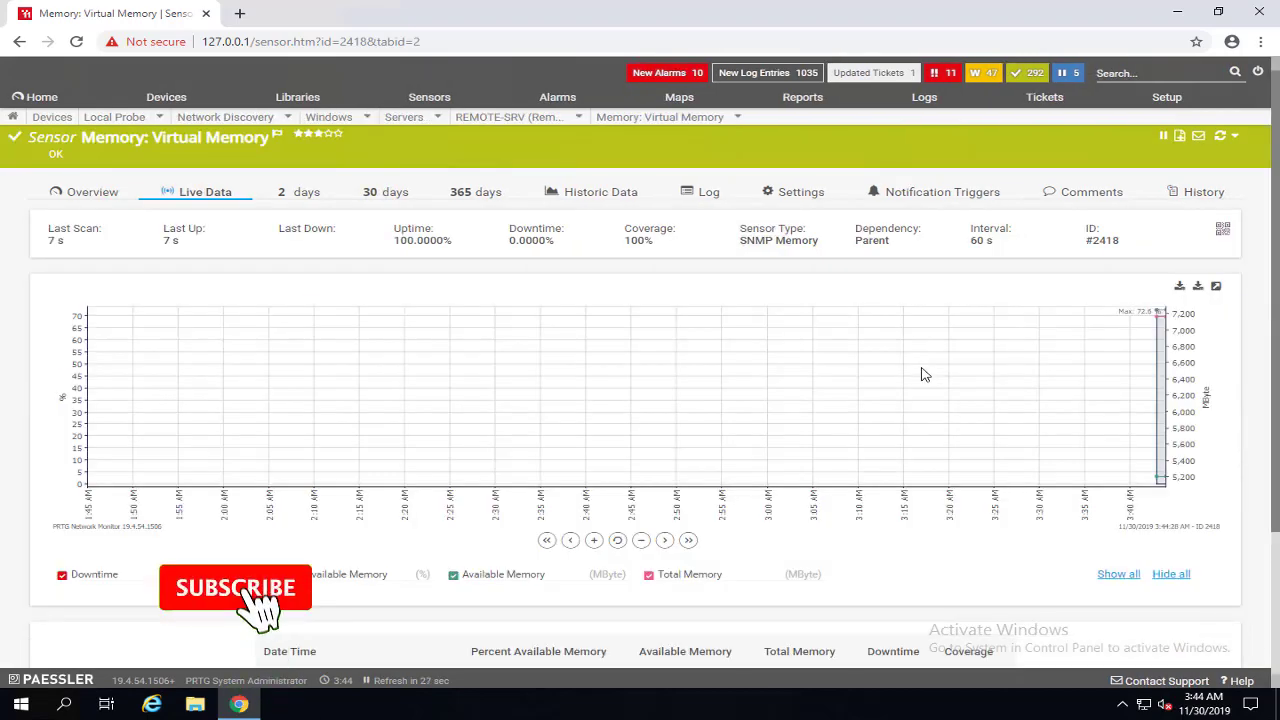
# Go to the Servers group's Settings from the device tree.
pyautogui.click(68, 117)
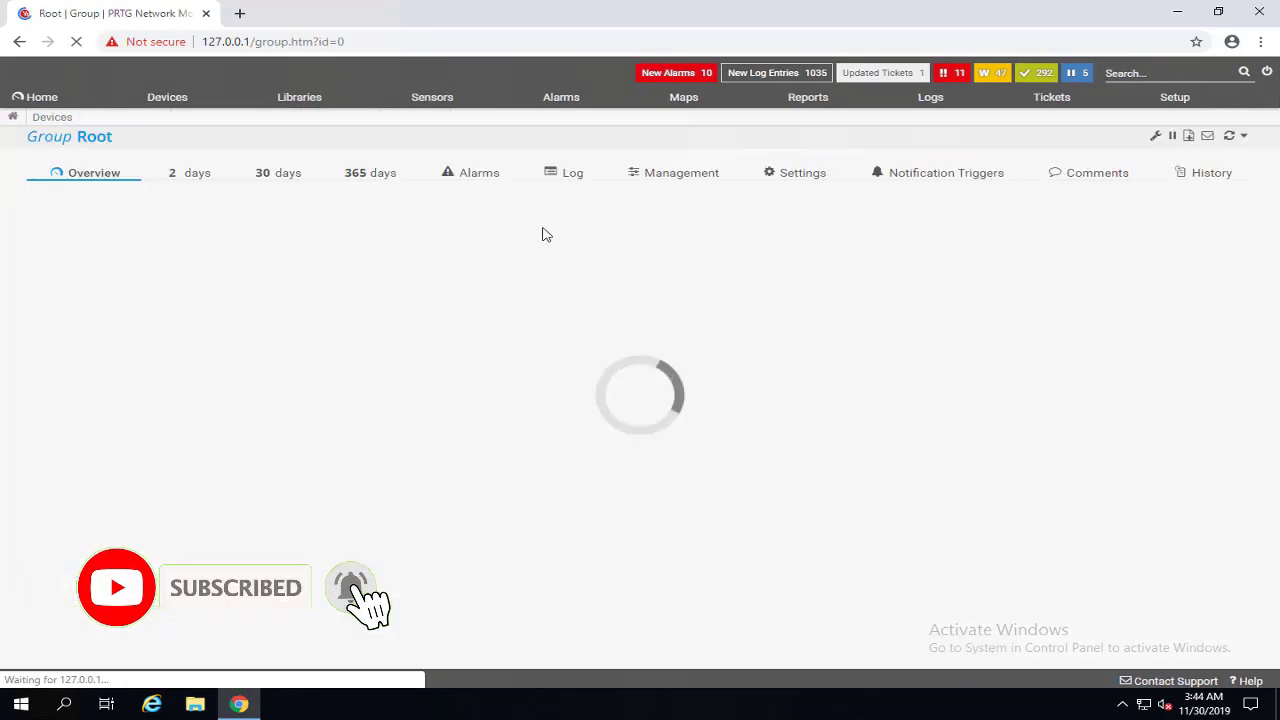
pyautogui.scroll(-3, 762, 330)
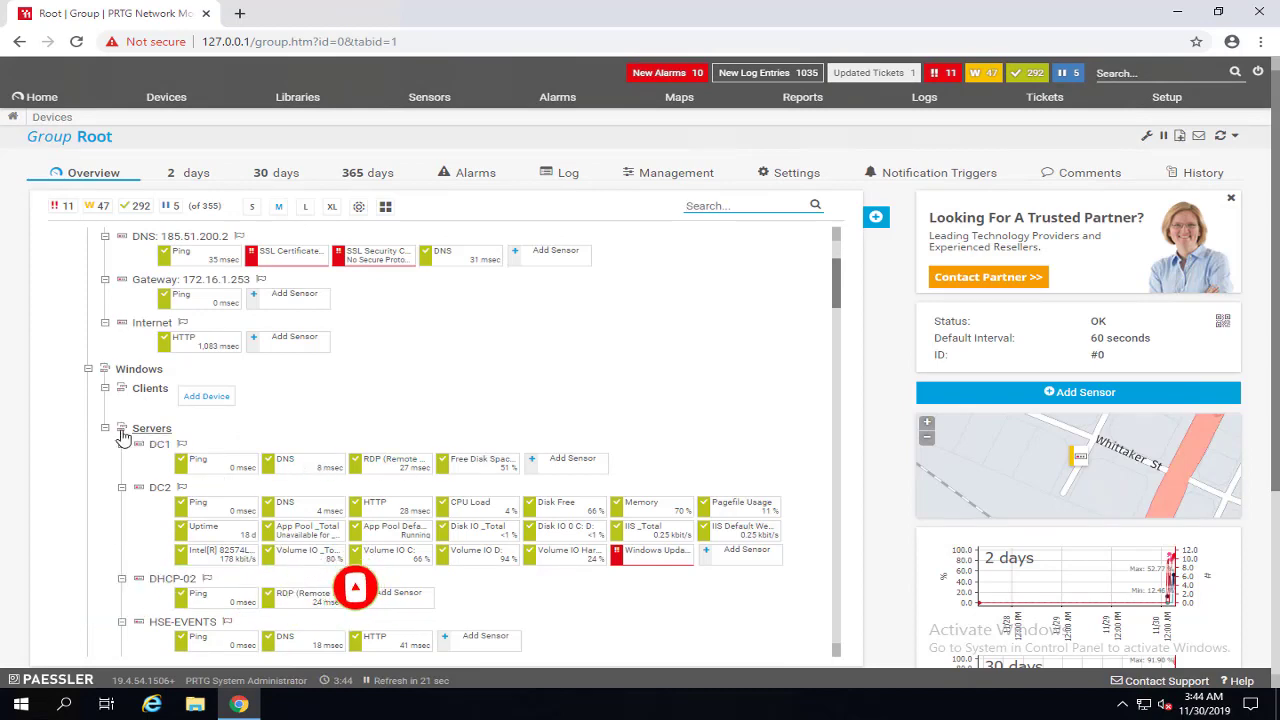
pyautogui.click(155, 432)
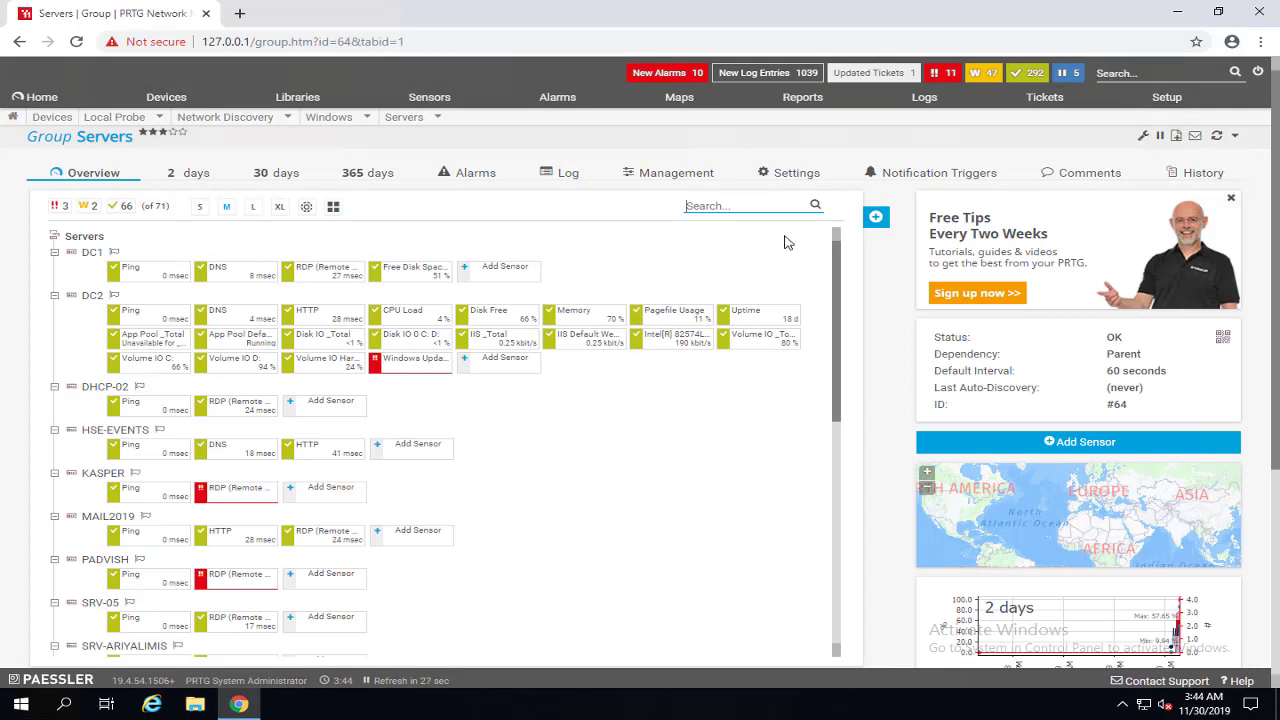
pyautogui.click(794, 175)
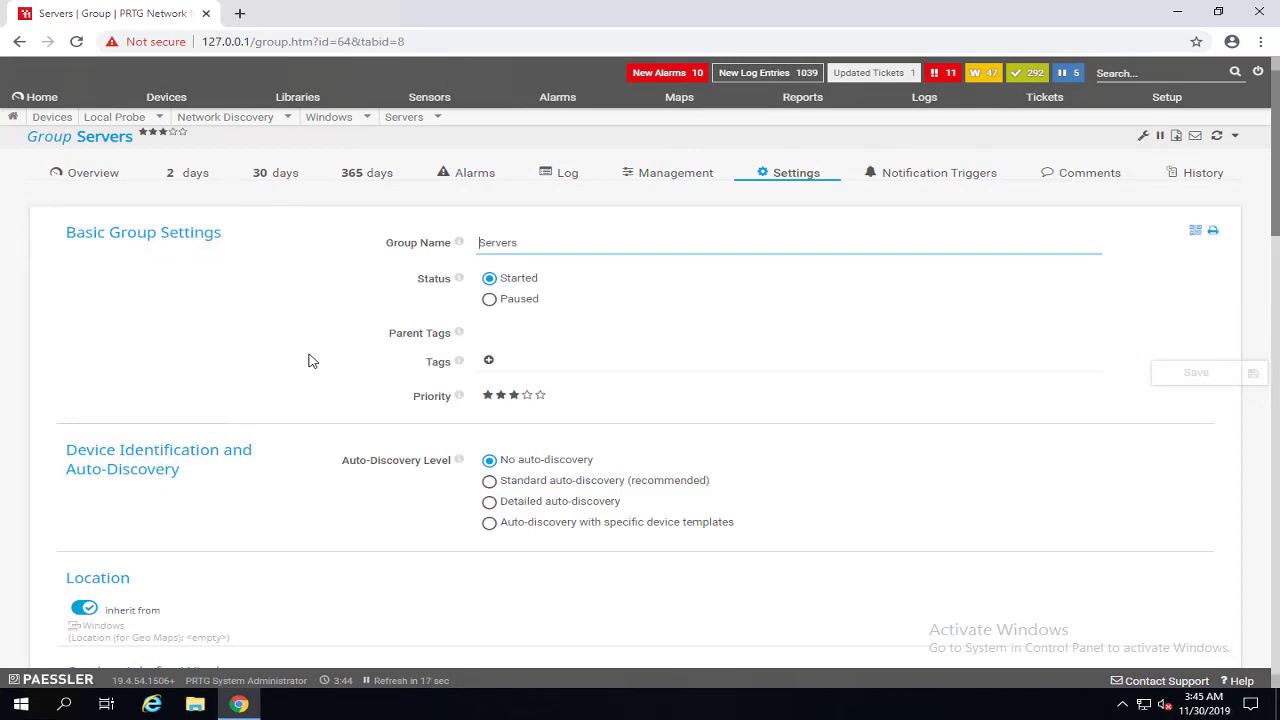
pyautogui.scroll(-2, 275, 514)
pyautogui.scroll(-2, 268, 491)
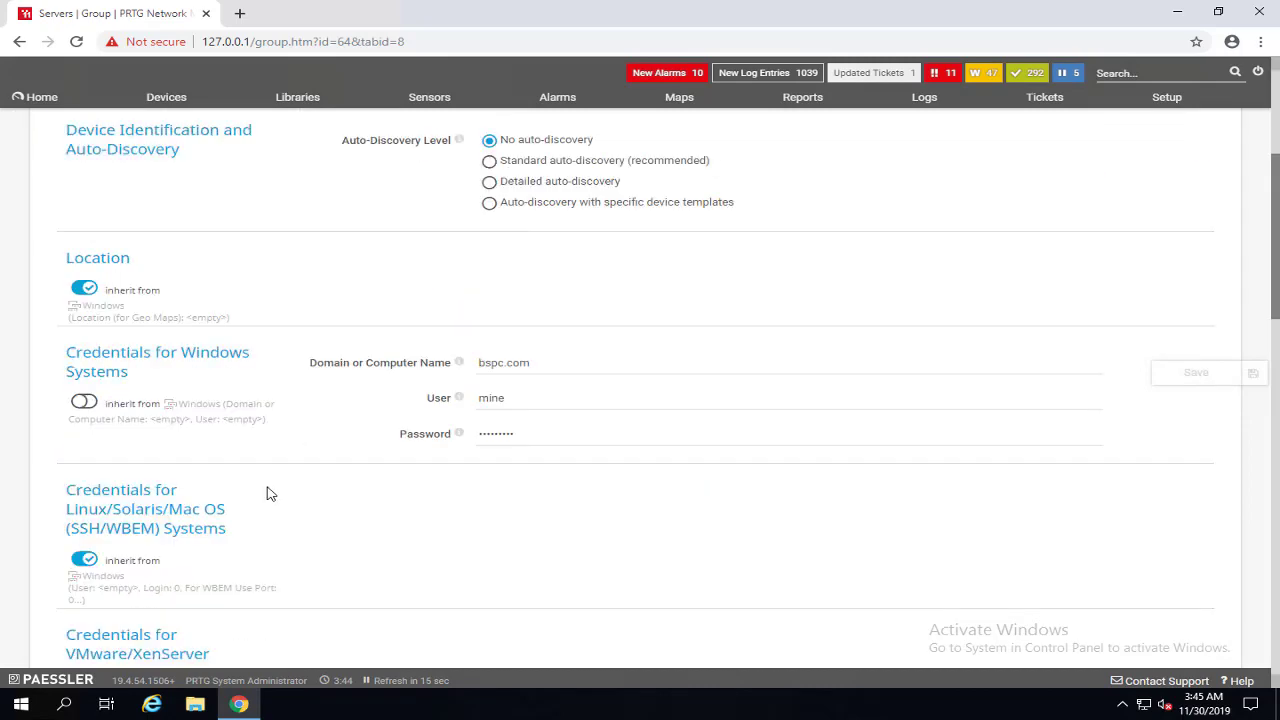
pyautogui.scroll(-3, 268, 491)
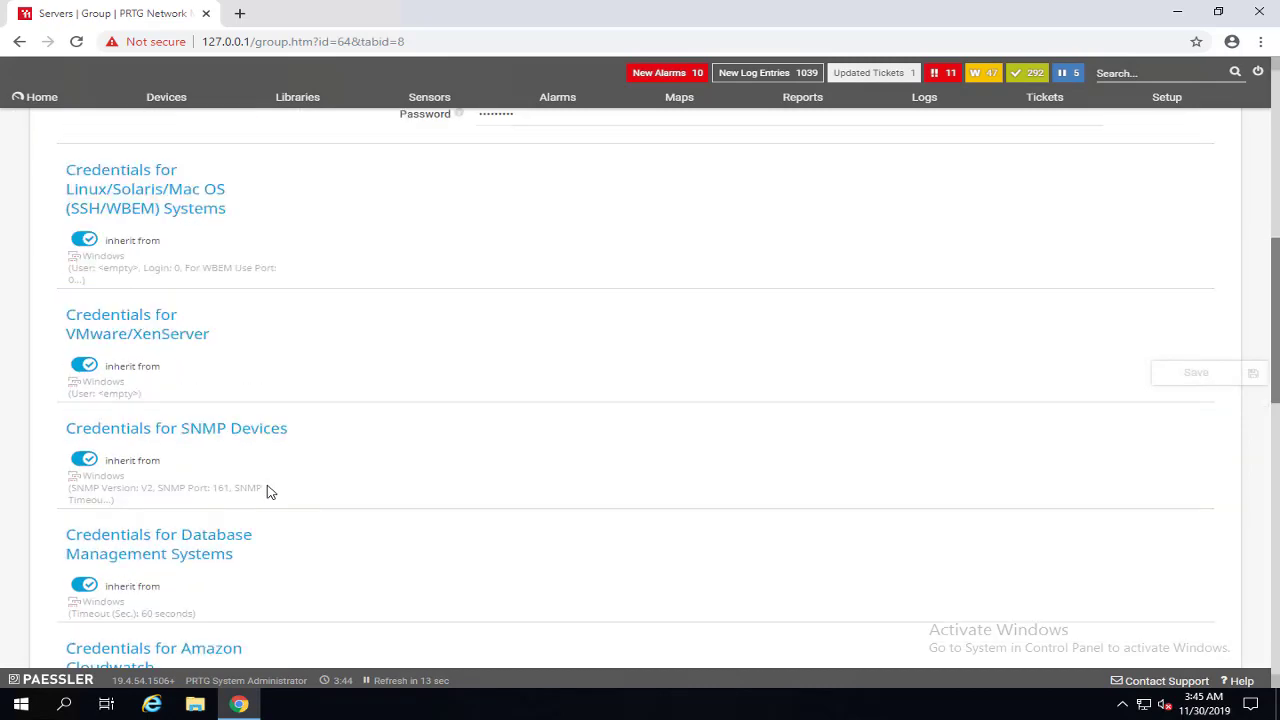
pyautogui.click(91, 459)
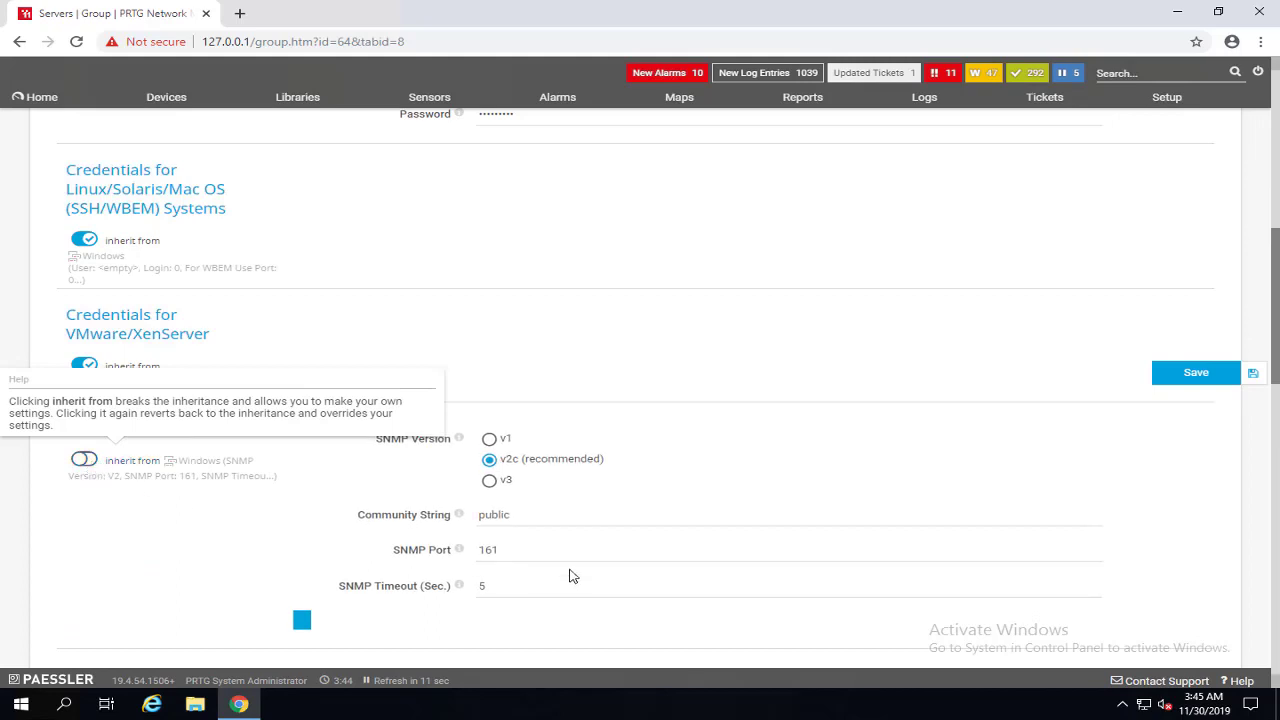
pyautogui.click(405, 520)
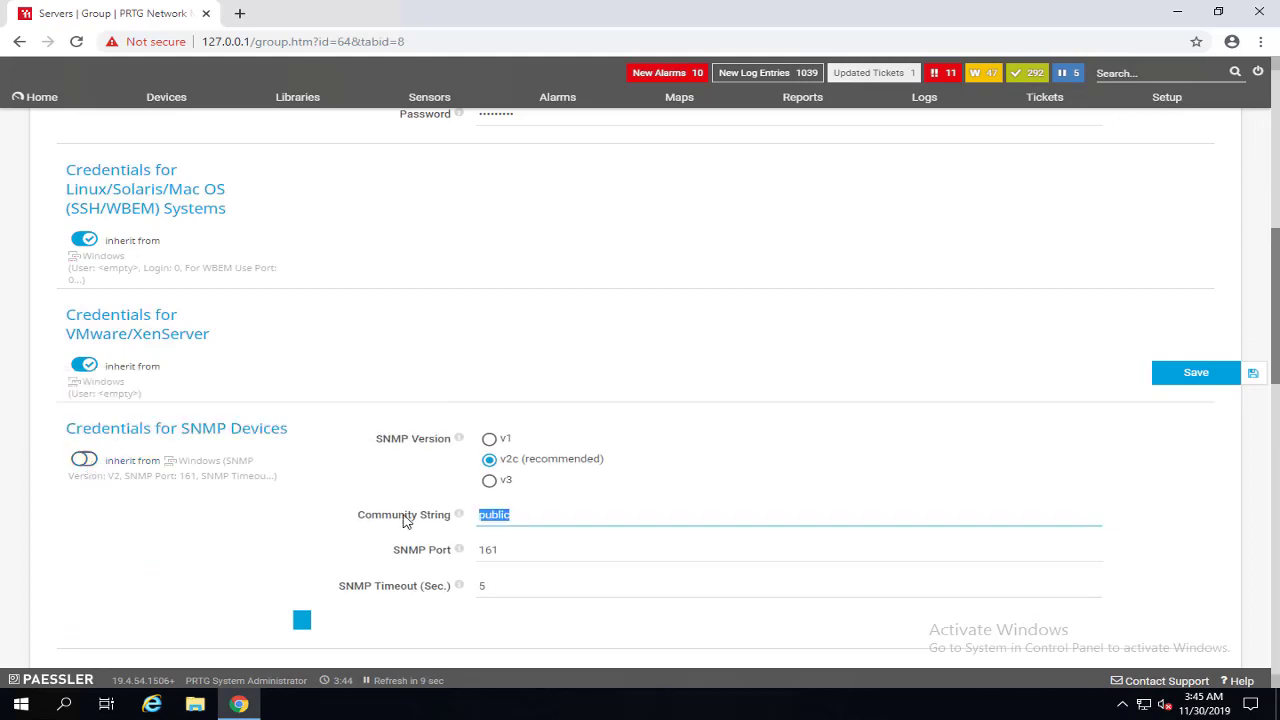
pyautogui.write('LAB')
pyautogui.click(1205, 372)
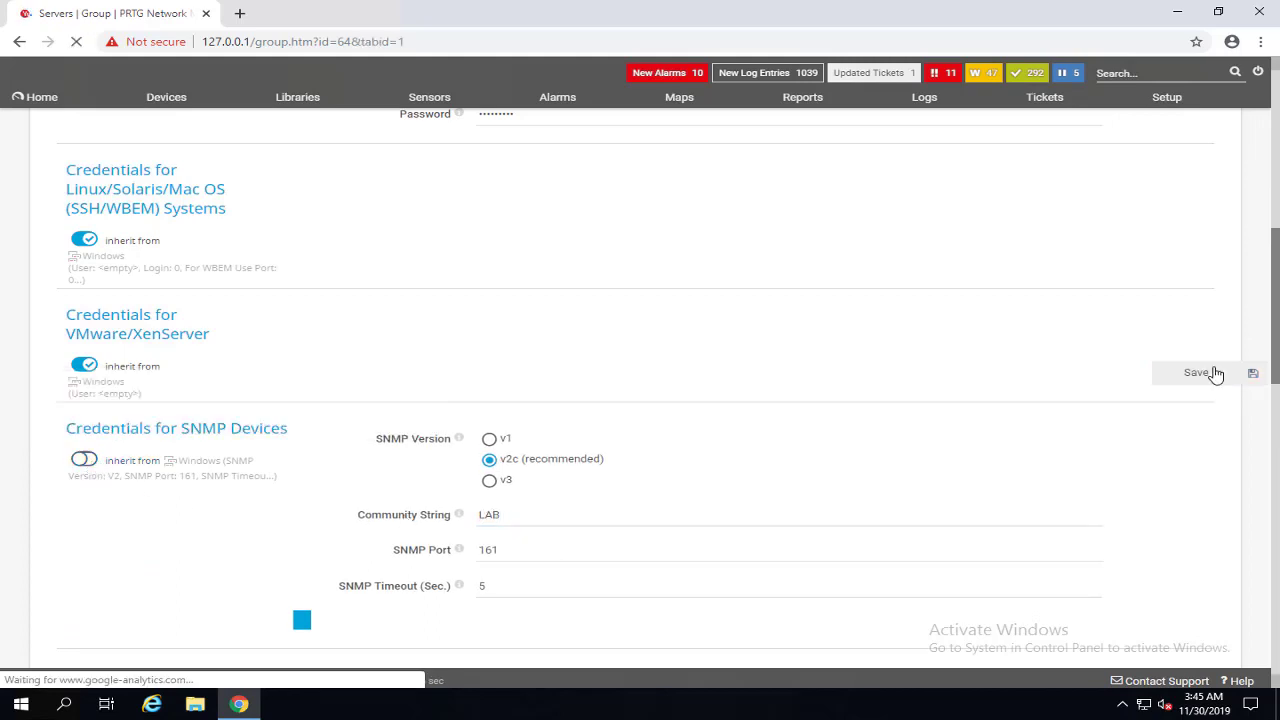